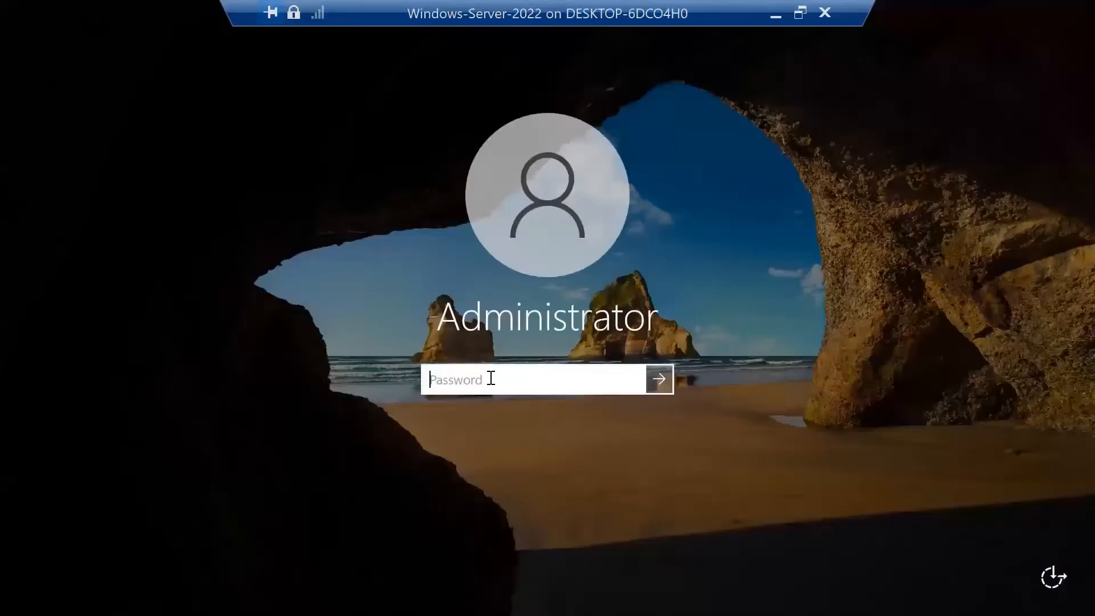
Sign in to the server as Administrator by entering the account password, and close Server Manager.
type("********")
key("Return")
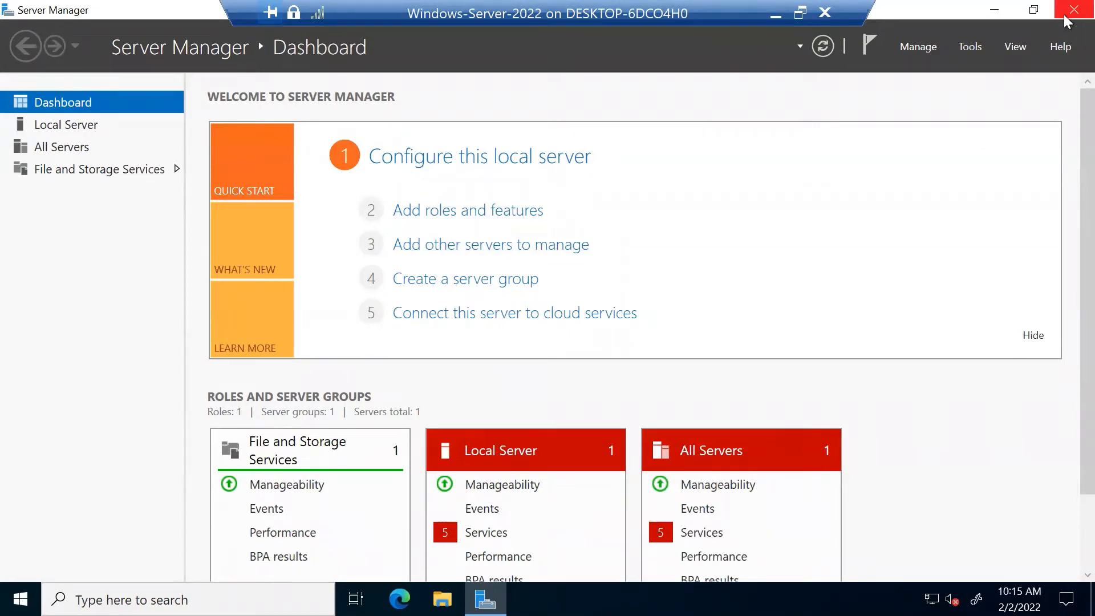
left_click(1067, 21)
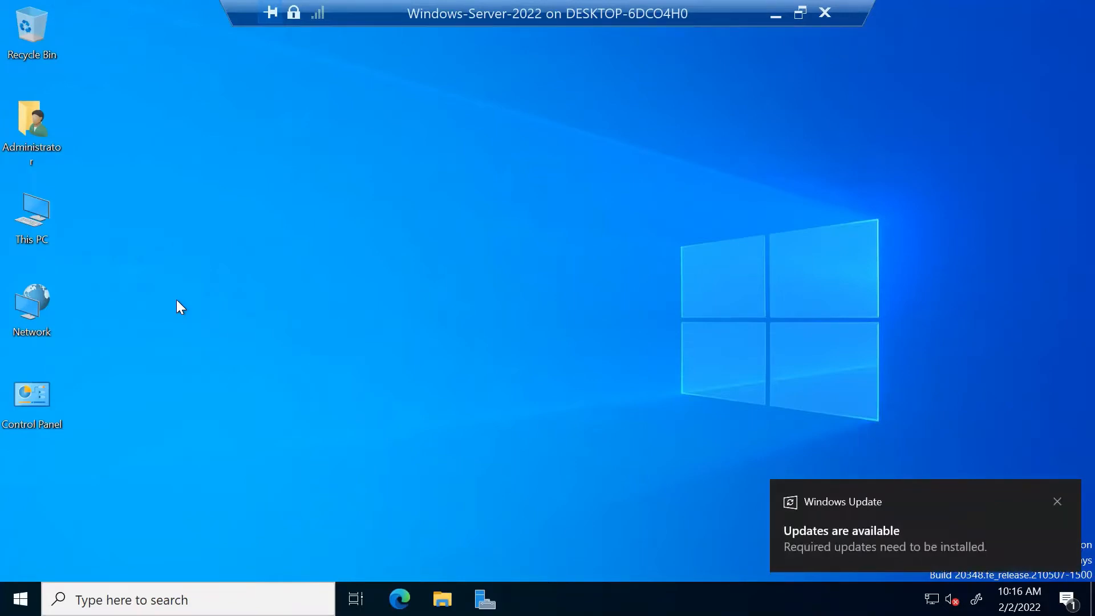
View the server's device specifications through the properties of This PC, and close the settings window.
right_click(50, 215)
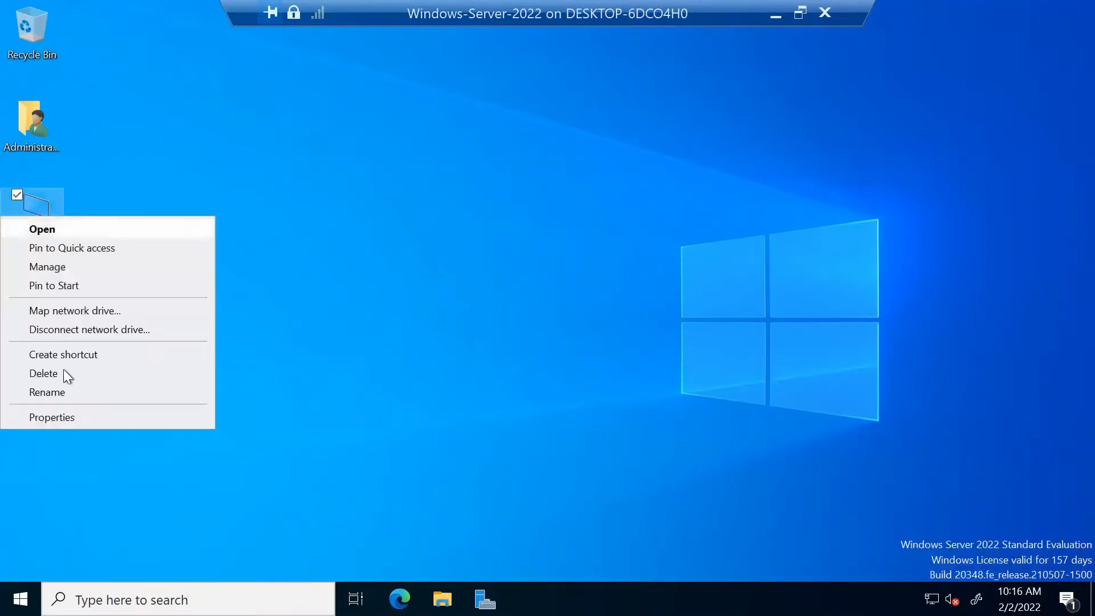
left_click(95, 416)
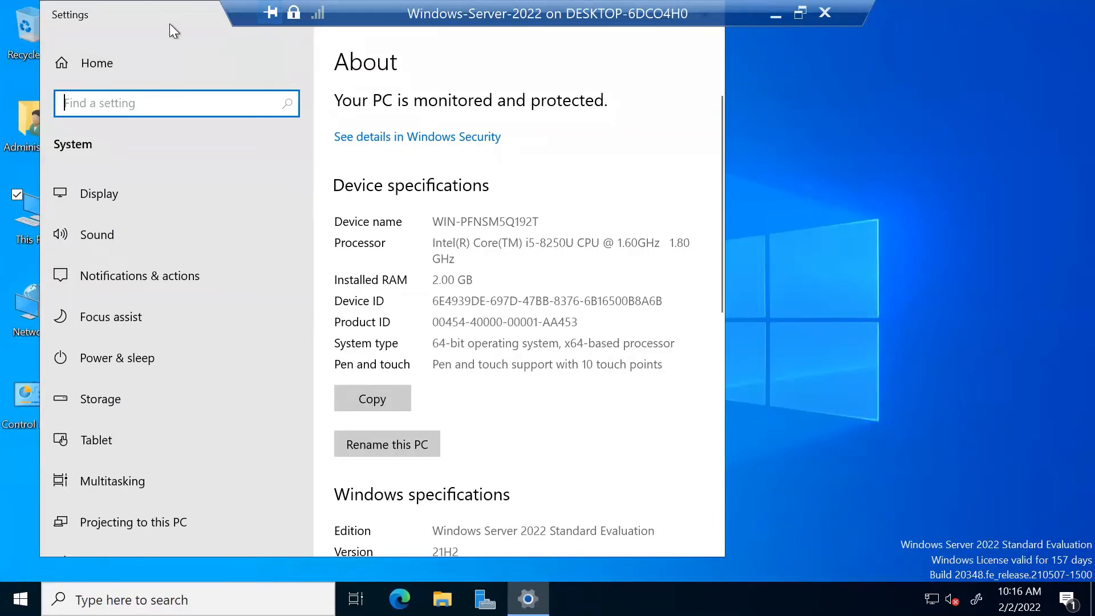
left_click_drag(165, 12, 251, 104)
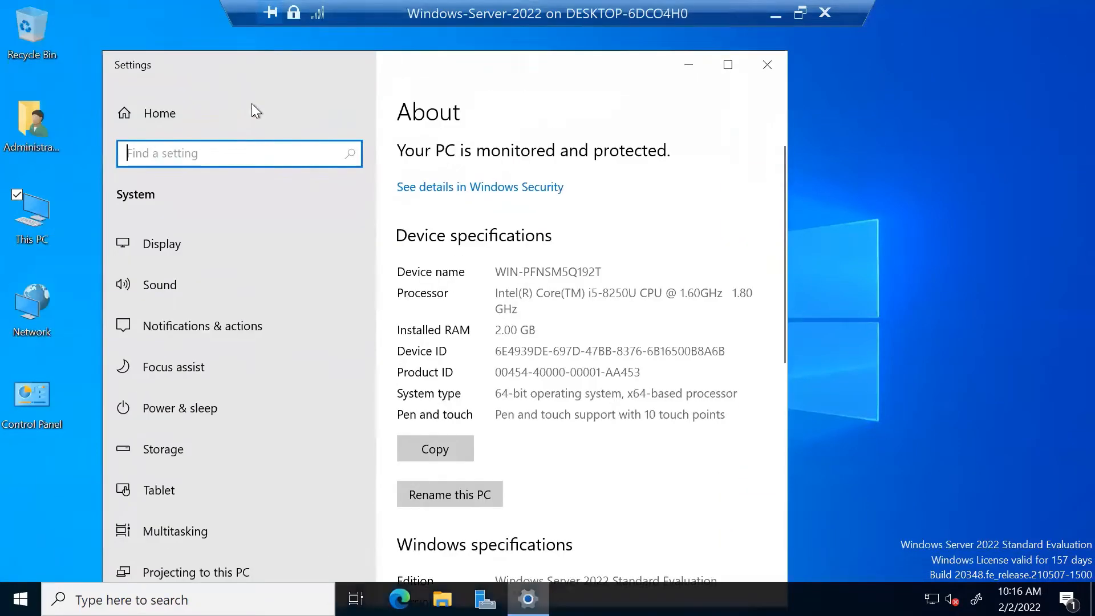
left_click(796, 116)
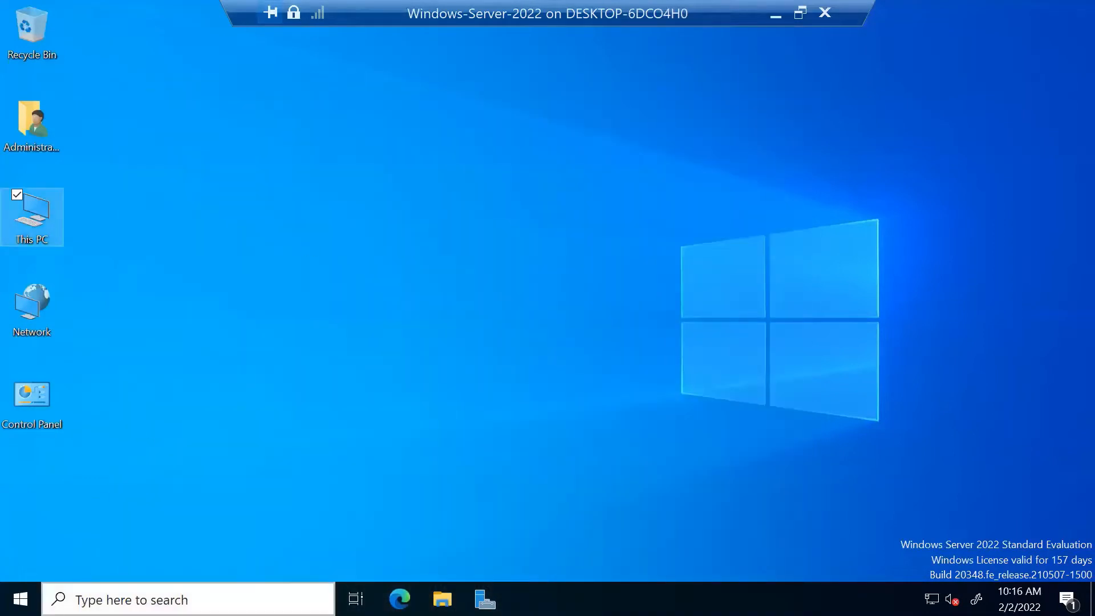
View the system's About page and its advanced PC rename dialog, and close both without changes.
left_click(141, 606)
right_click(20, 599)
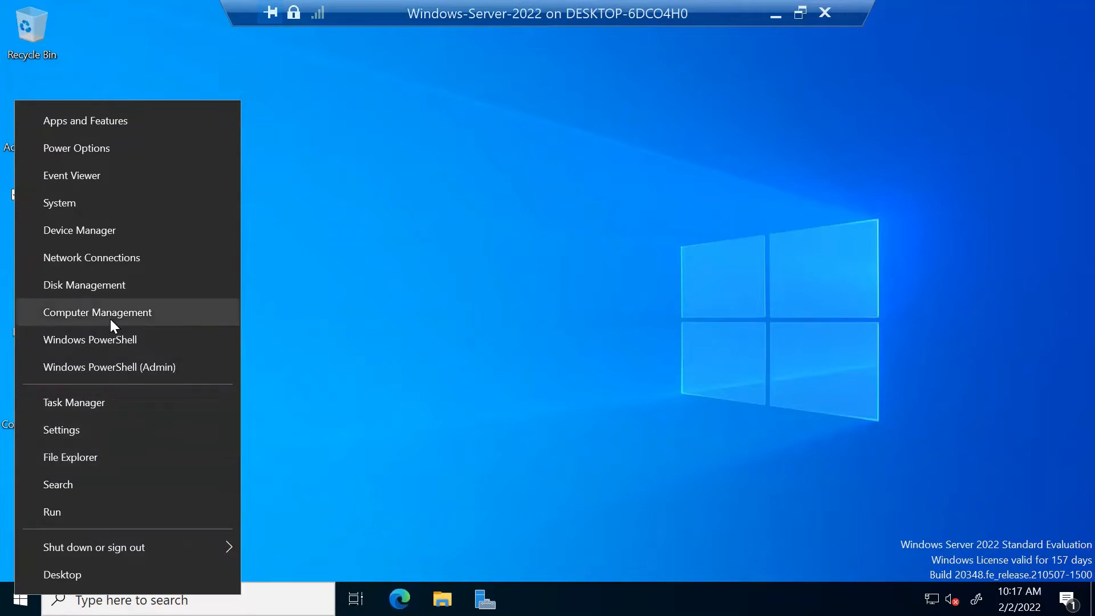
left_click(71, 206)
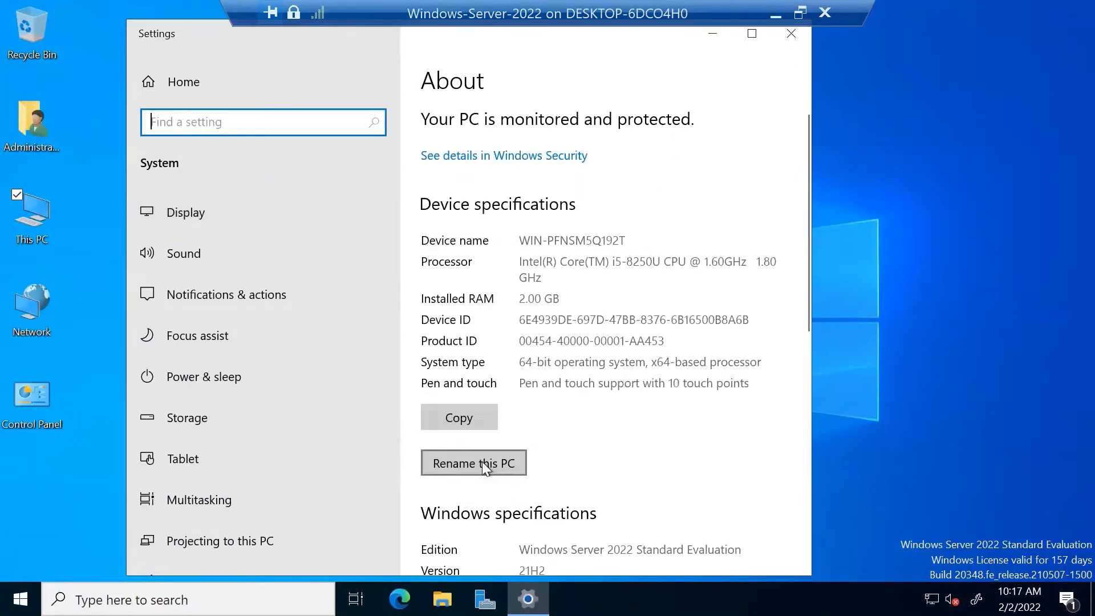
left_click(752, 33)
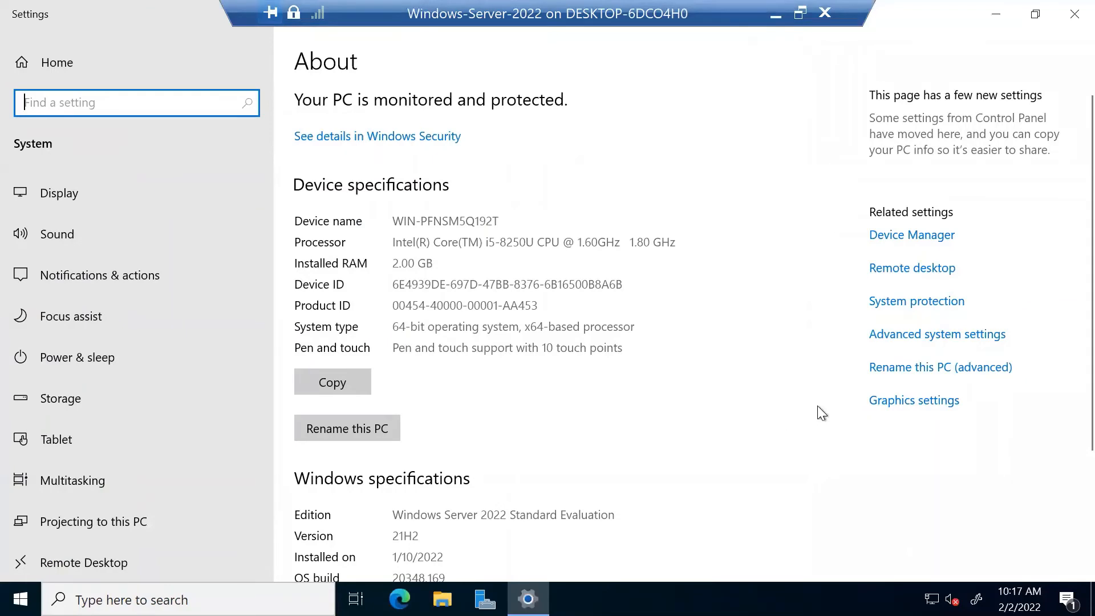
left_click(928, 371)
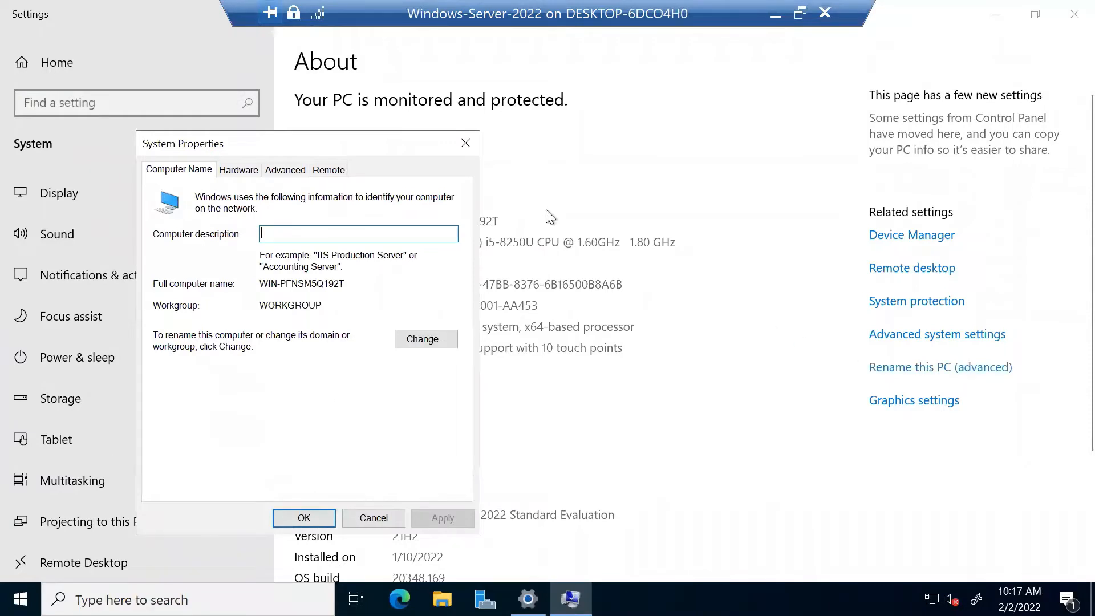
left_click(466, 143)
left_click(1075, 14)
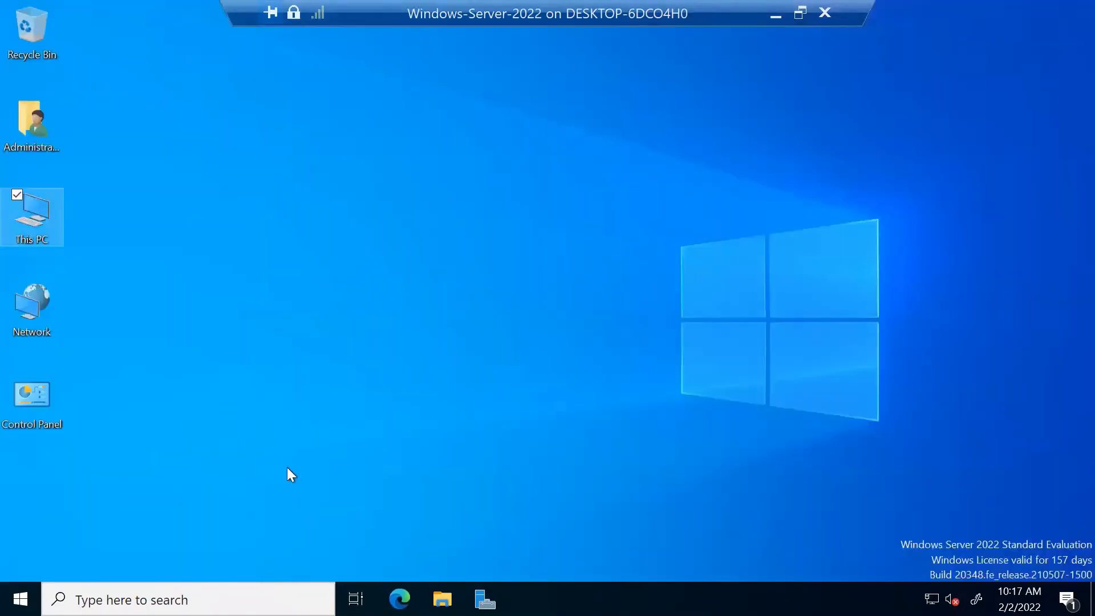
Run sysdm.cpl and rename the computer to Win2022-DC01, keeping it in WORKGROUP and acknowledging the restart notice.
left_click(131, 600)
type("s")
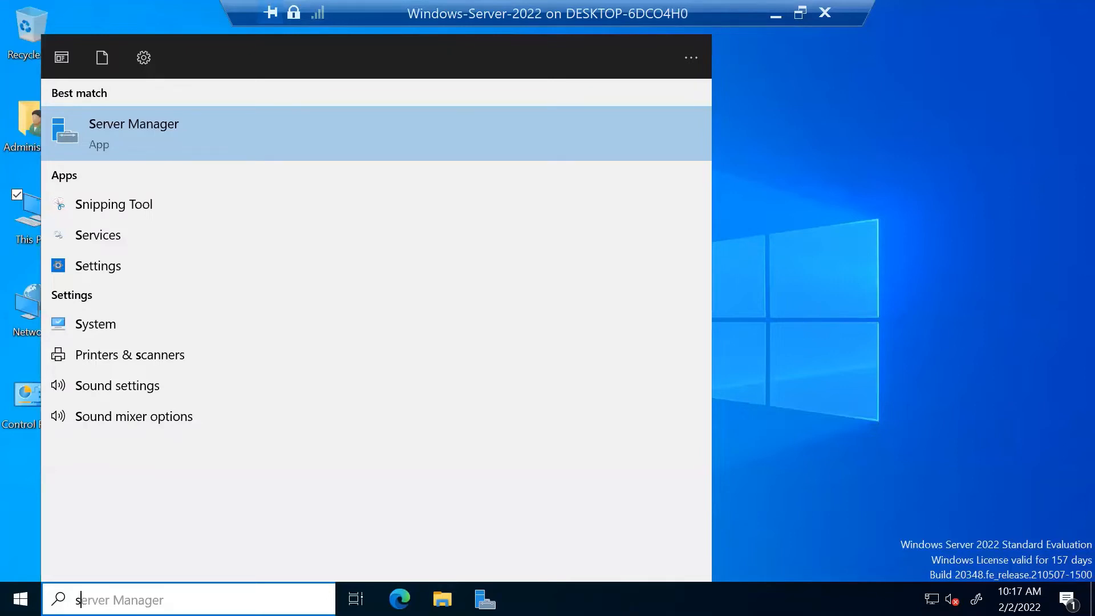
type("ysdm.cpl")
key("Return")
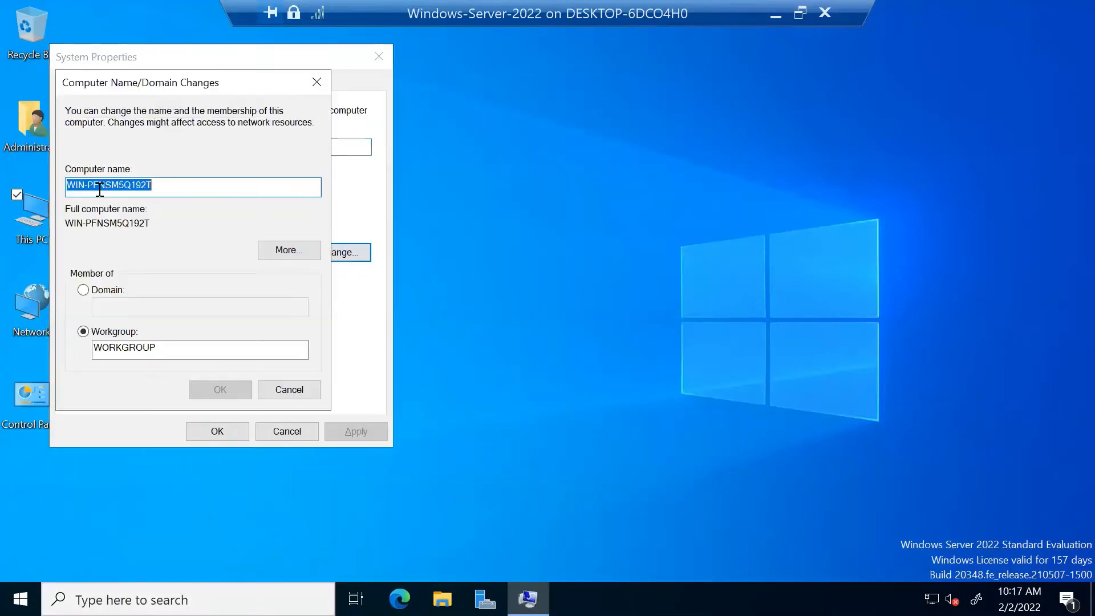
type("DC01")
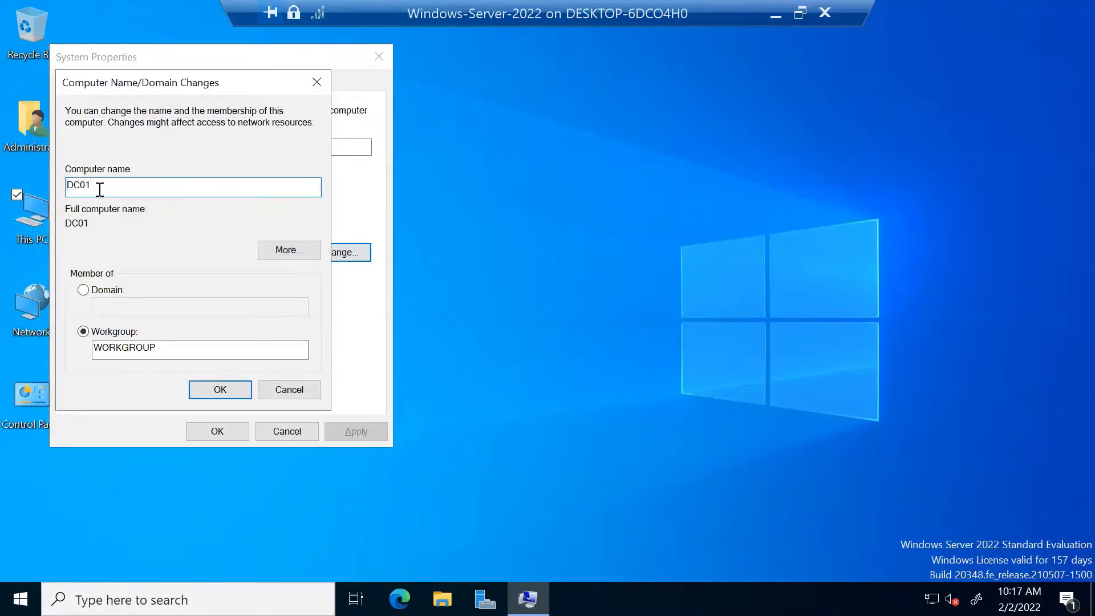
type("Win2022-")
left_click_drag(191, 86, 528, 90)
left_click(545, 388)
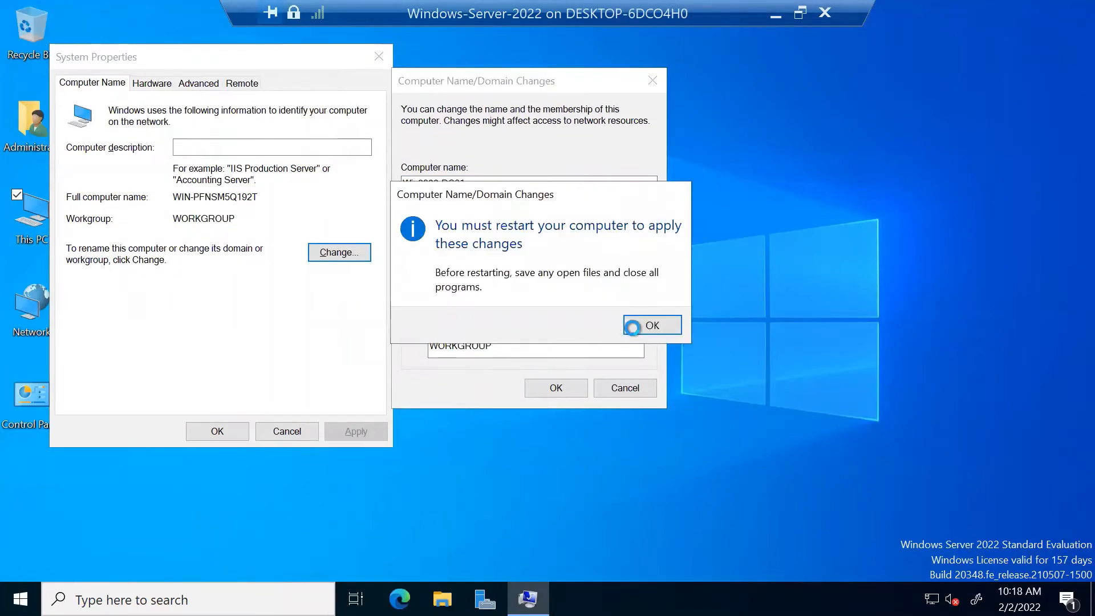
left_click(641, 323)
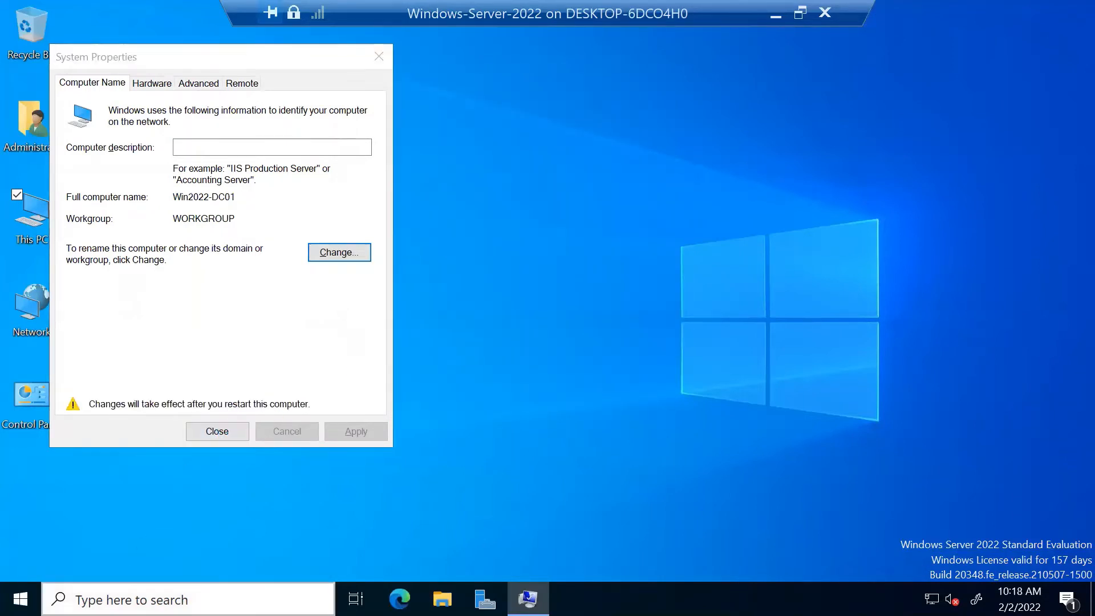
Open Network Connections by running ncpa.cpl.
left_click(120, 599)
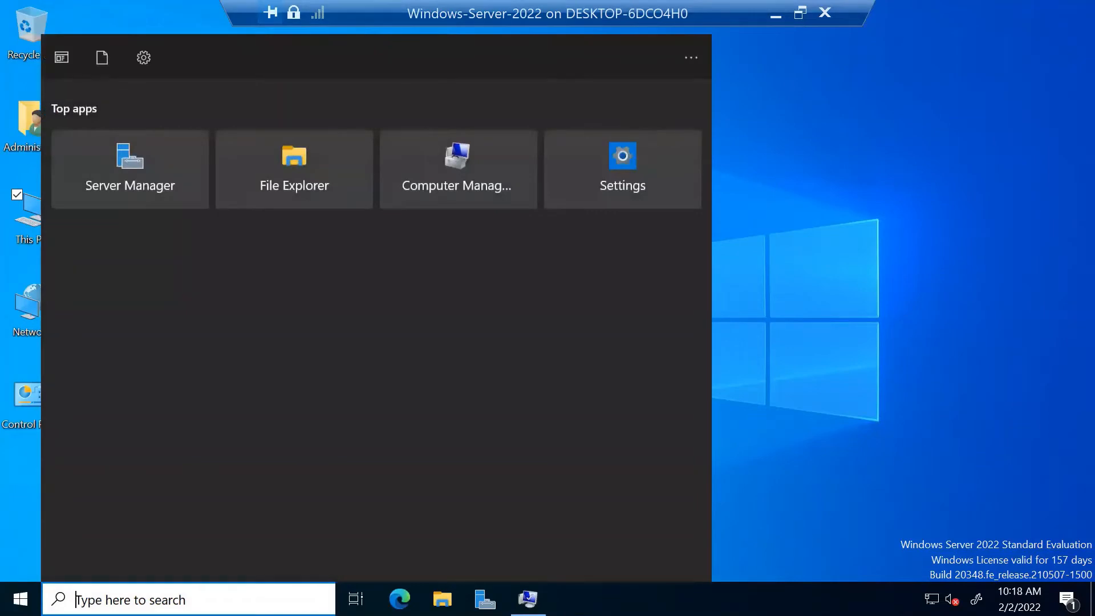
type("nc")
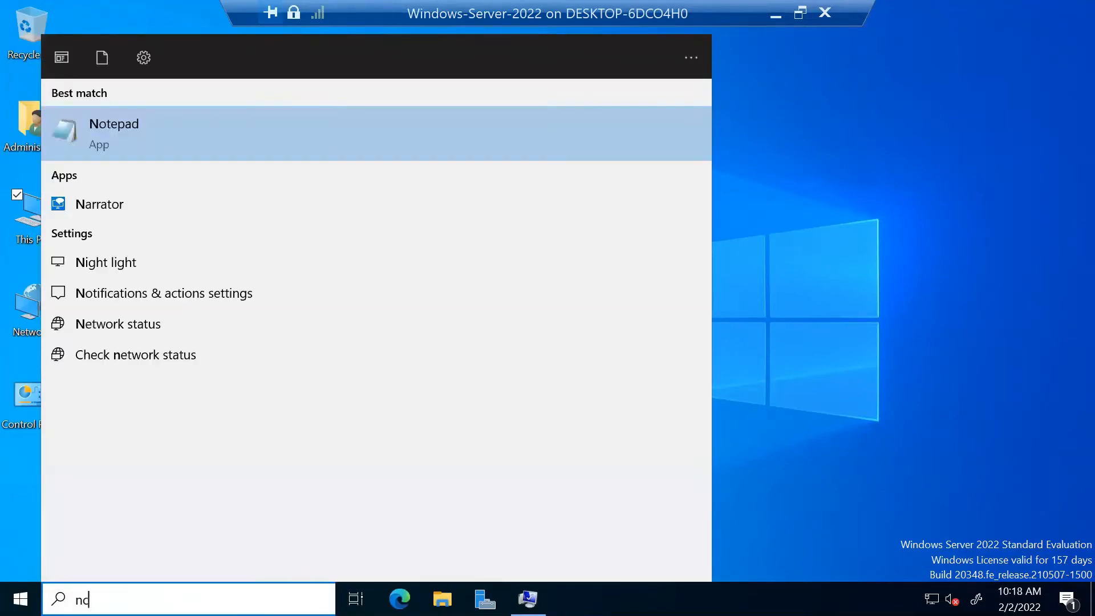
type("pa.cpl")
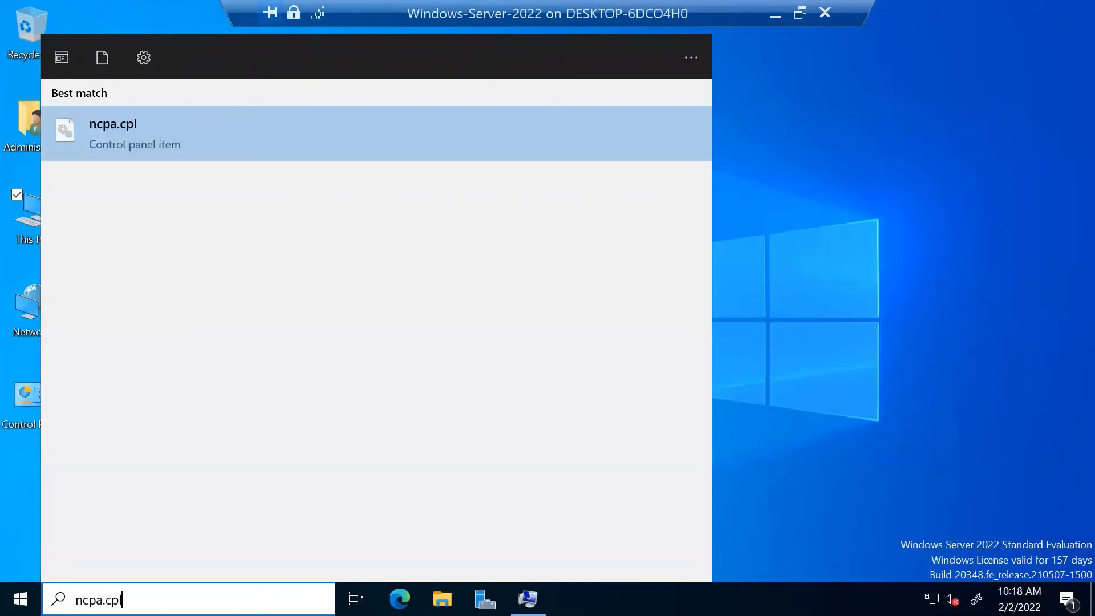
key("Return")
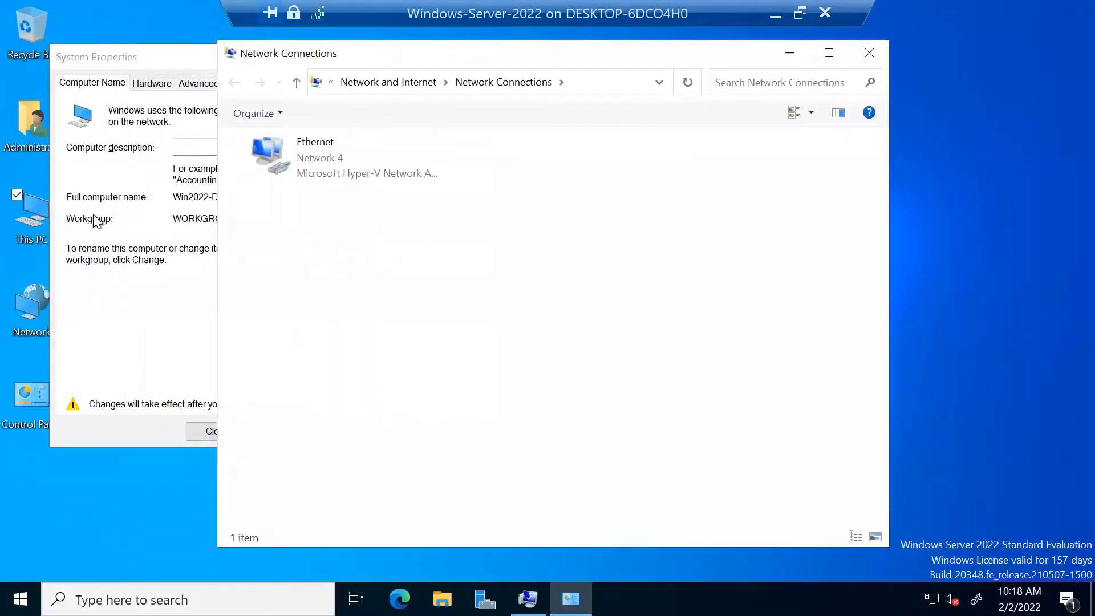
right_click(320, 152)
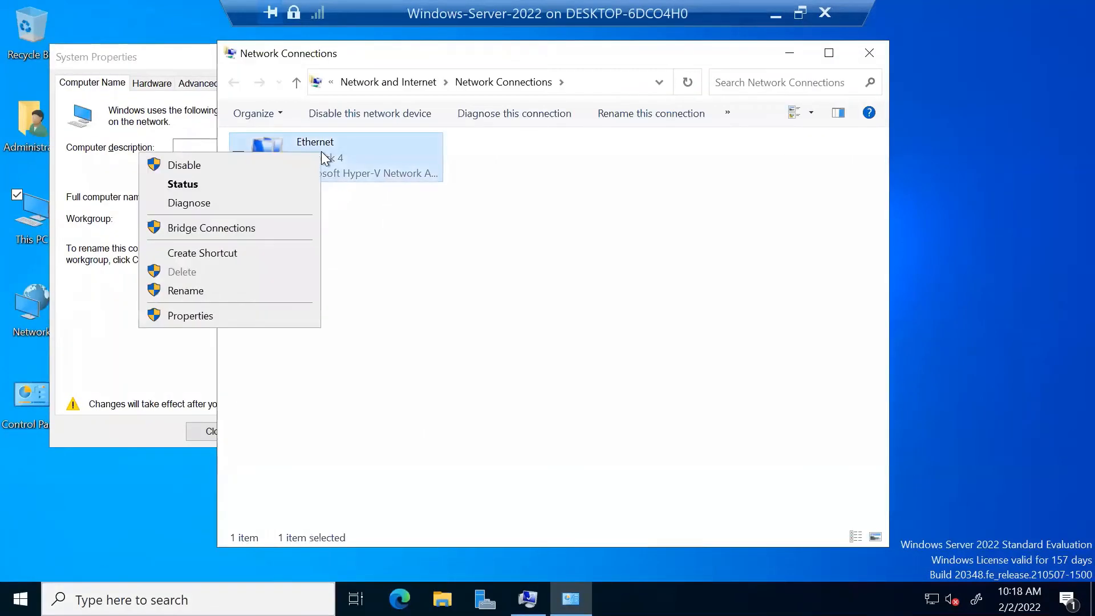
left_click(276, 316)
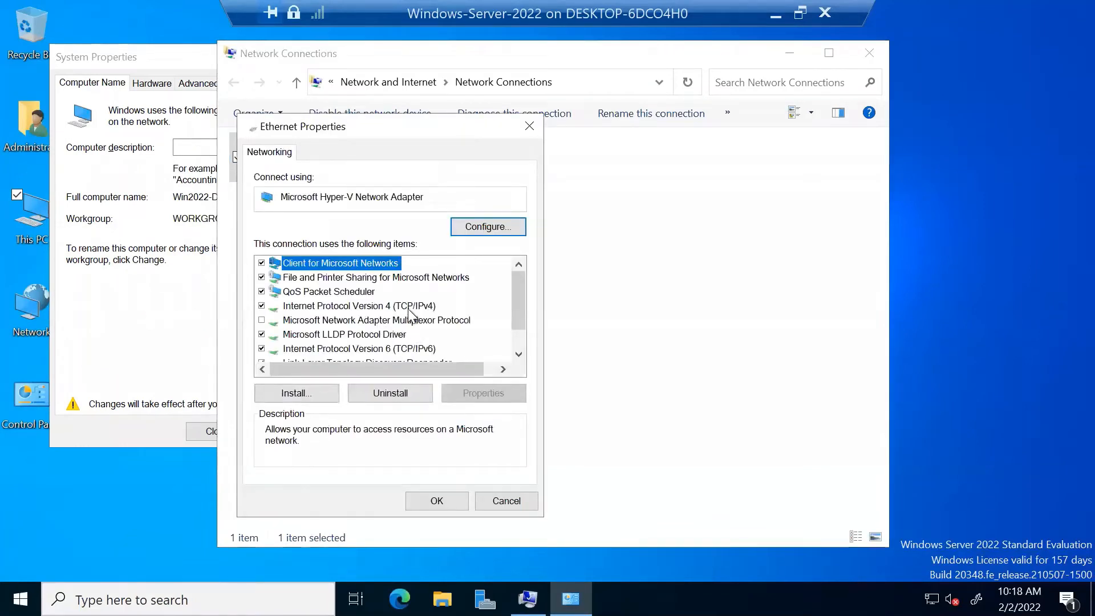
left_click(425, 306)
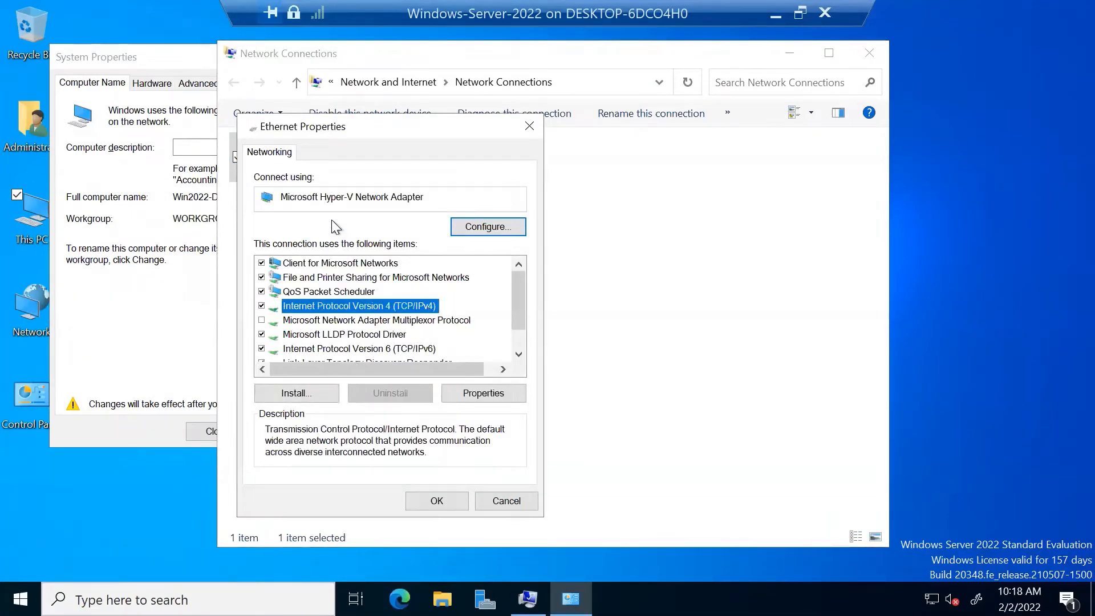
left_click(534, 130)
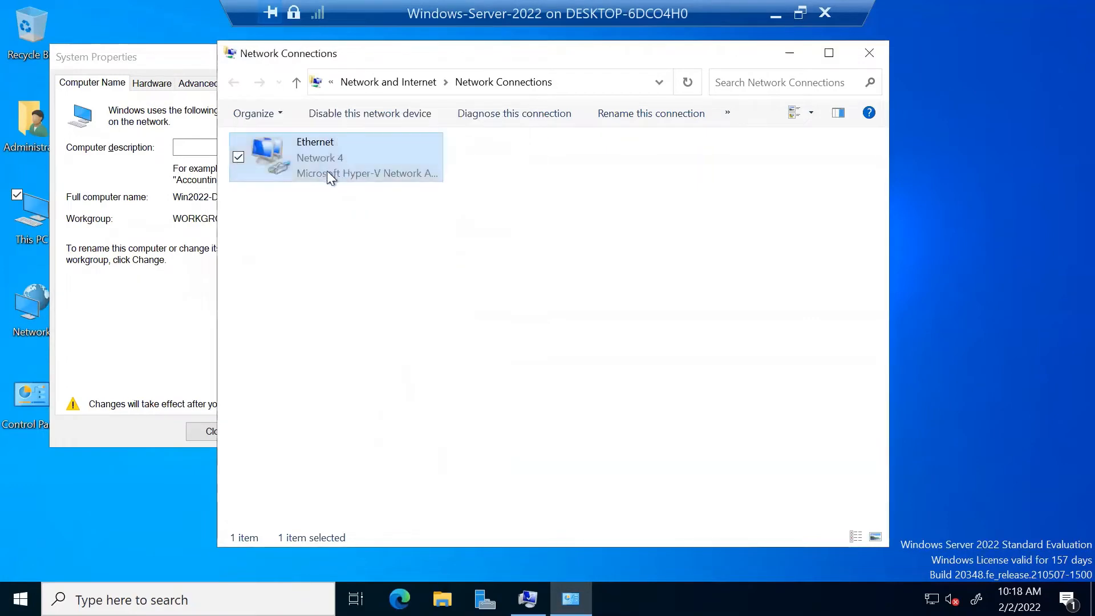
Examine the network connection details in the Ethernet adapter's status, and close the details.
right_click(327, 165)
left_click(252, 196)
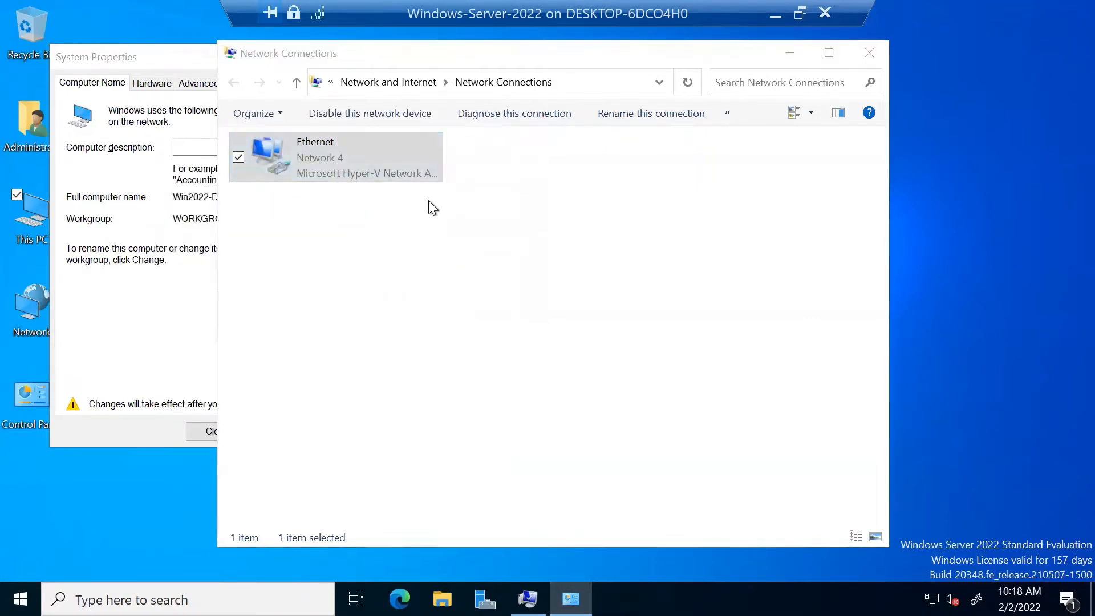
left_click(454, 289)
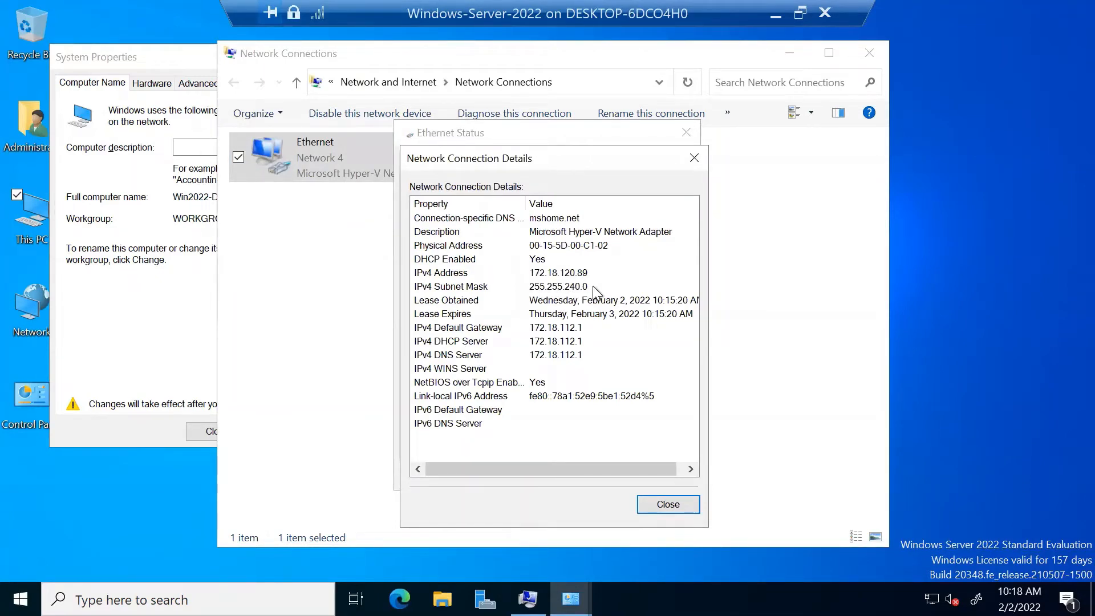
left_click(674, 506)
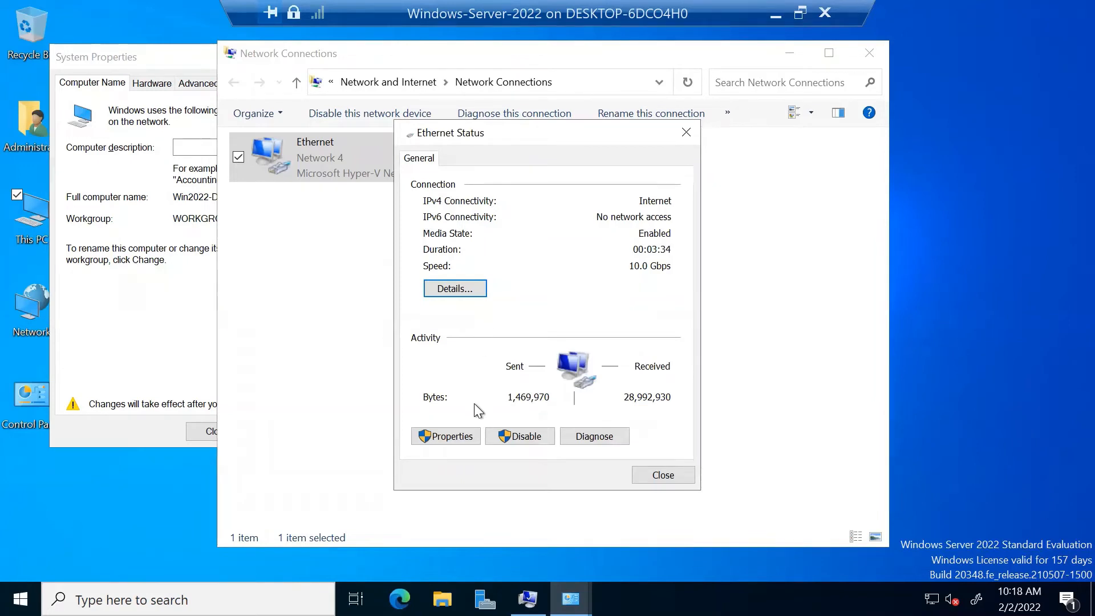
Set the Ethernet adapter's static IPv4 address to 192.168.3.200, subnet mask 255.255.255.0 and default gateway 192.168.3.1.
left_click(450, 436)
left_click(563, 327)
left_click(650, 412)
left_click(507, 326)
left_click(627, 345)
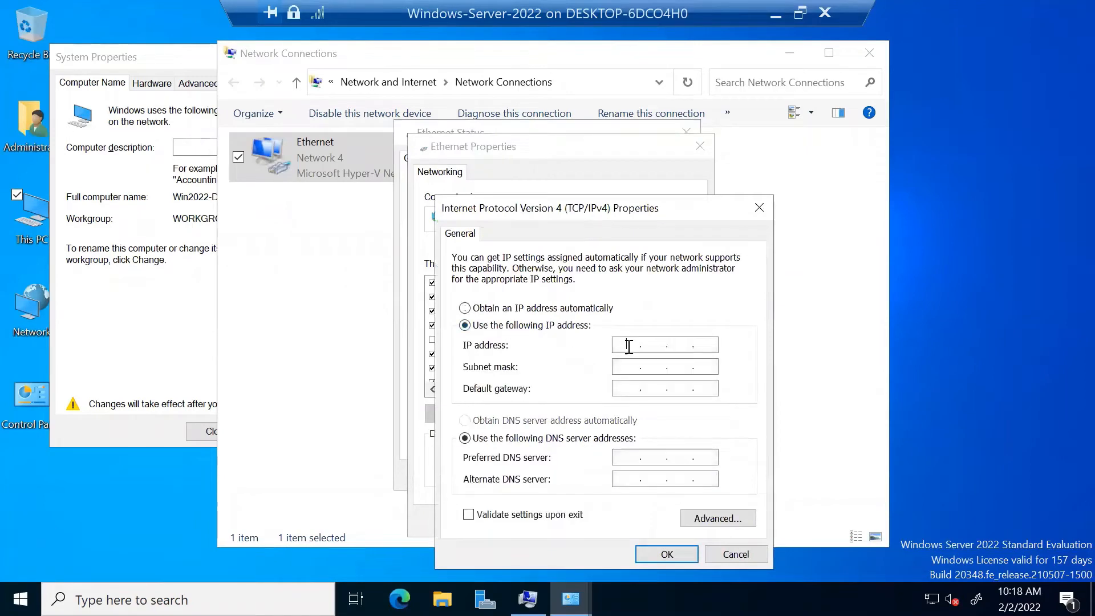
type("192.168.3.200")
left_click(631, 368)
left_click(633, 389)
type("192.168.")
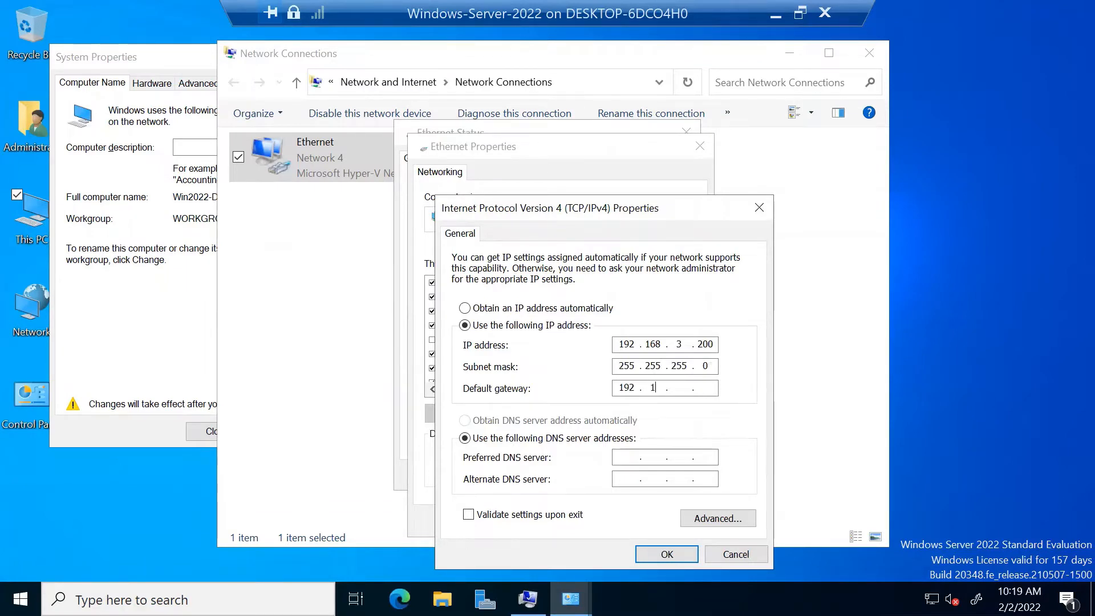
type("3.1")
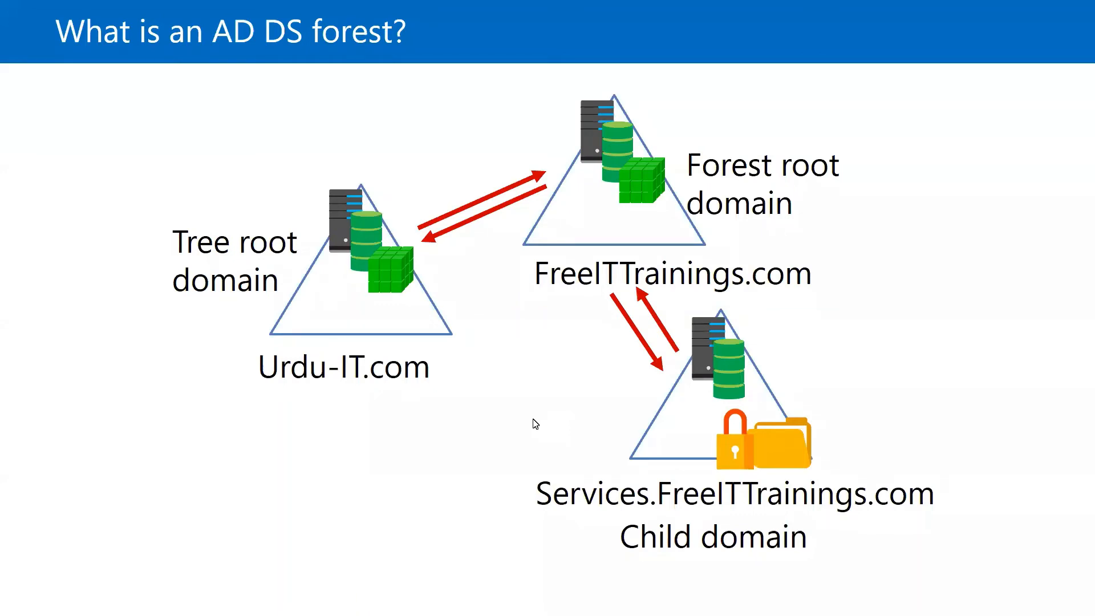
key("alt+Tab")
key("alt+Tab")
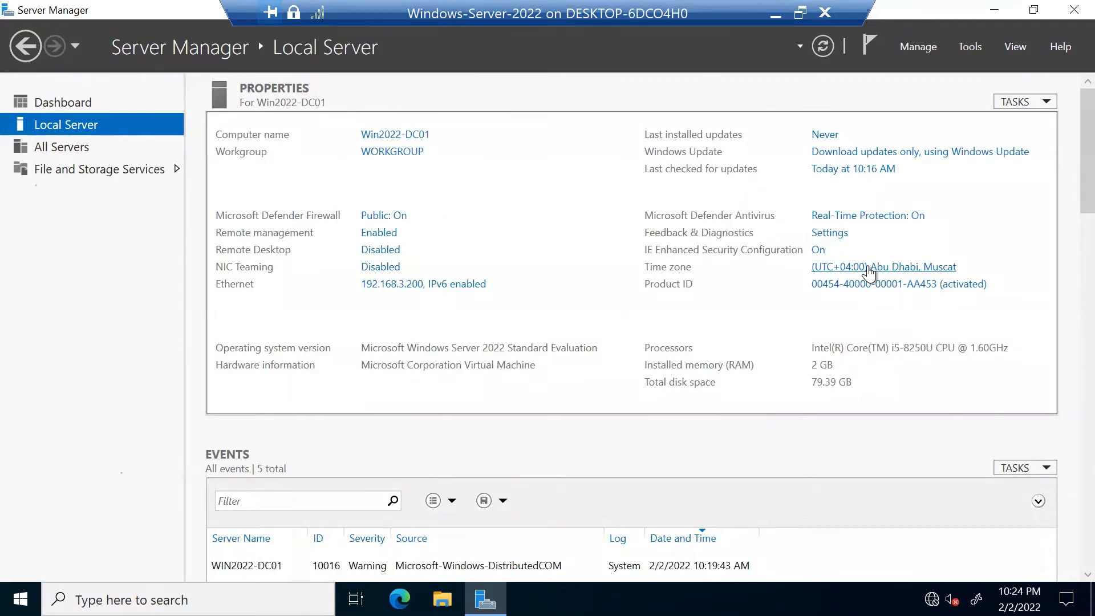
Look at the server management options available in Server Manager, and close Server Manager.
left_click(927, 49)
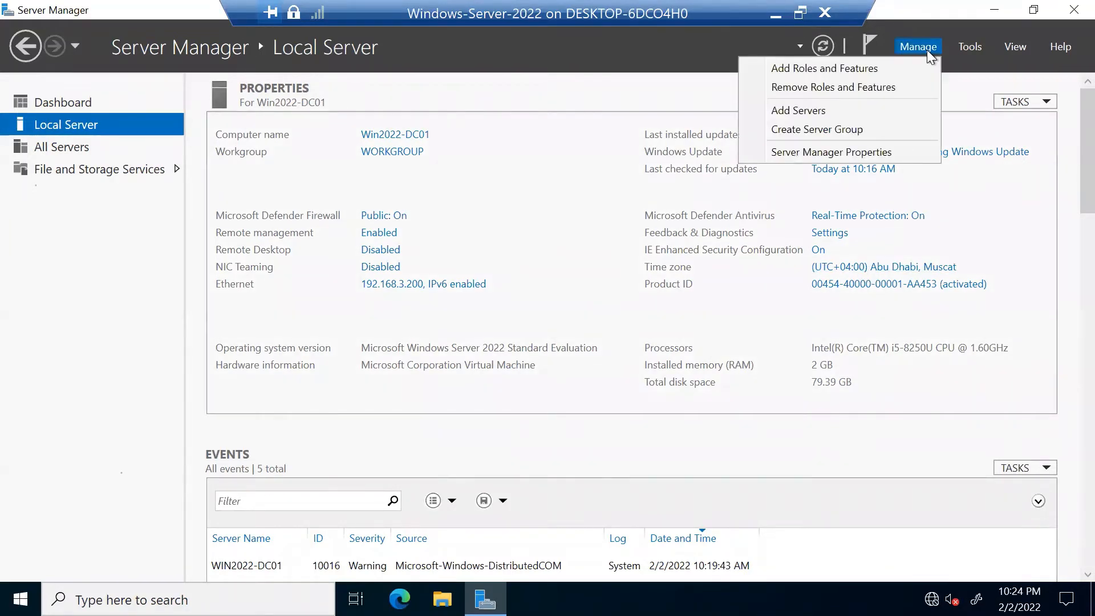
left_click(1066, 16)
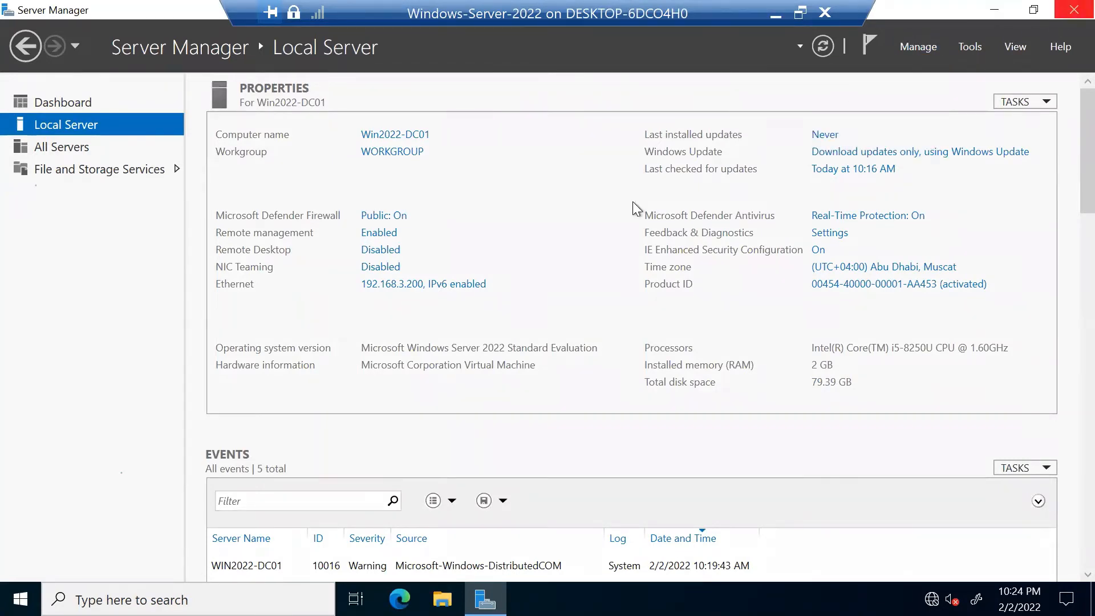
left_click(1066, 12)
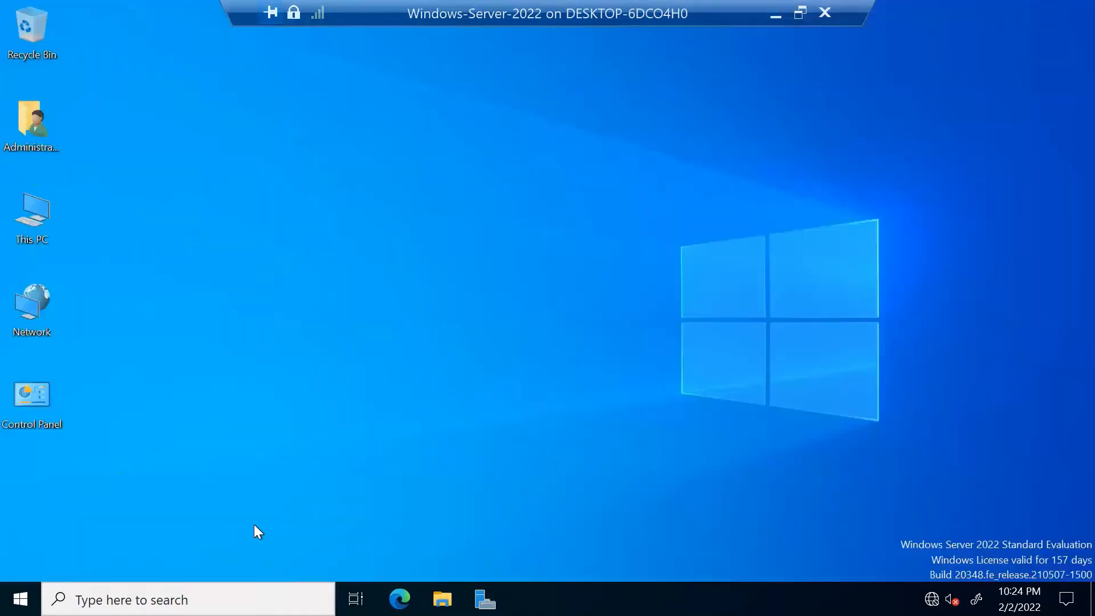
Open Server Manager.
key("super")
type("serv")
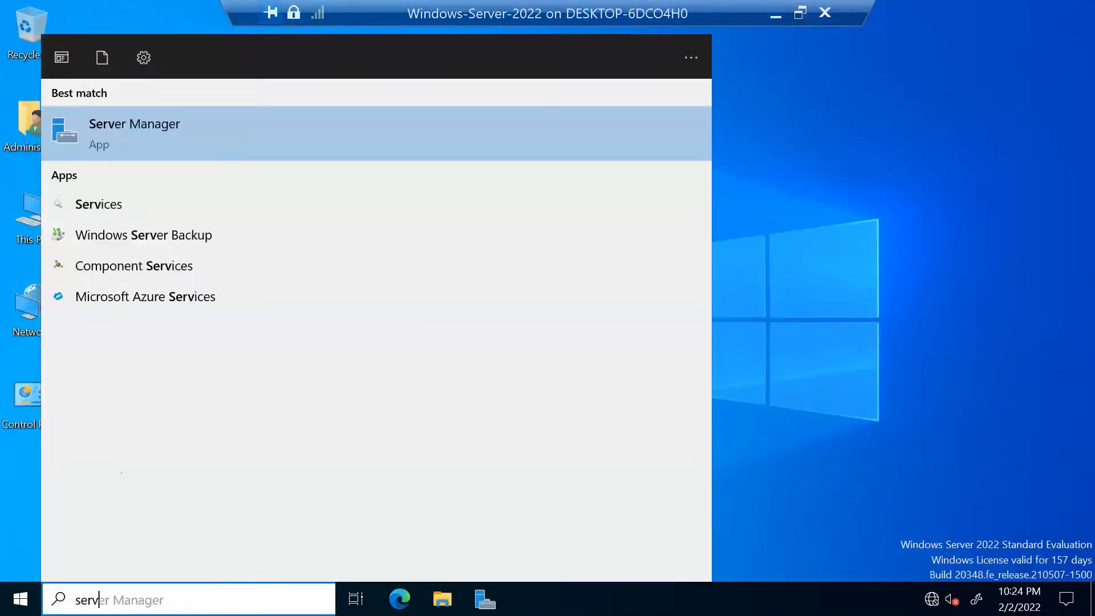
left_click(107, 141)
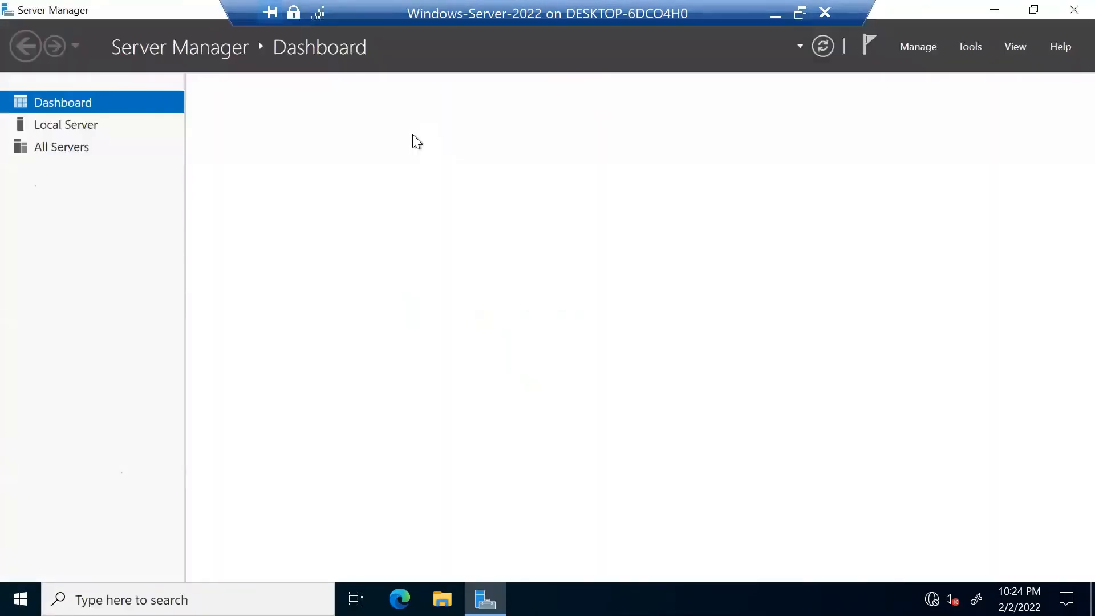
left_click(919, 48)
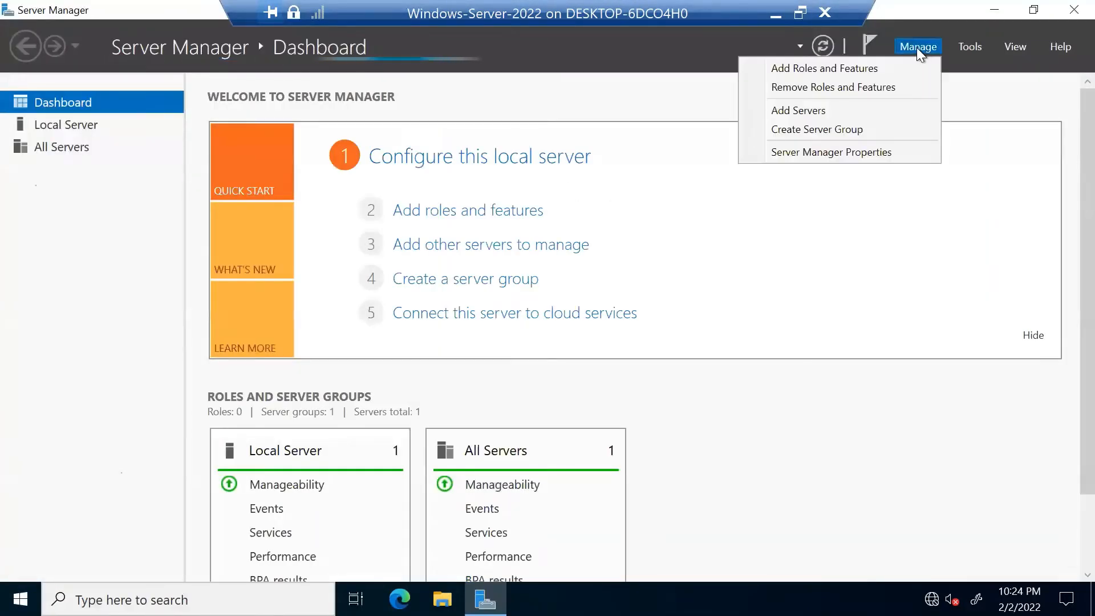
left_click(877, 71)
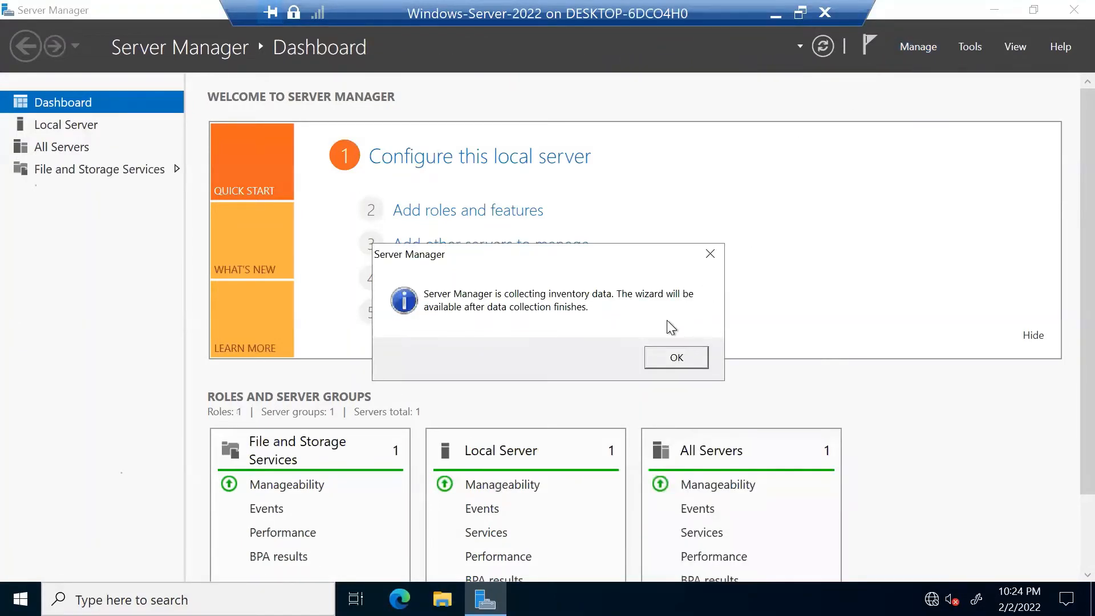
left_click(680, 361)
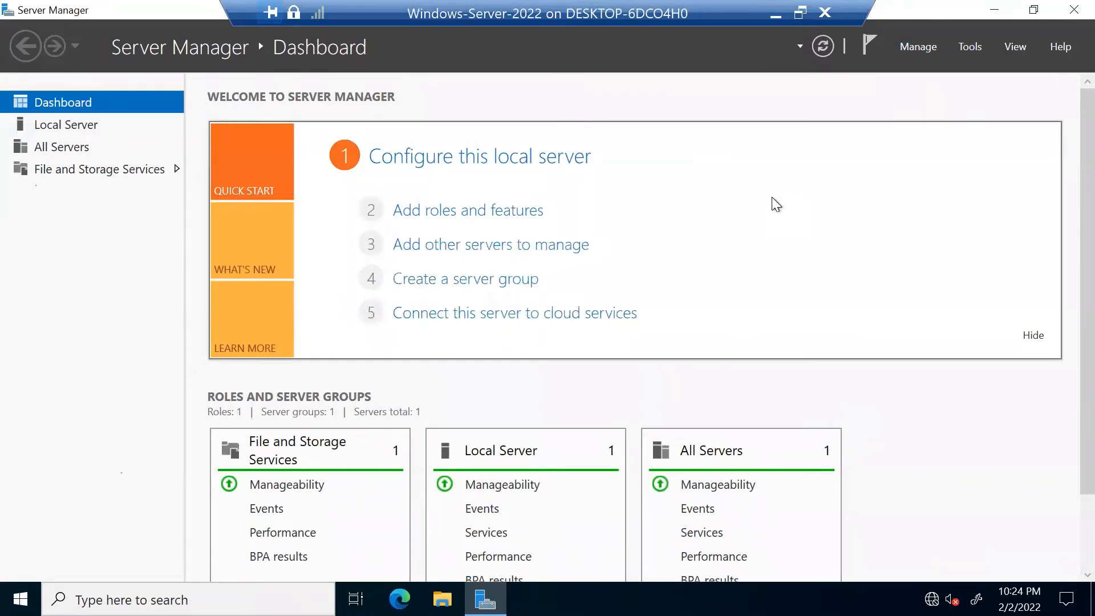
left_click(919, 50)
left_click(897, 72)
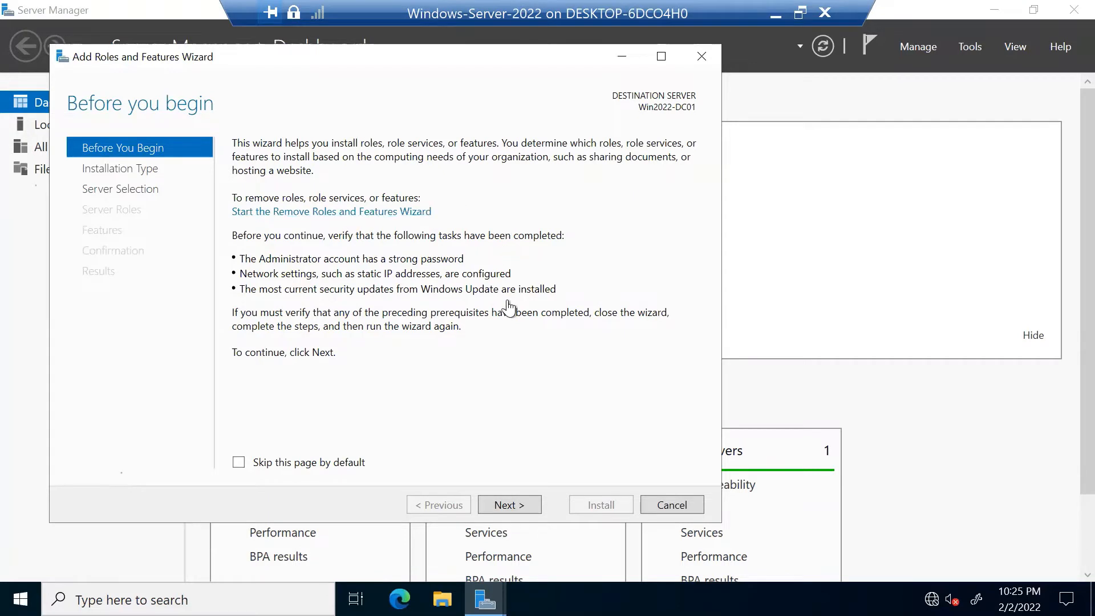
left_click(514, 501)
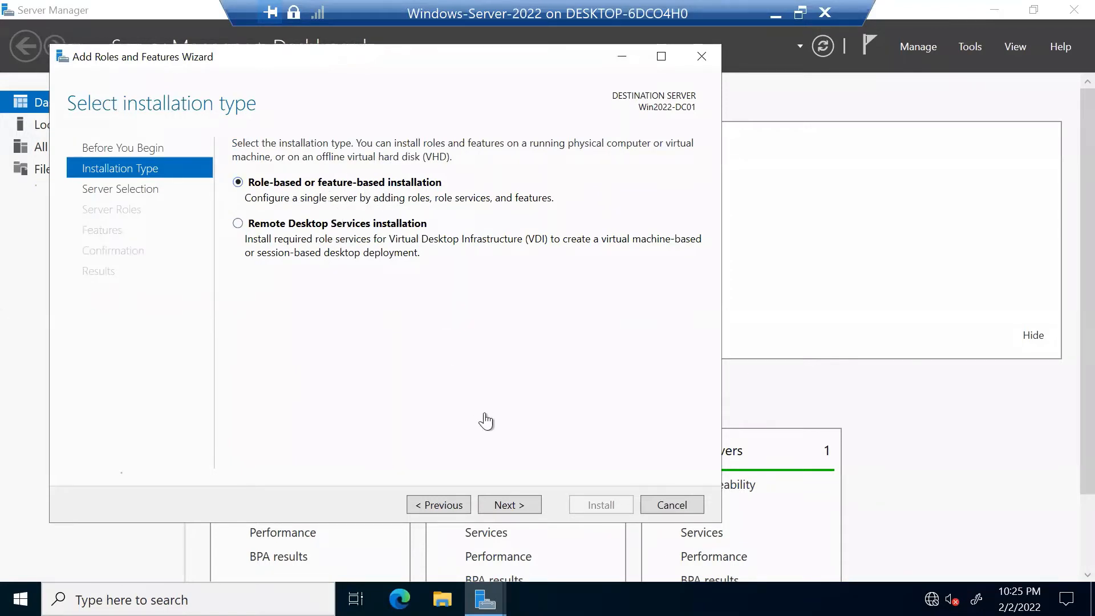
left_click(512, 506)
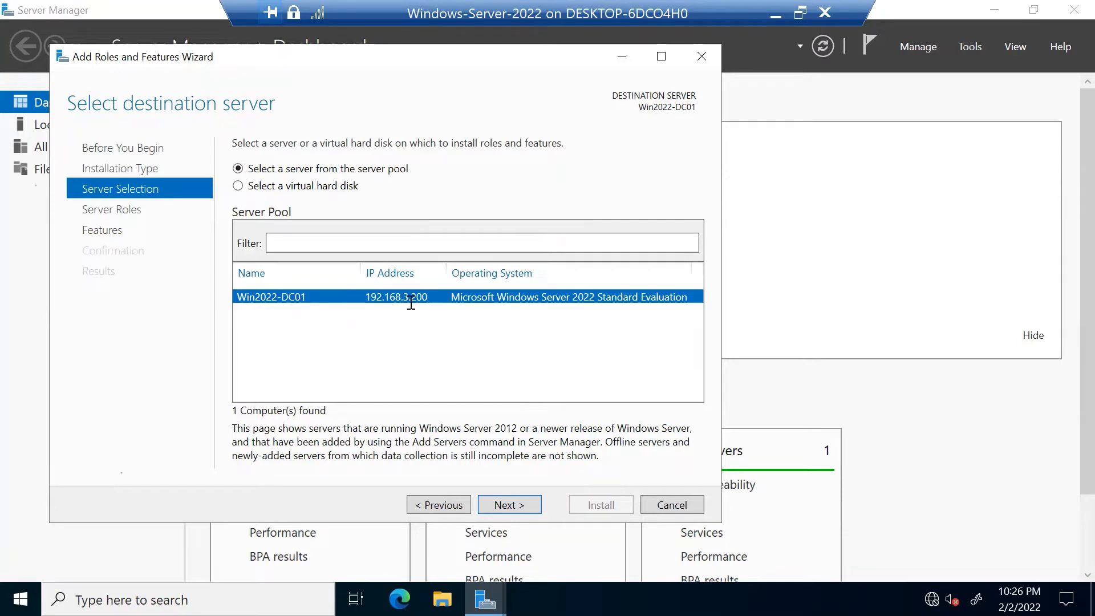
left_click(506, 504)
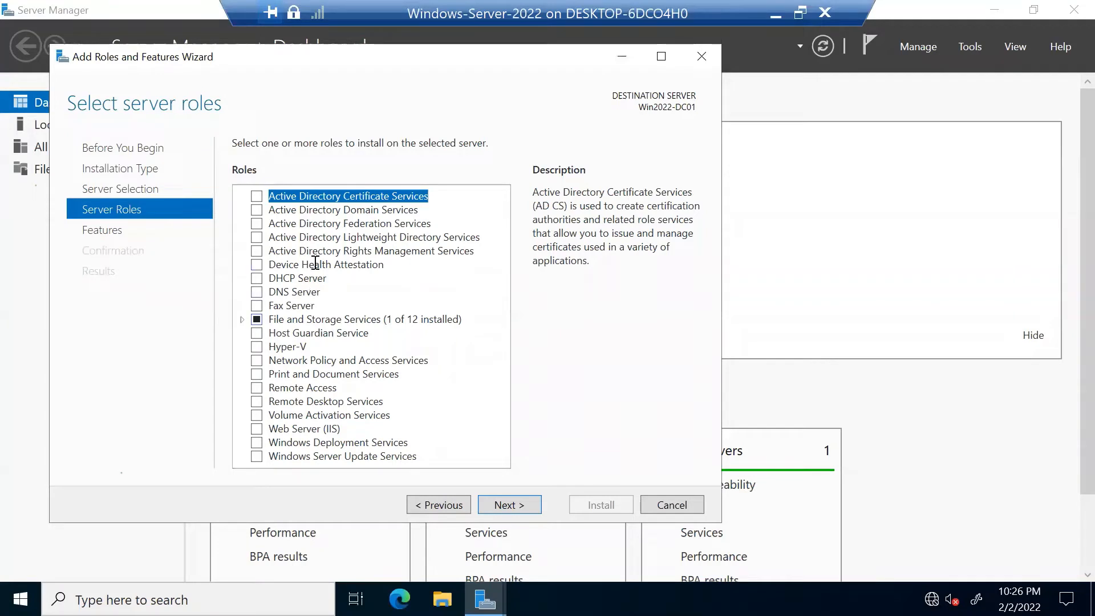
left_click(285, 210)
left_click(258, 210)
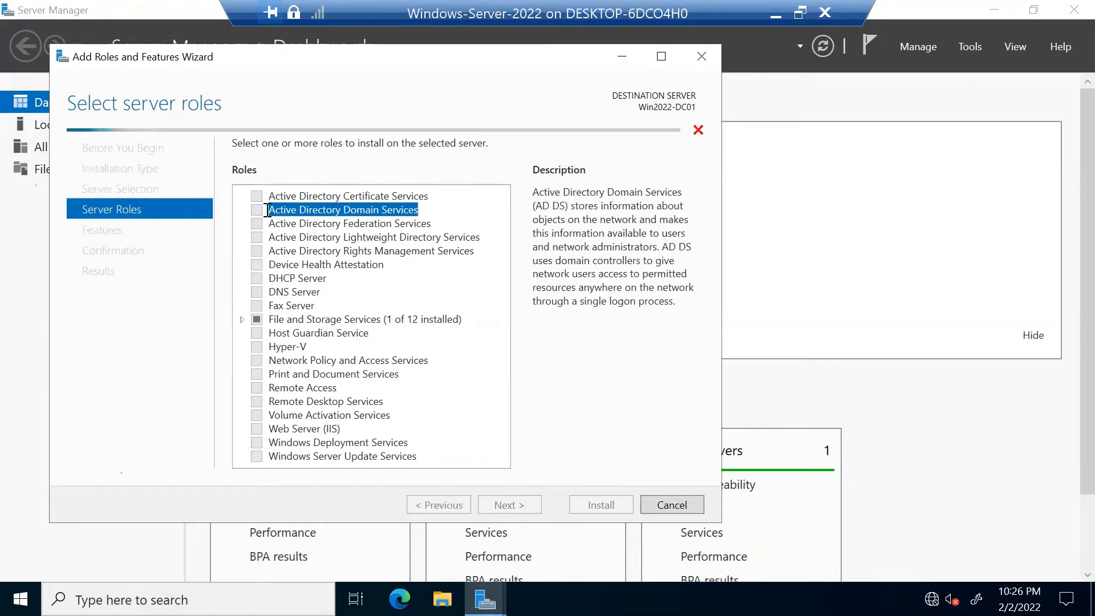
left_click_drag(403, 119, 326, 121)
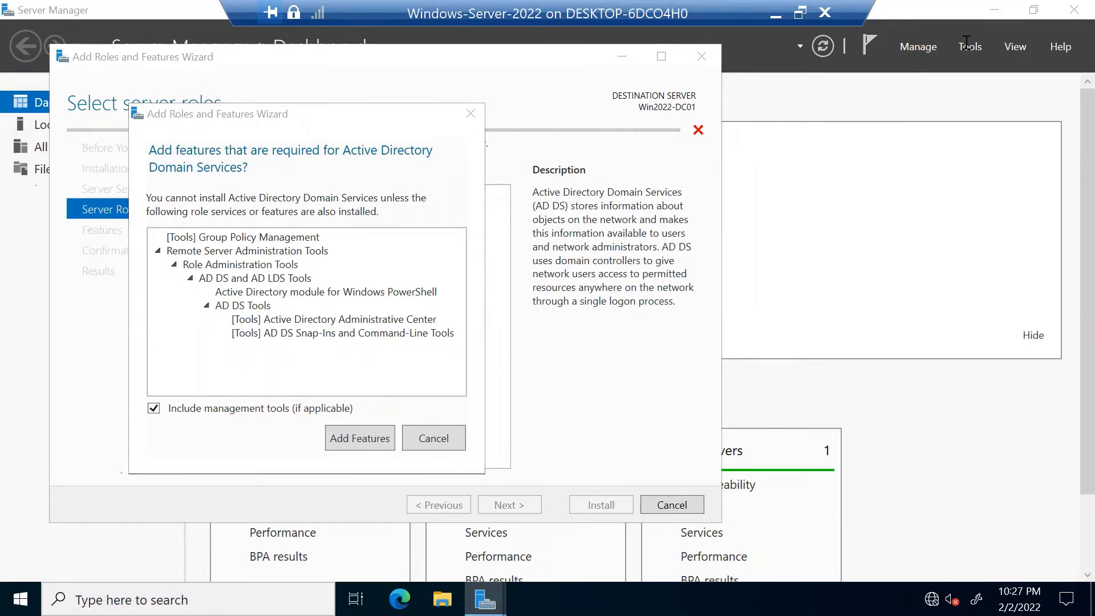
left_click(467, 115)
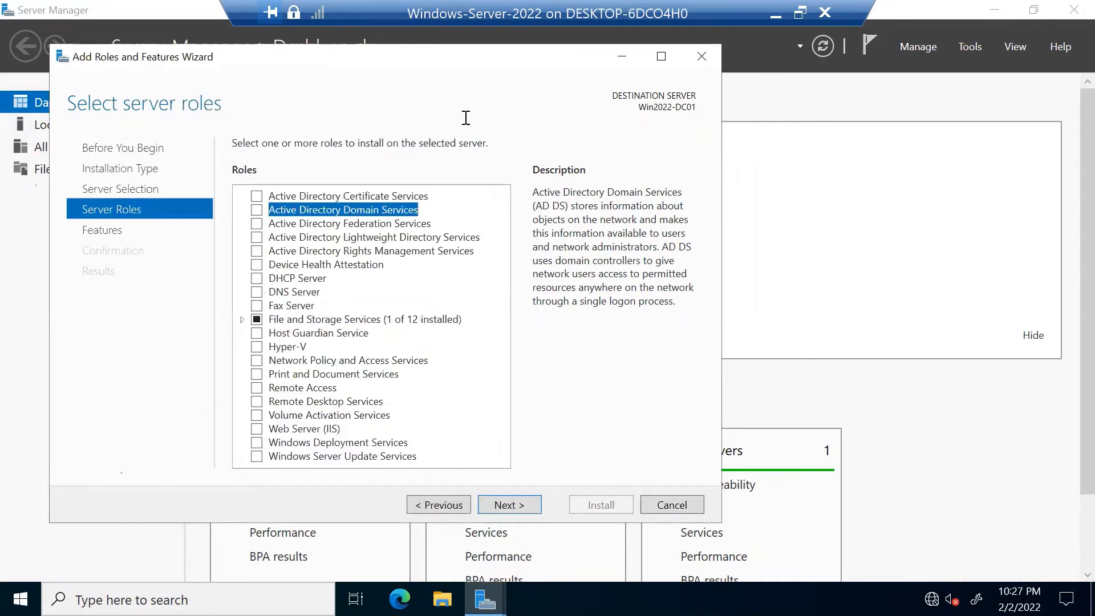
left_click(422, 505)
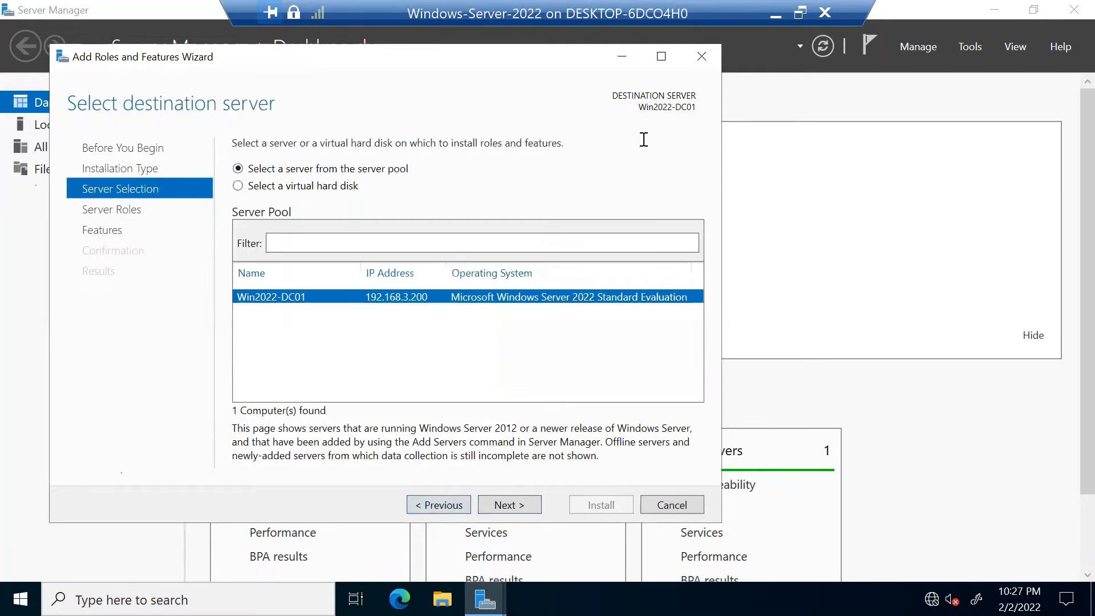
left_click(702, 56)
left_click(972, 49)
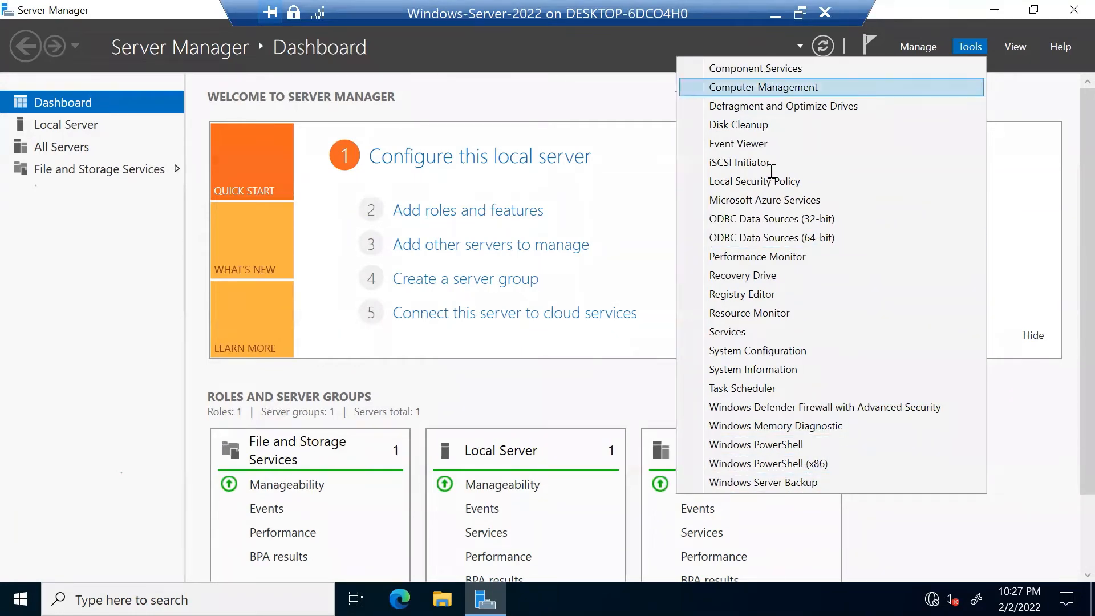
Start the Add Roles and Features Wizard with a role-based or feature-based installation on Win2022-DC01 from the server pool.
left_click(911, 47)
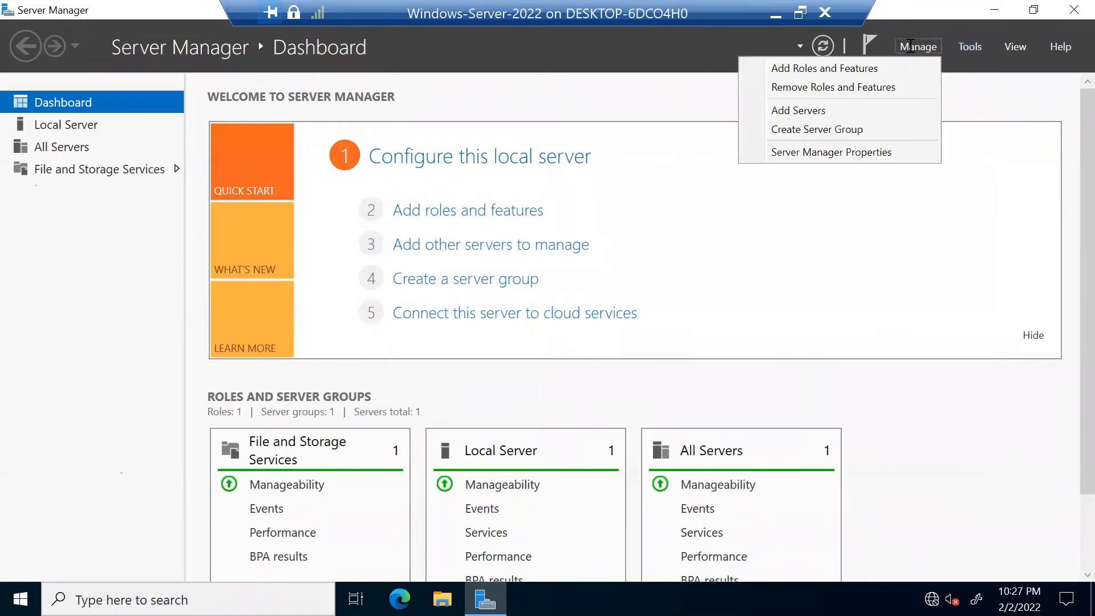
left_click(885, 68)
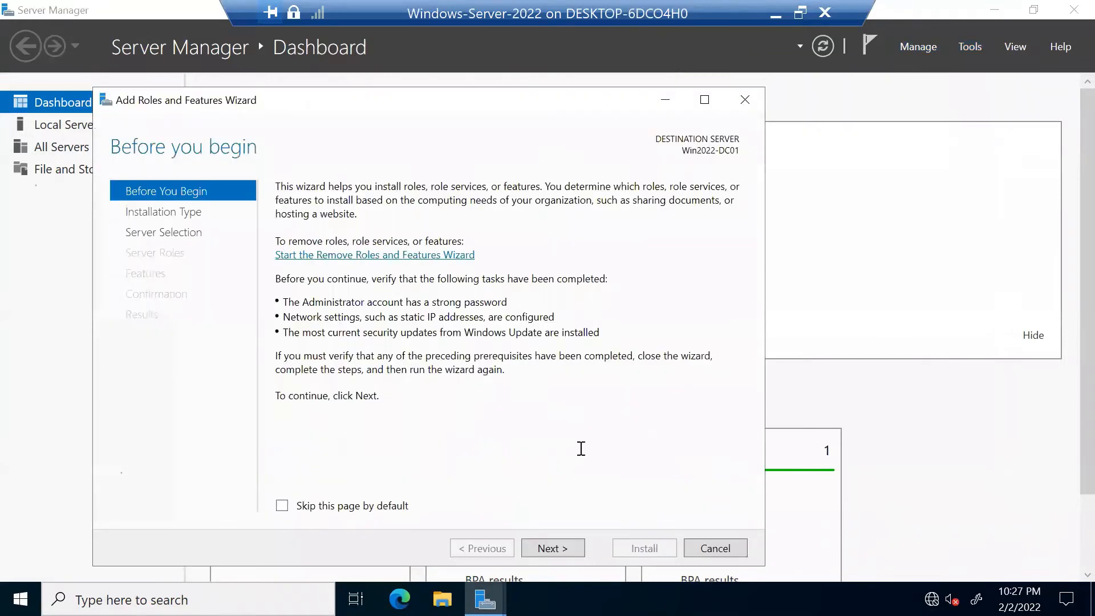
left_click(550, 548)
left_click(549, 549)
left_click(550, 548)
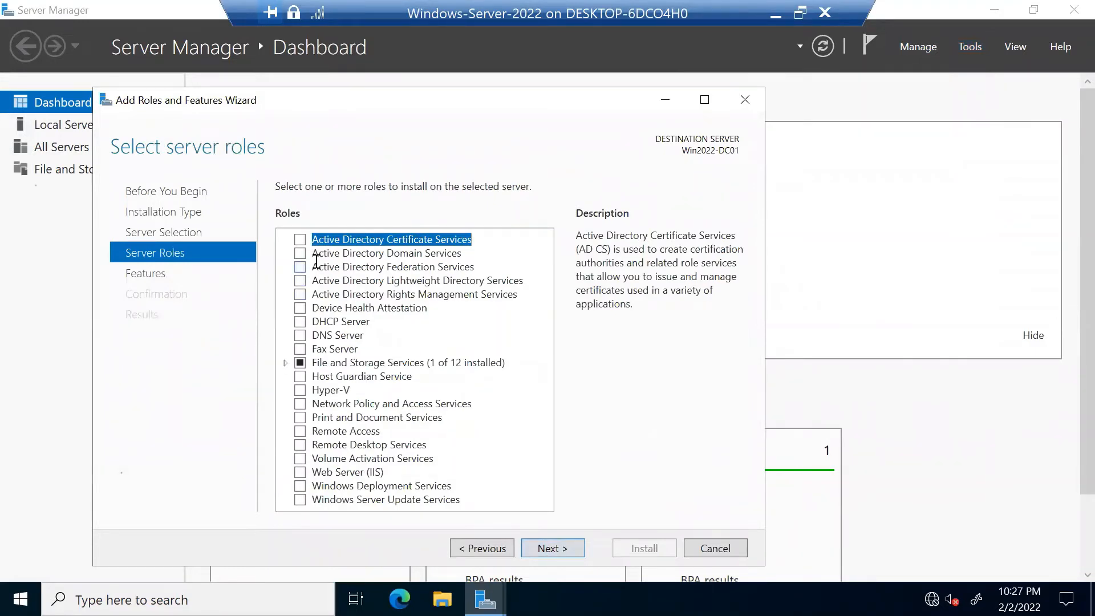
Select the Active Directory Domain Services role and add its required features, including the management tools.
left_click(317, 252)
left_click(300, 253)
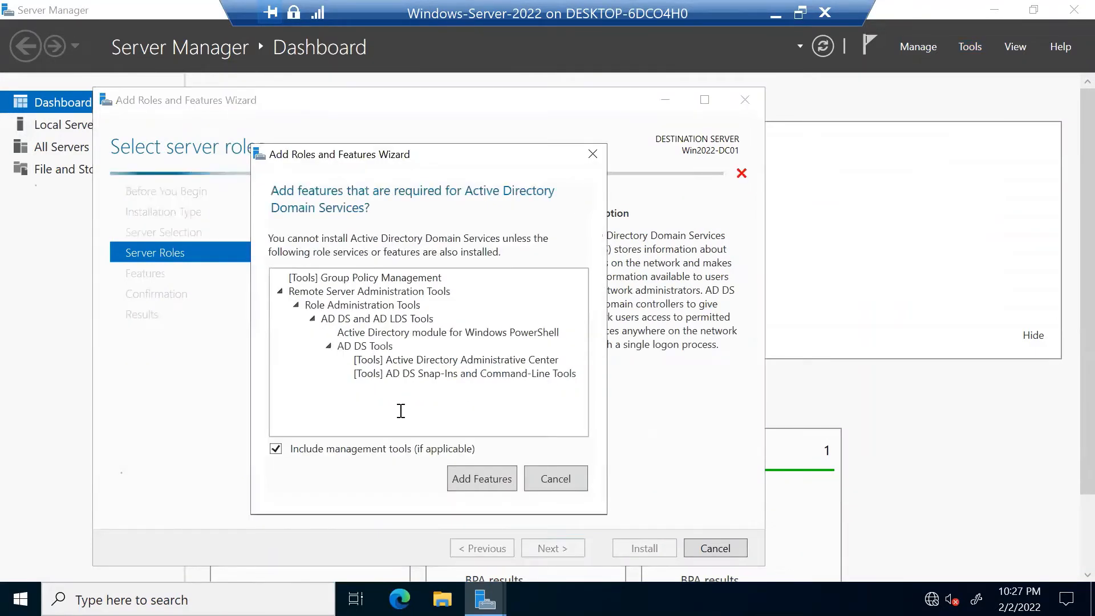
left_click(482, 480)
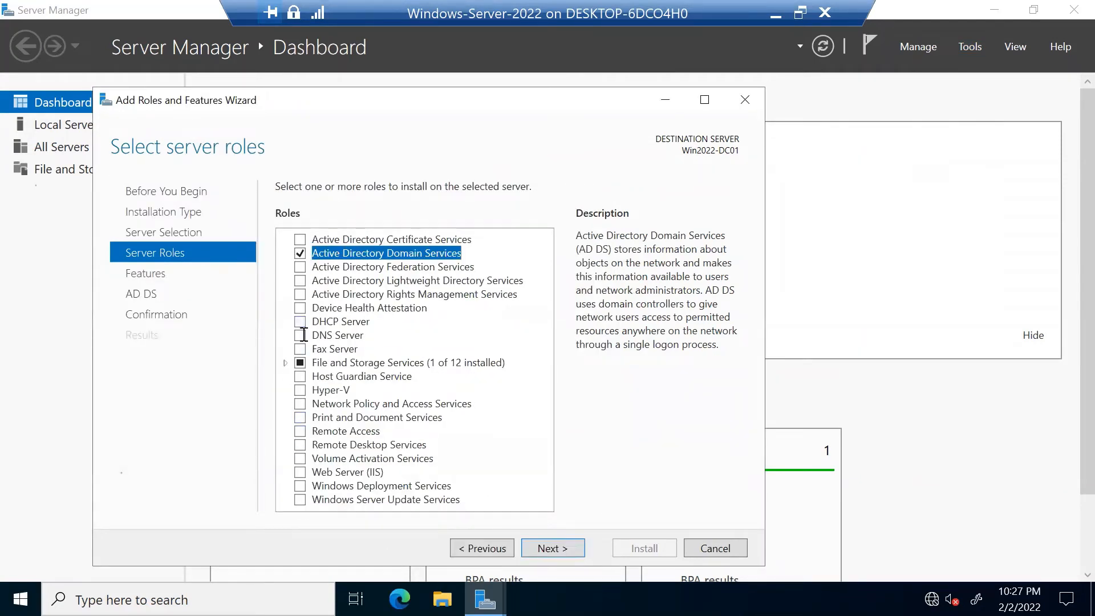
Add the DNS Server role with its required features and management tools to the selected roles.
left_click(300, 335)
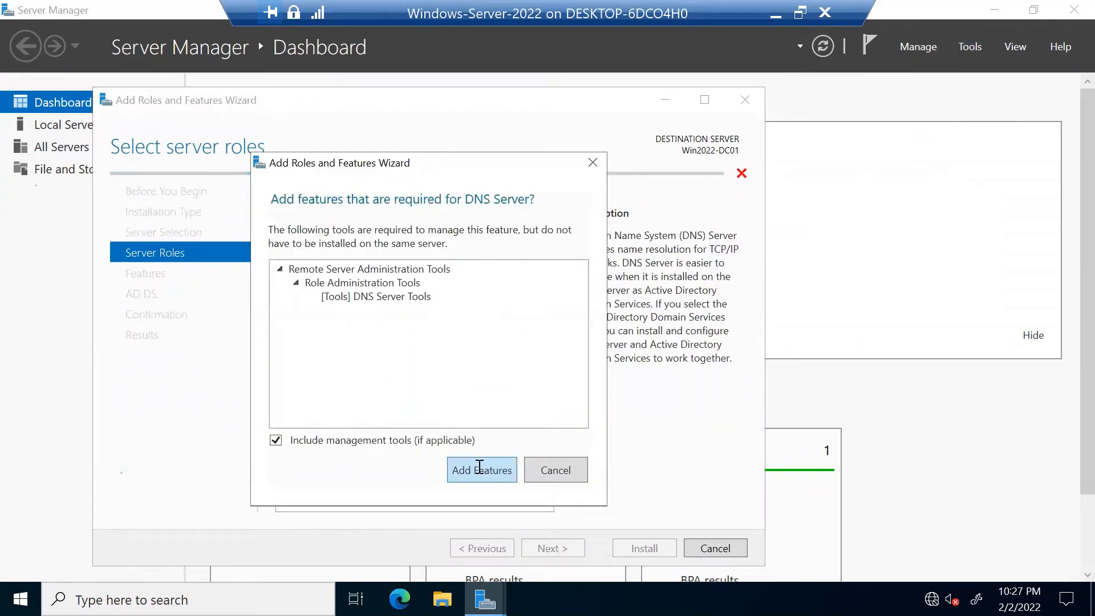
left_click(482, 470)
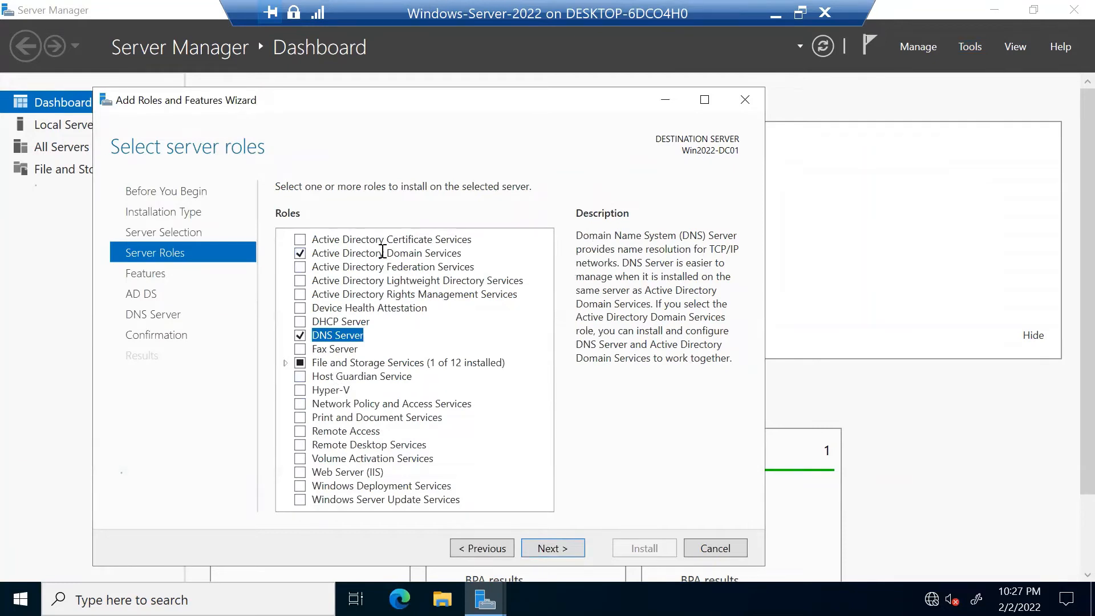
left_click(383, 253)
left_click(349, 336)
Keep the preselected features, allow an automatic restart of the destination server if required, and install the selected roles.
left_click(552, 548)
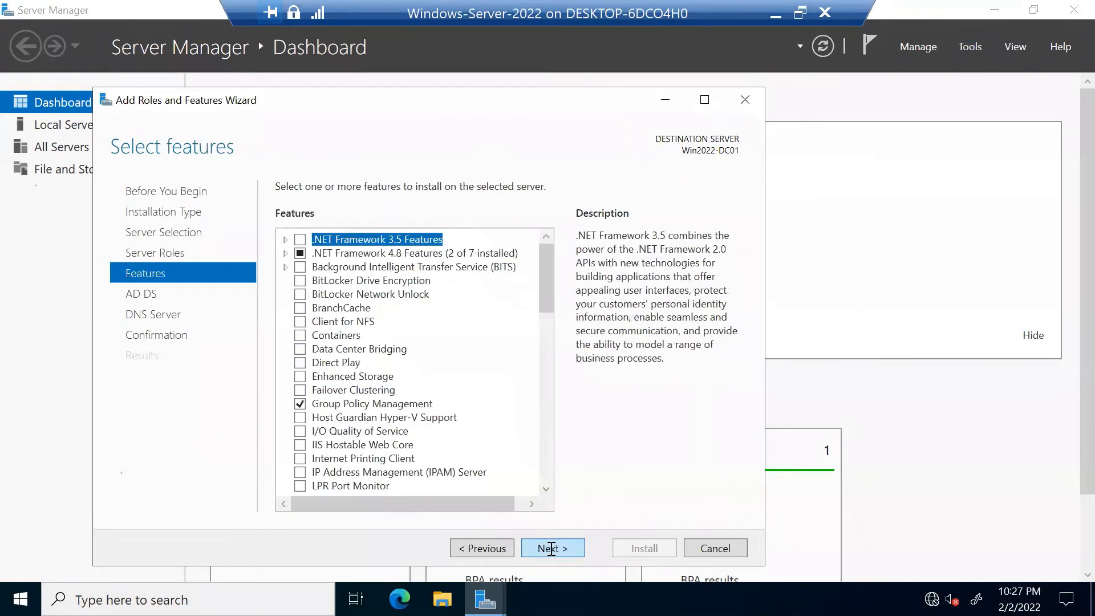
left_click(549, 548)
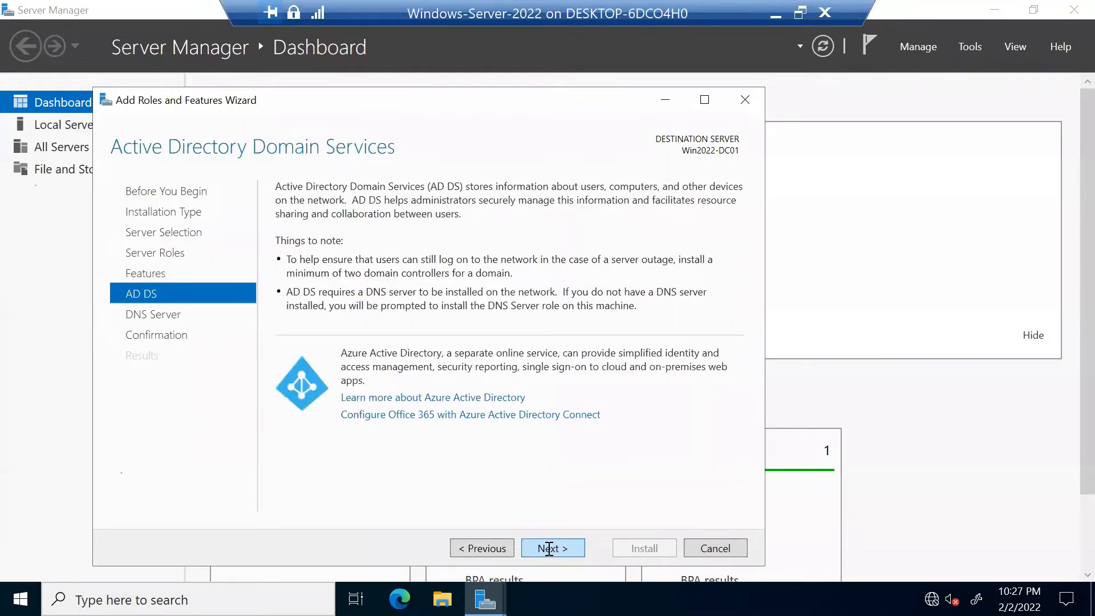
left_click(549, 549)
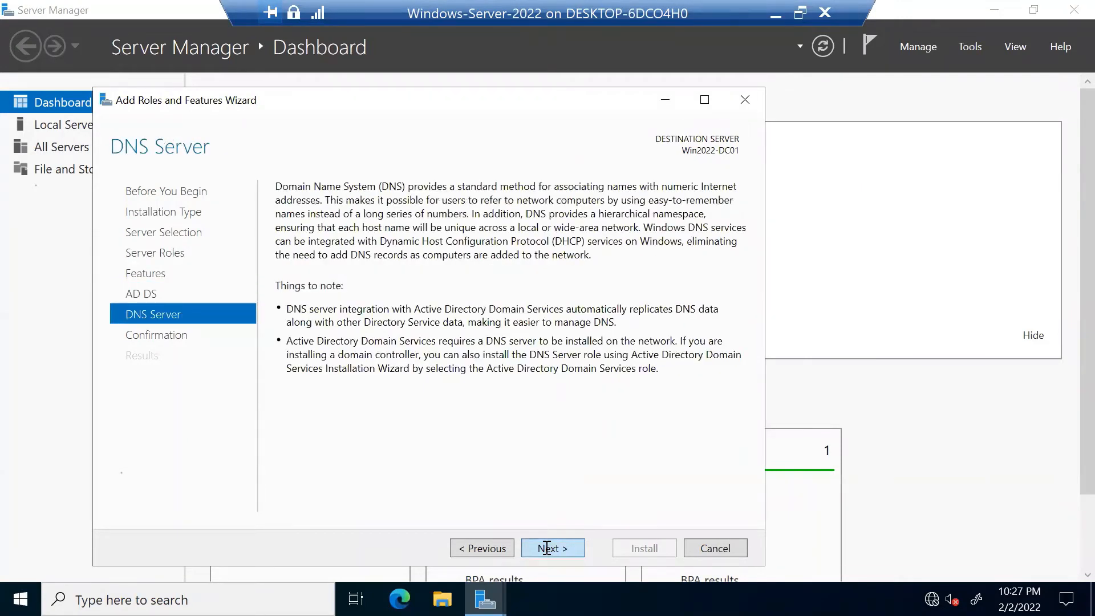
left_click(552, 548)
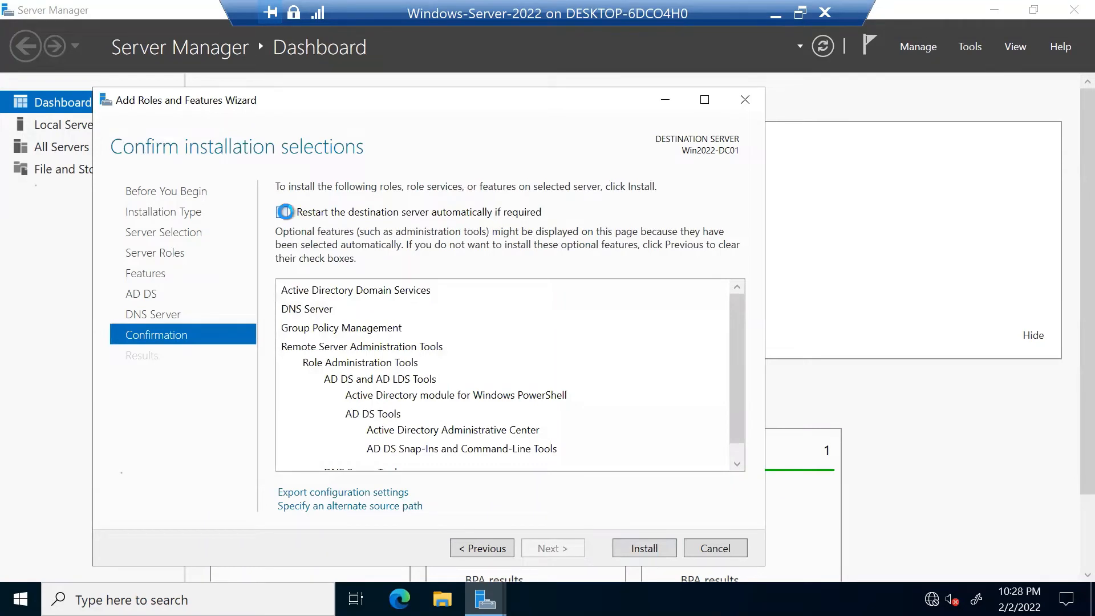
left_click(282, 212)
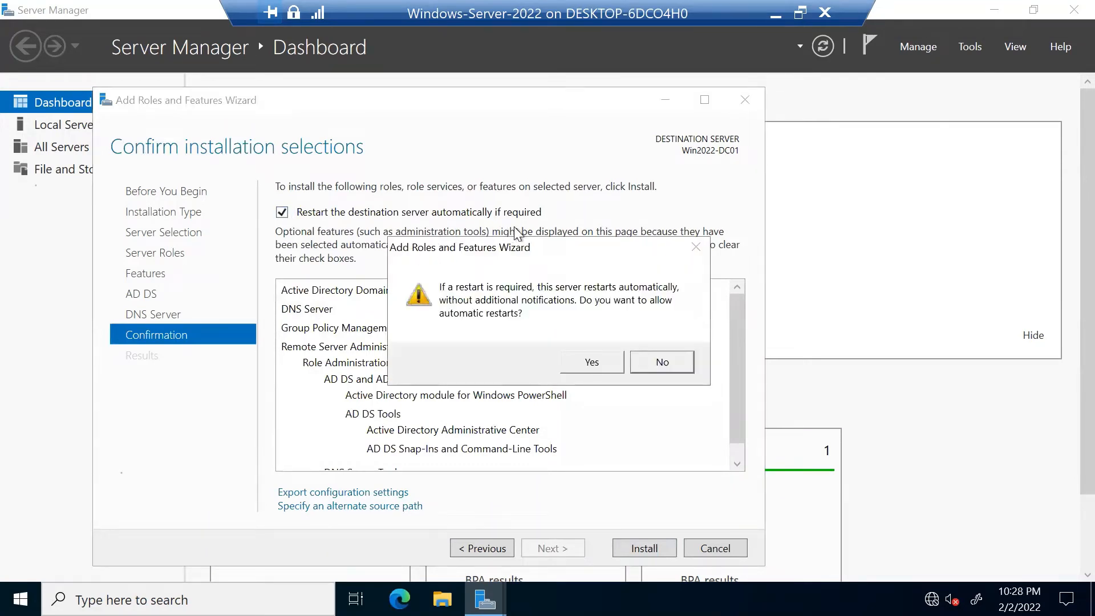
left_click(587, 361)
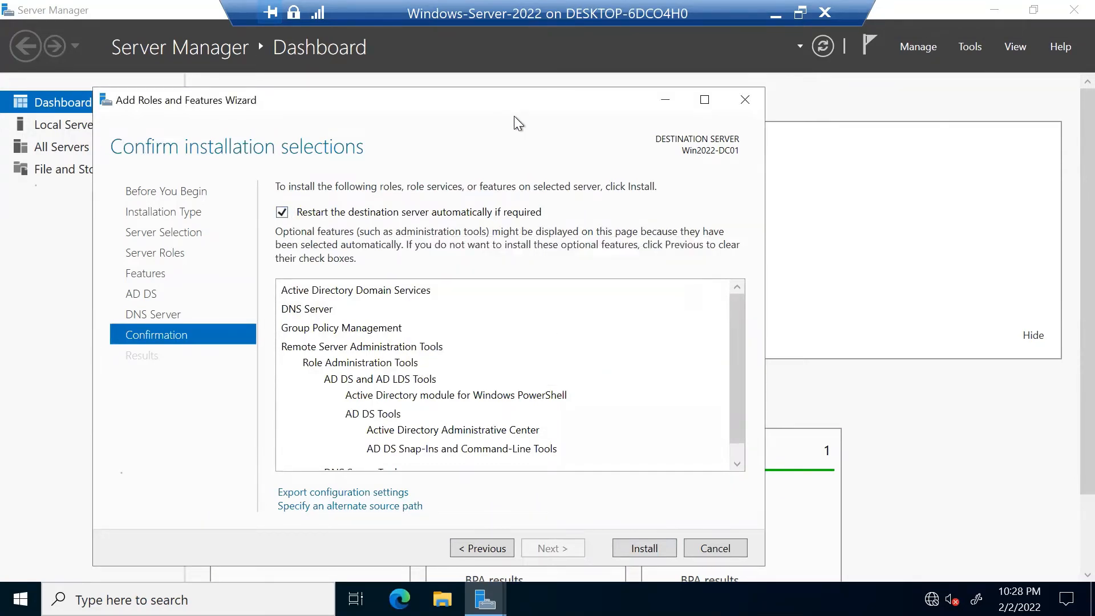
left_click(610, 506)
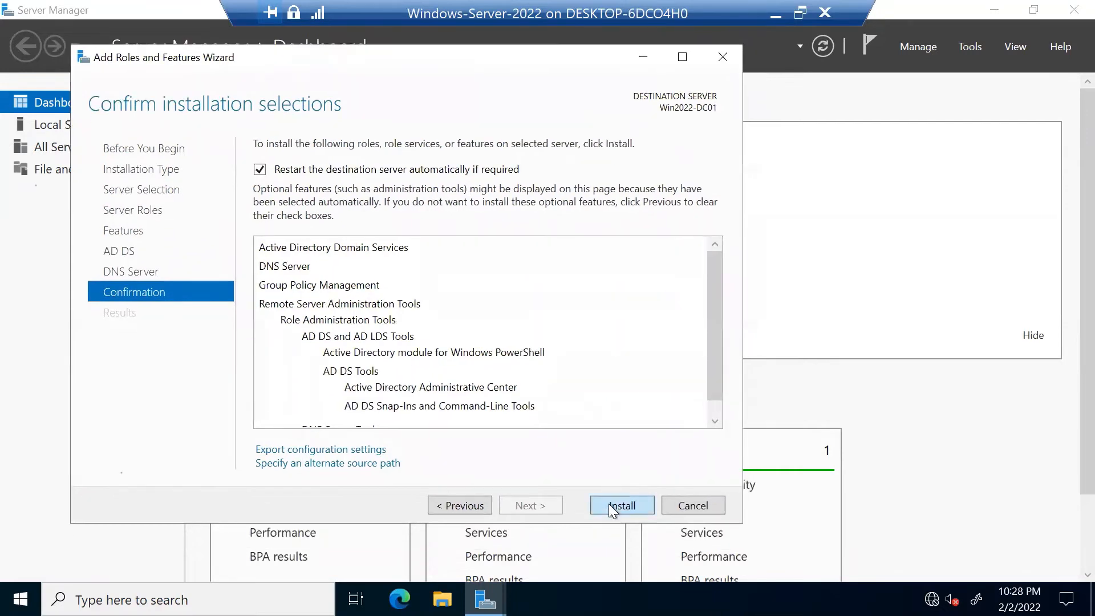
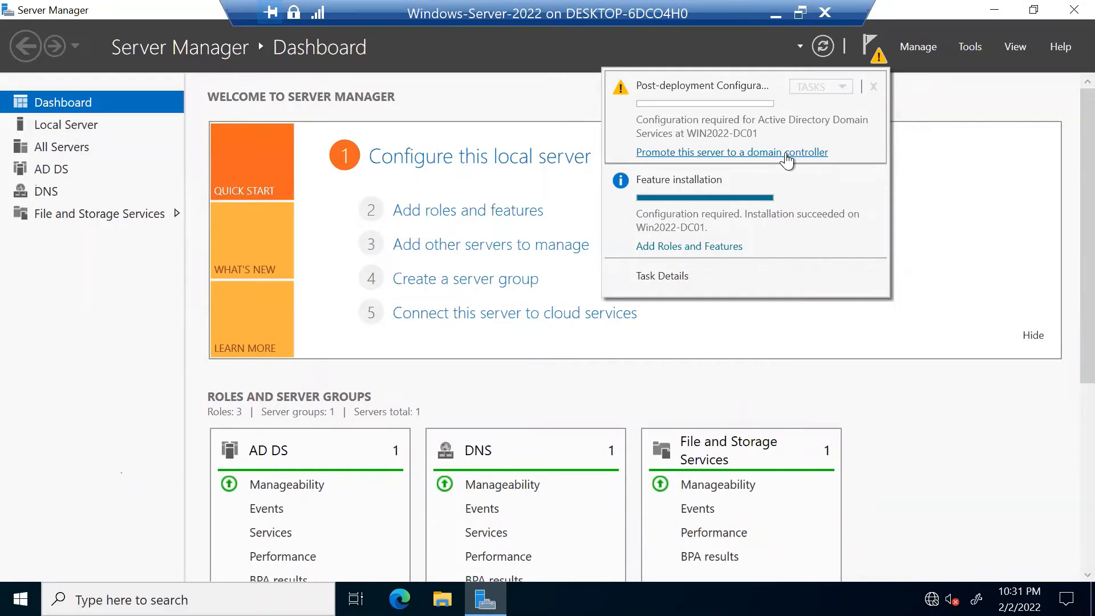
Start promoting this server to a domain controller and choose to add a new forest.
left_click(786, 153)
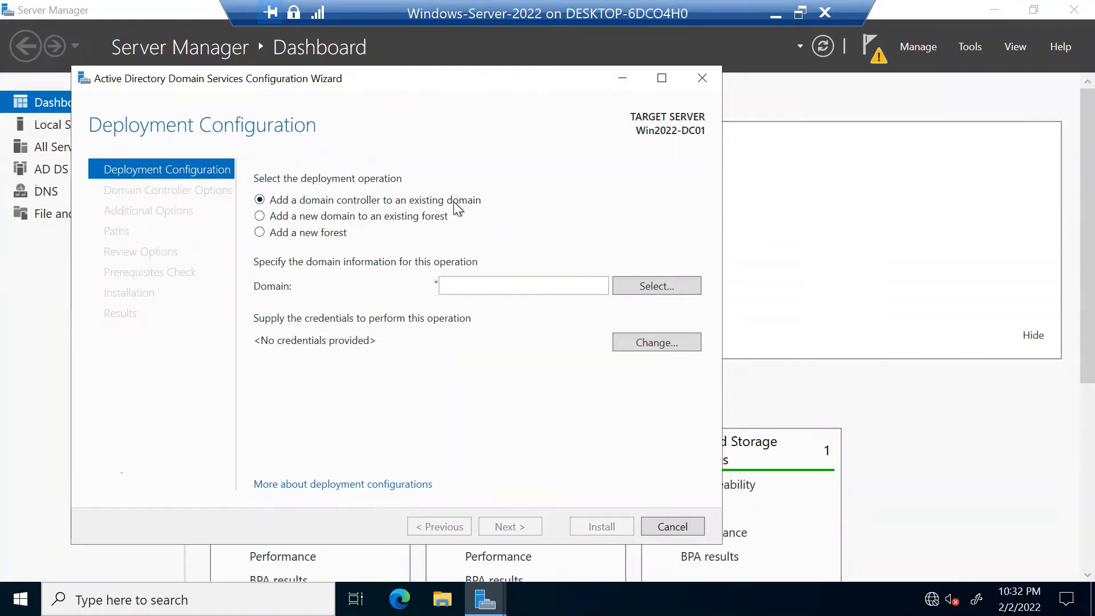
left_click(372, 216)
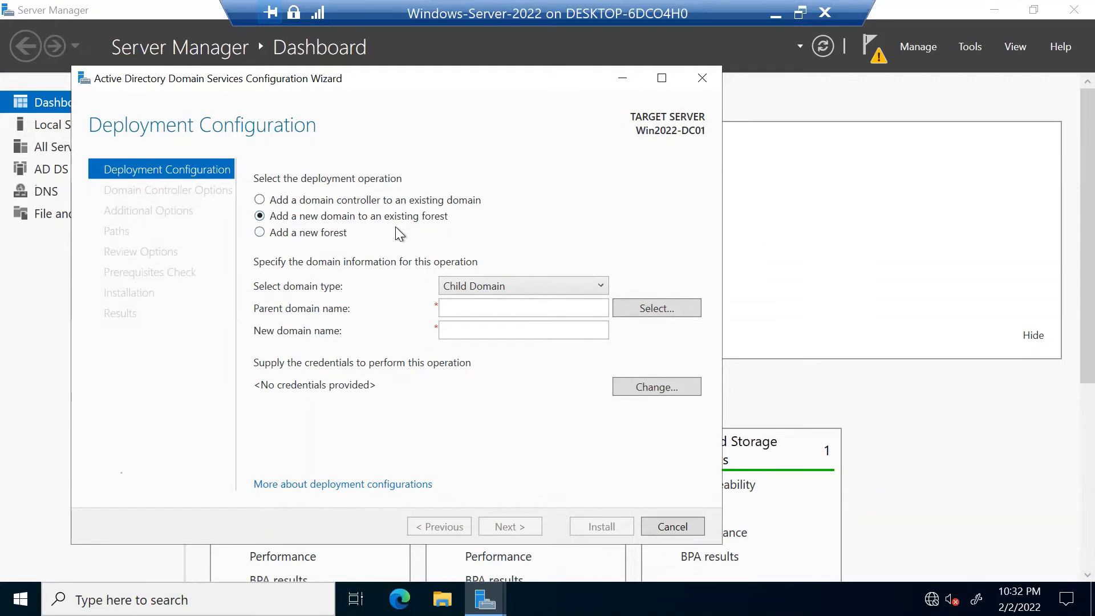
left_click(311, 233)
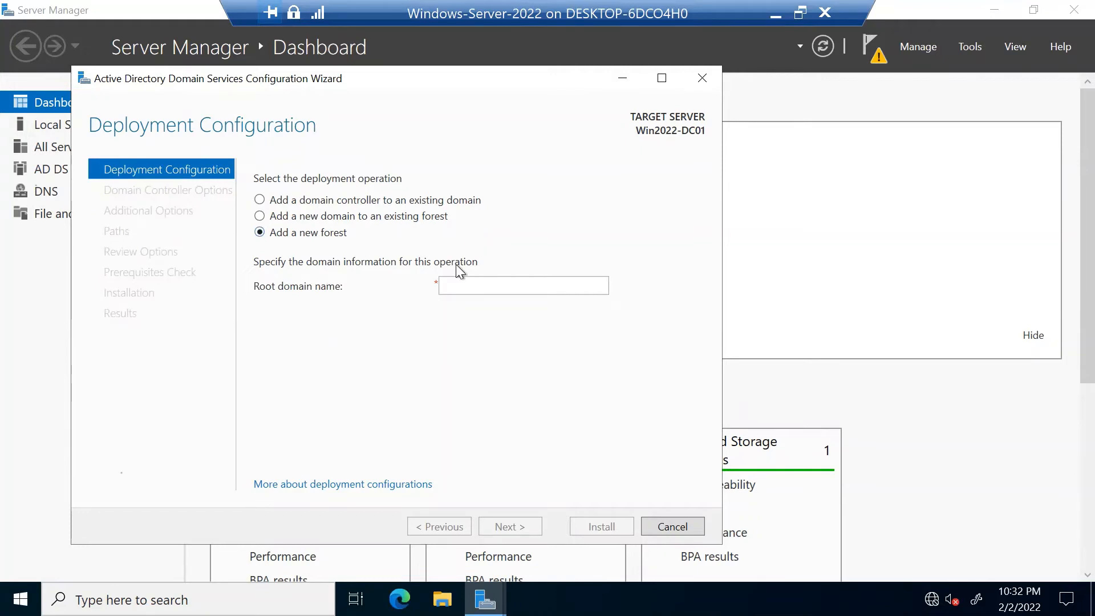
left_click(462, 291)
type("IT")
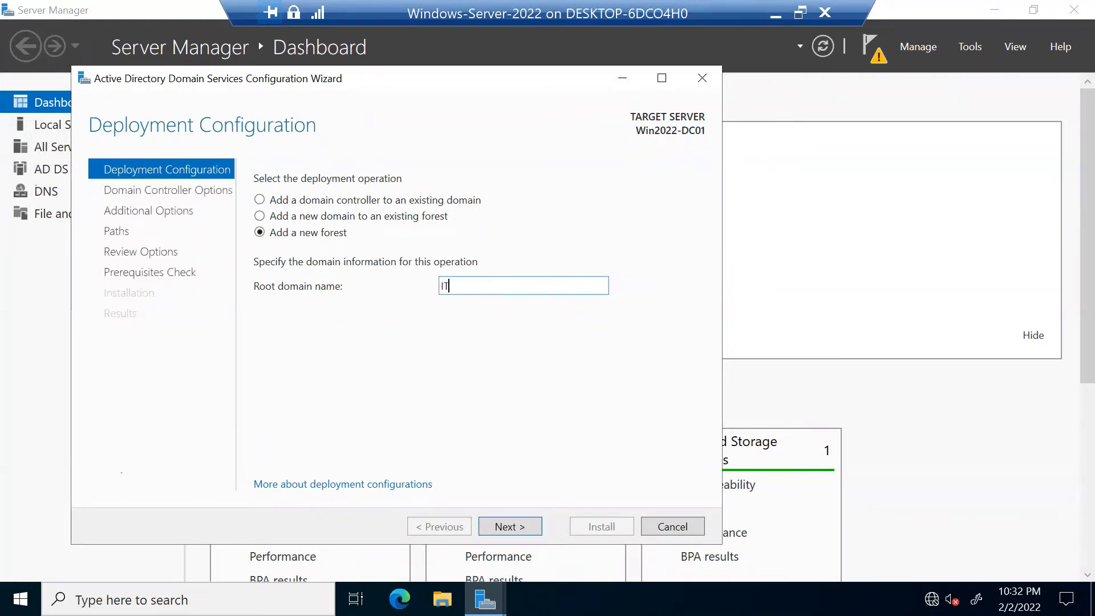
type("TRainings")
key("BackSpace")
key("BackSpace")
key("BackSpace")
key("BackSpace")
key("BackSpace")
key("BackSpace")
key("BackSpace")
key("BackSpace")
key("BackSpace")
key("BackSpace")
key("BackSpace")
Set the new forest's root domain name to FreeITTrainings.com.
type("FreeITTrainings.com")
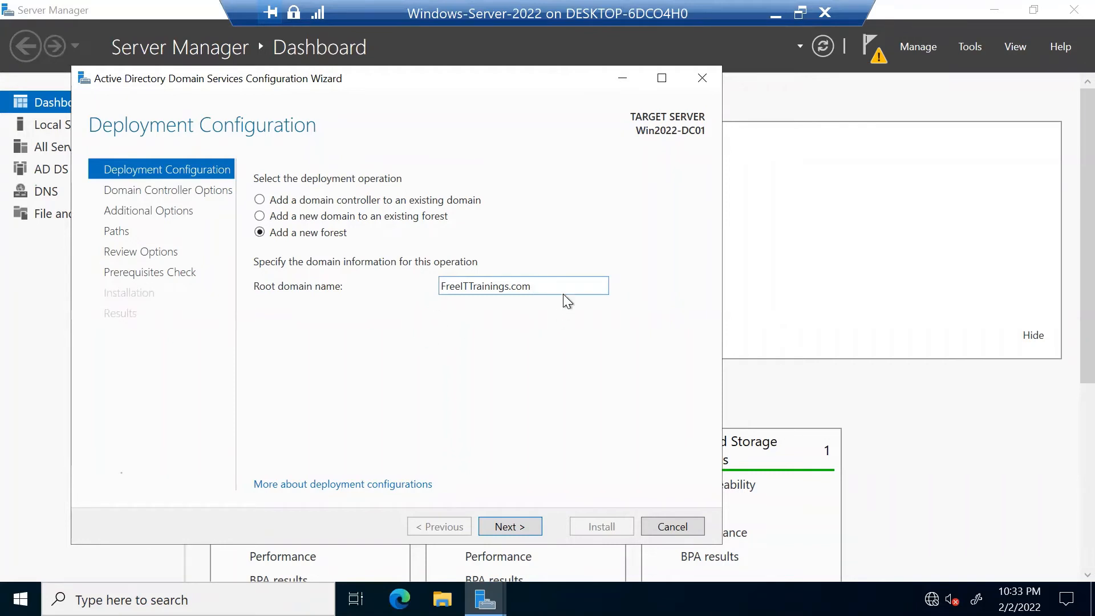
left_click_drag(531, 286, 396, 289)
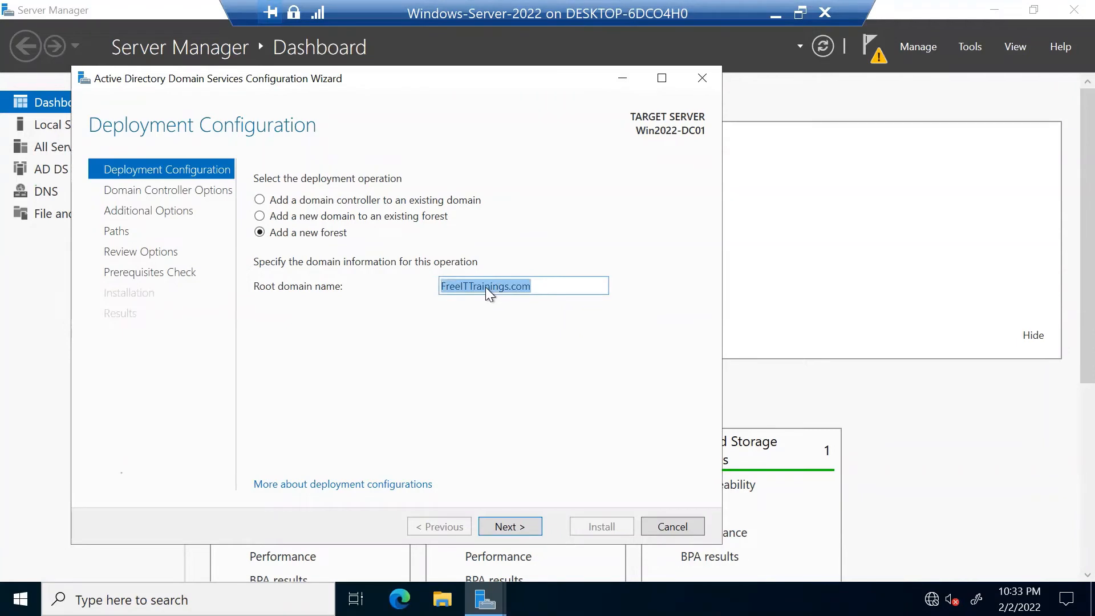
Continue to the domain controller options and examine the selectable forest and domain functional levels.
left_click(509, 526)
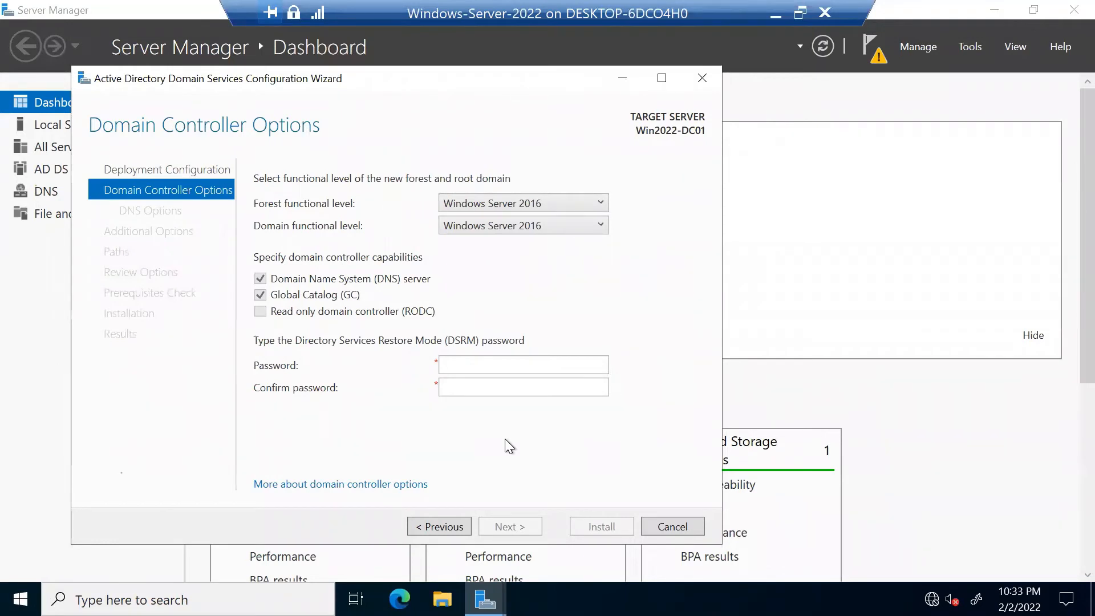
left_click(583, 210)
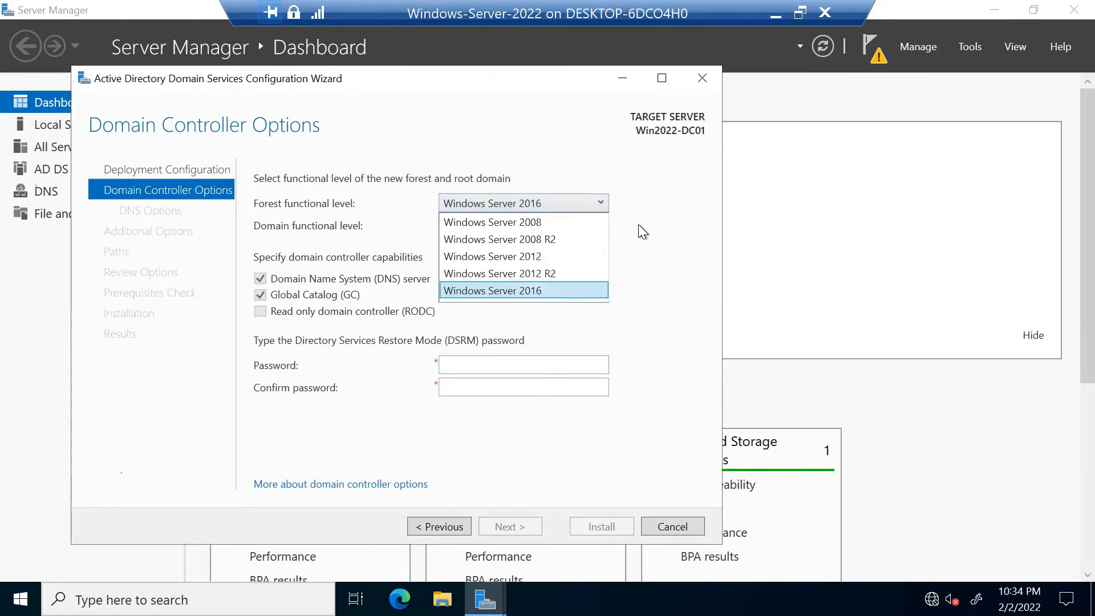
left_click(644, 252)
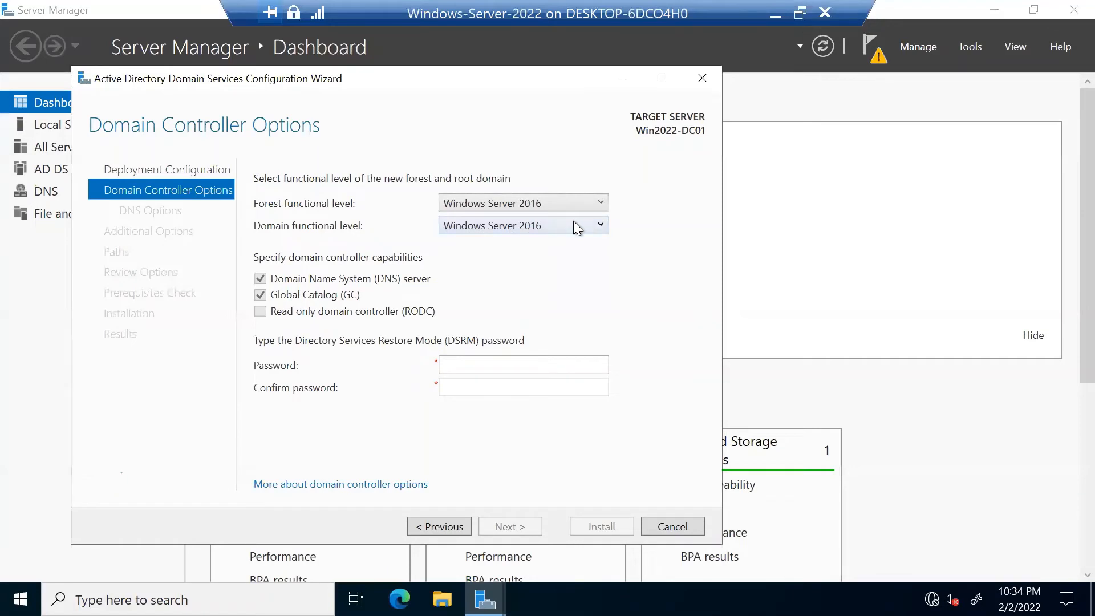
left_click(568, 207)
left_click(569, 207)
left_click(572, 207)
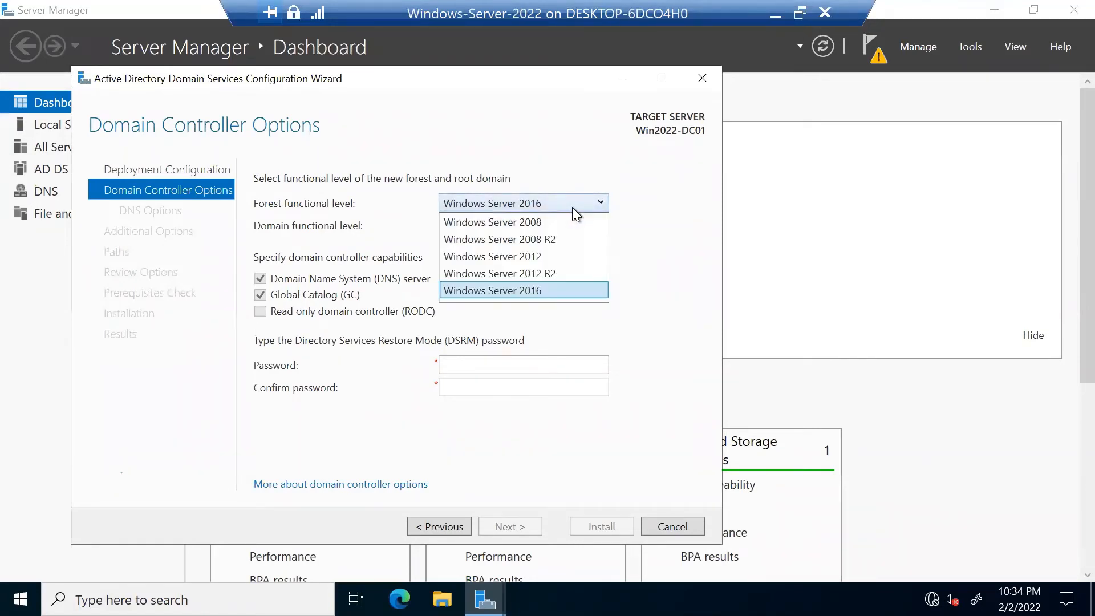
left_click(573, 207)
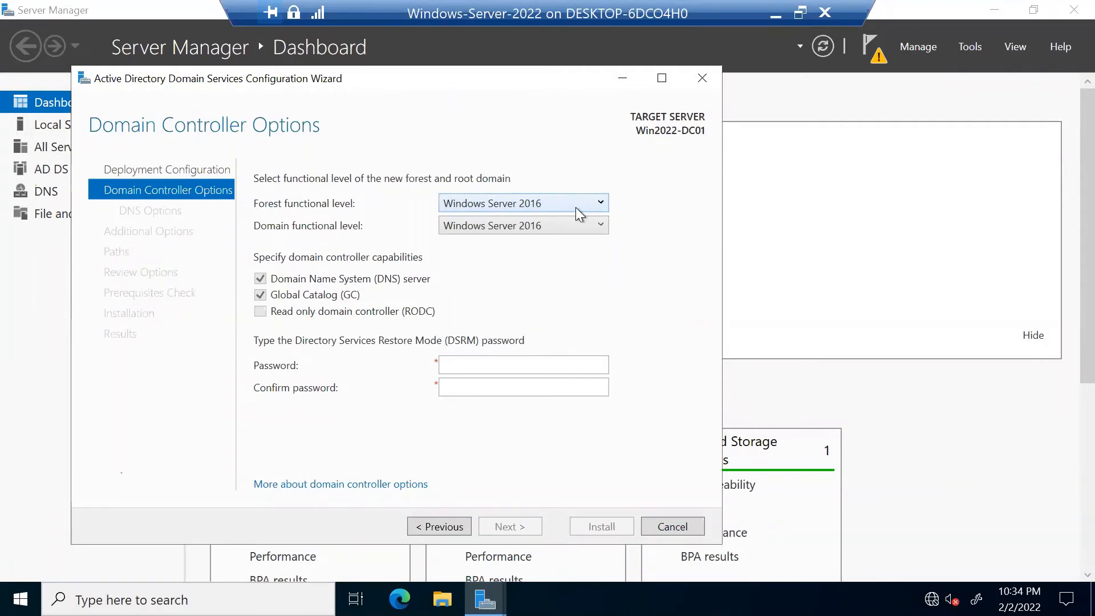
left_click(577, 207)
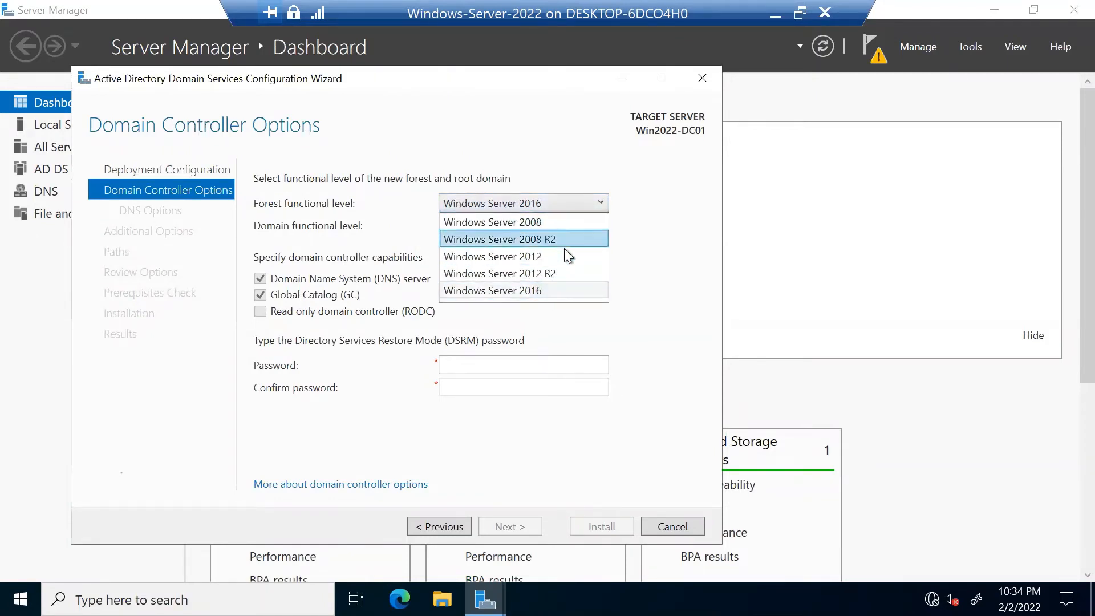
left_click(635, 252)
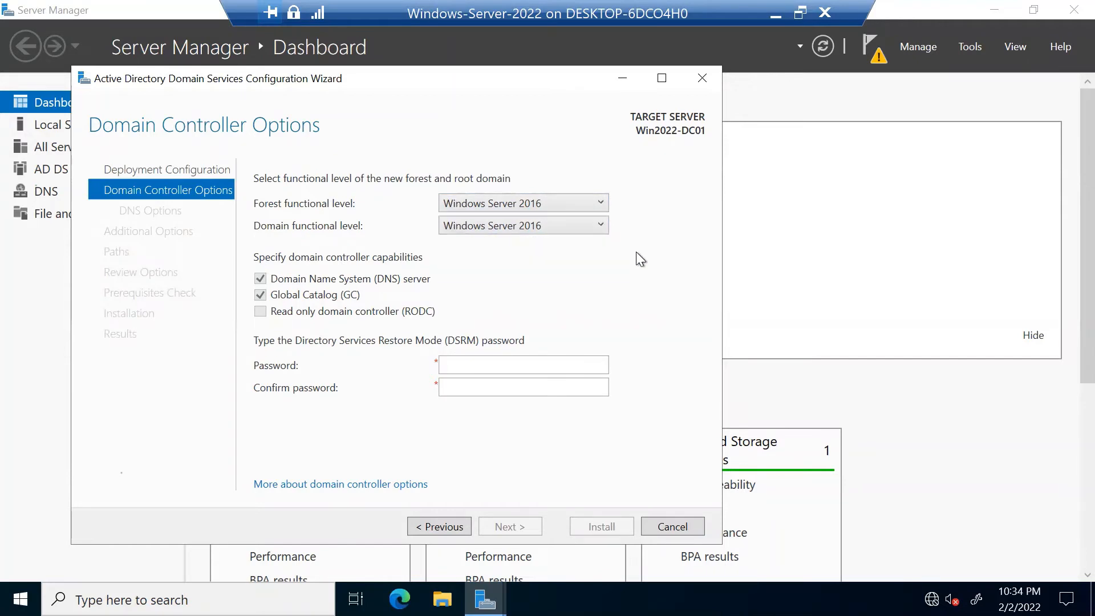
left_click(550, 206)
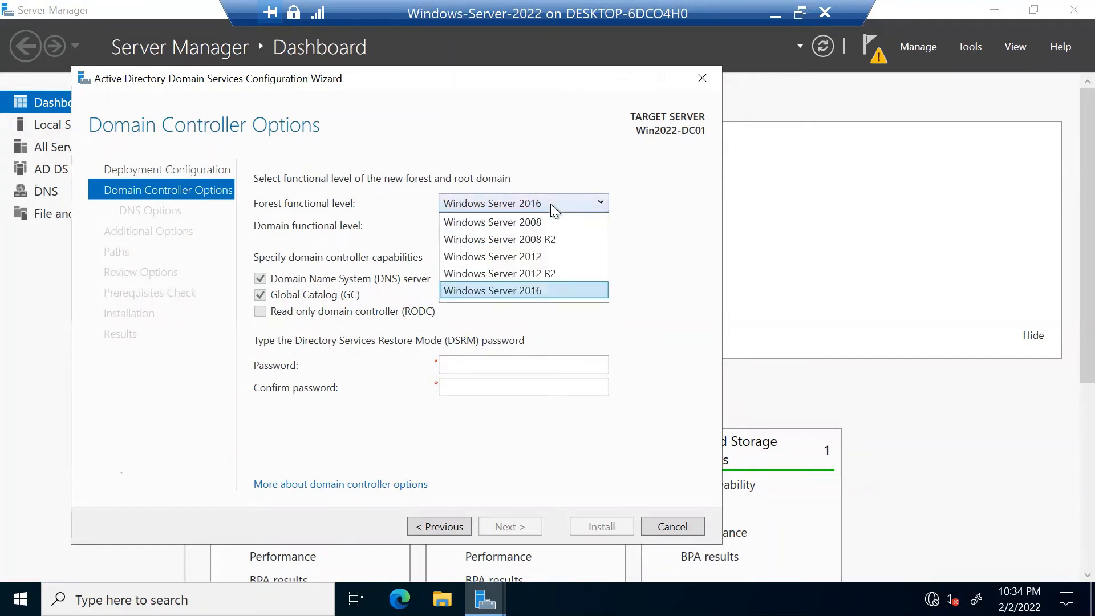
left_click(551, 206)
left_click(563, 225)
left_click(563, 225)
left_click(549, 204)
left_click(549, 204)
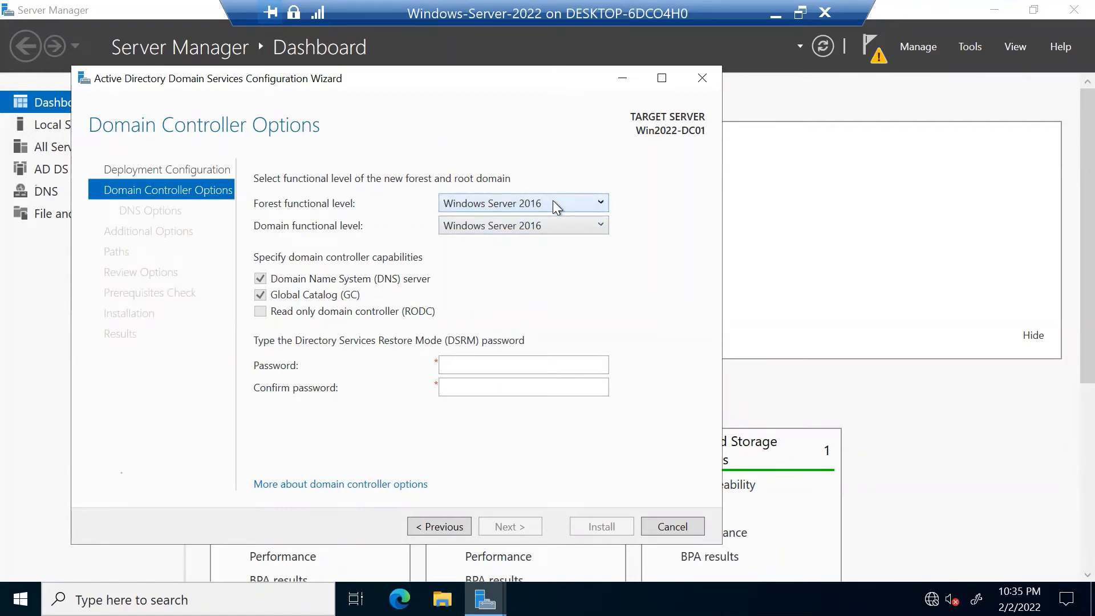
Try Windows Server 2008 as the forest functional level and check which domain functional levels it allows.
left_click(553, 203)
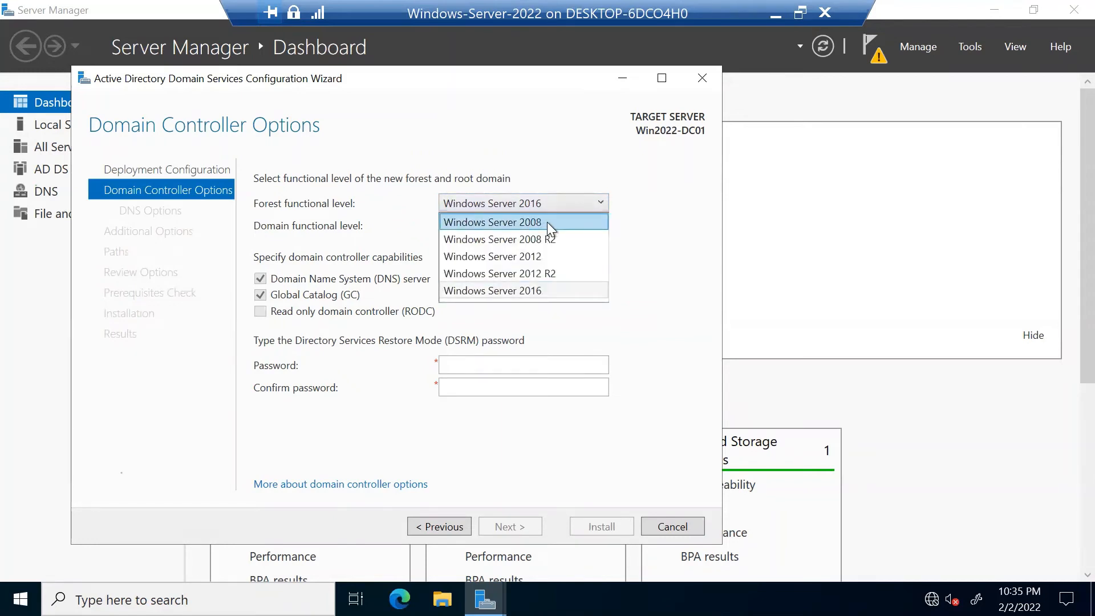
left_click(546, 222)
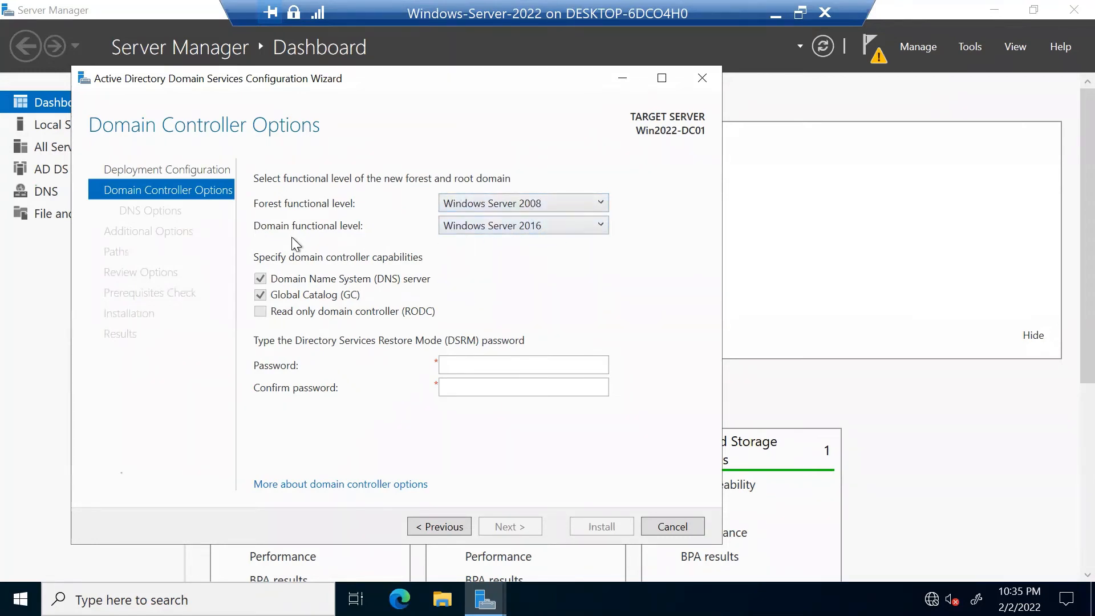
left_click(597, 228)
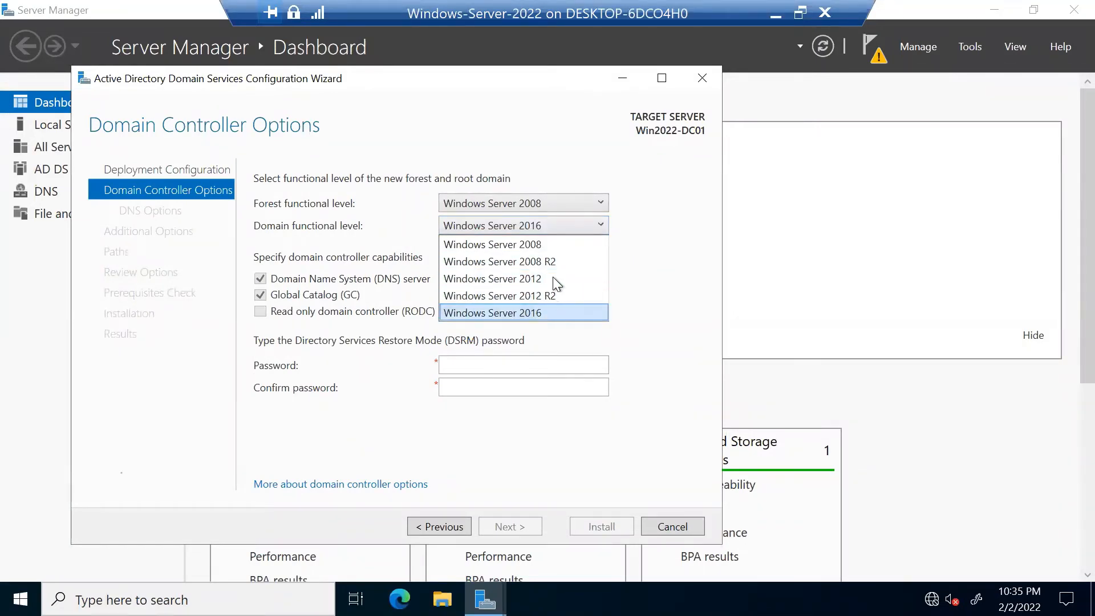
left_click(580, 206)
Set both the forest functional level and the domain functional level to Windows Server 2012 R2.
left_click(580, 207)
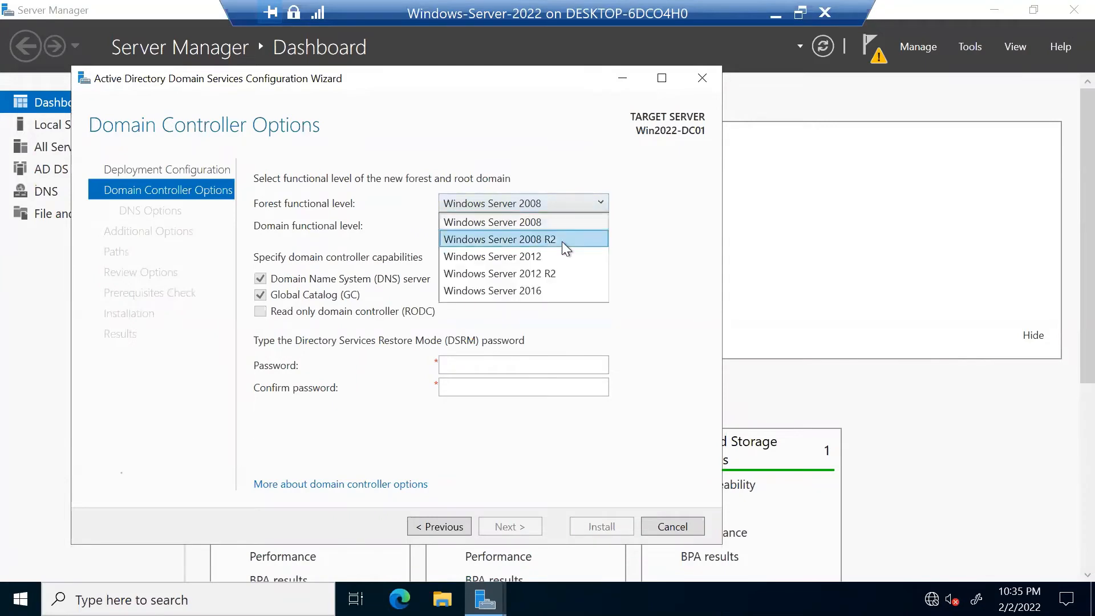
left_click(563, 269)
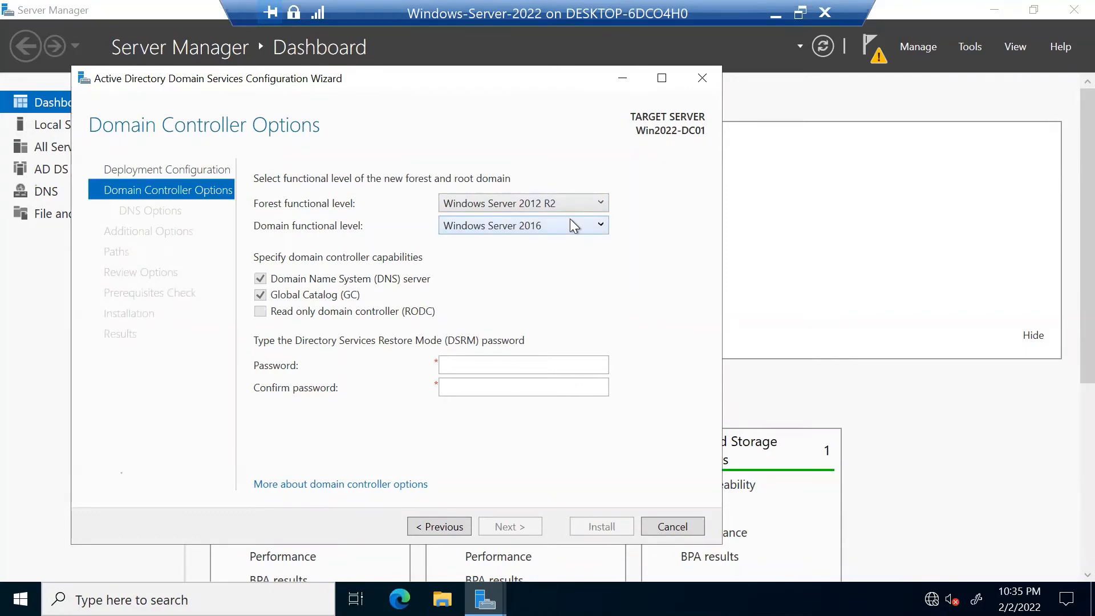
left_click(567, 223)
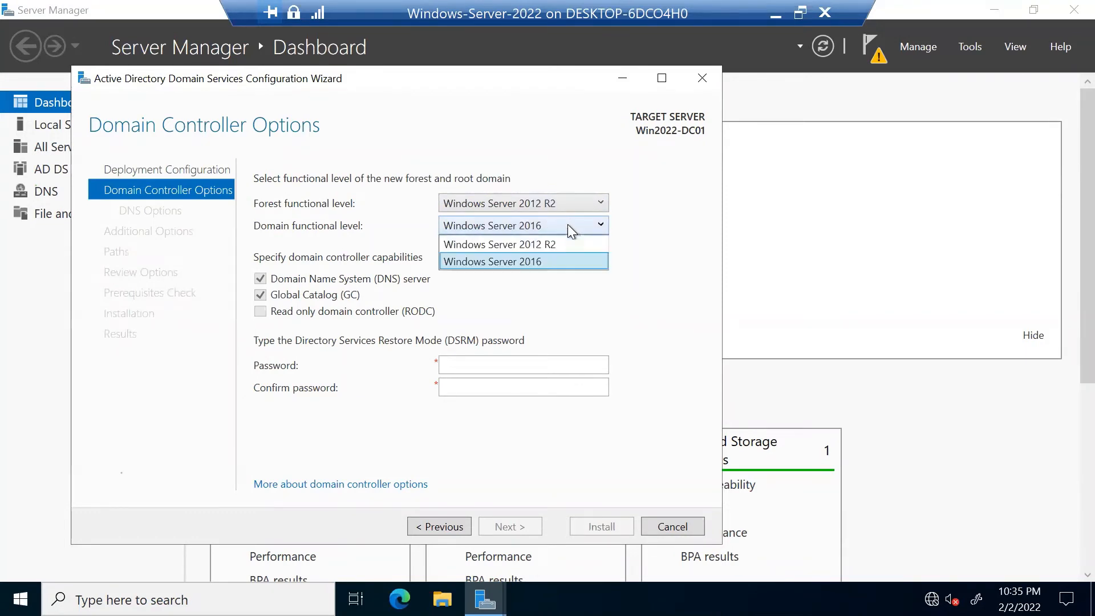
left_click(535, 245)
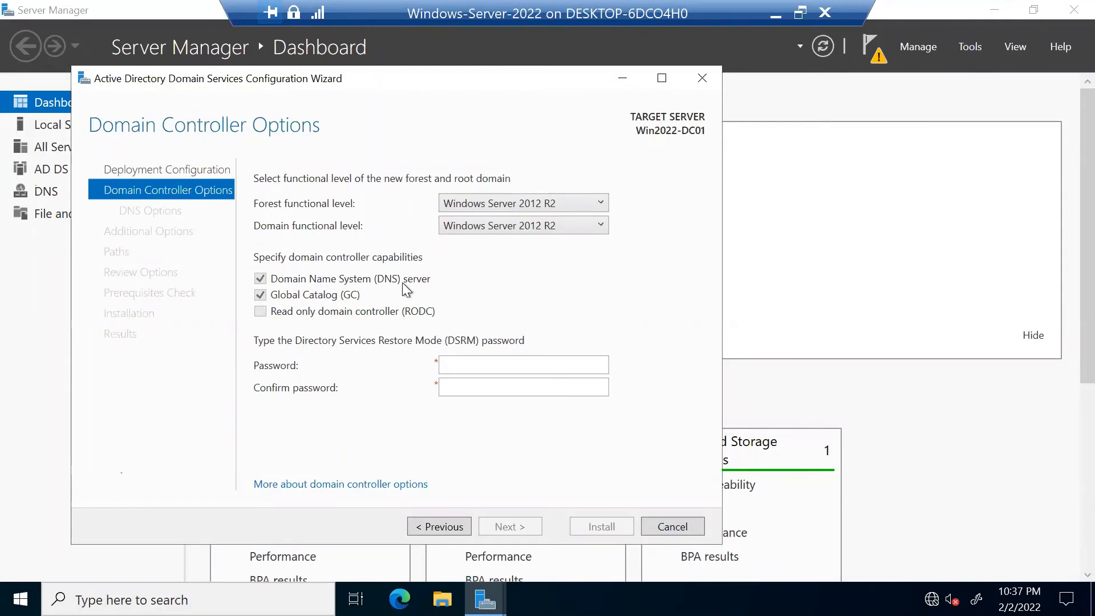
Enter and confirm a Directory Services Restore Mode (DSRM) password and clear the confirmation entry.
left_click(457, 362)
type("•••••••")
key("Tab")
type("•••••••")
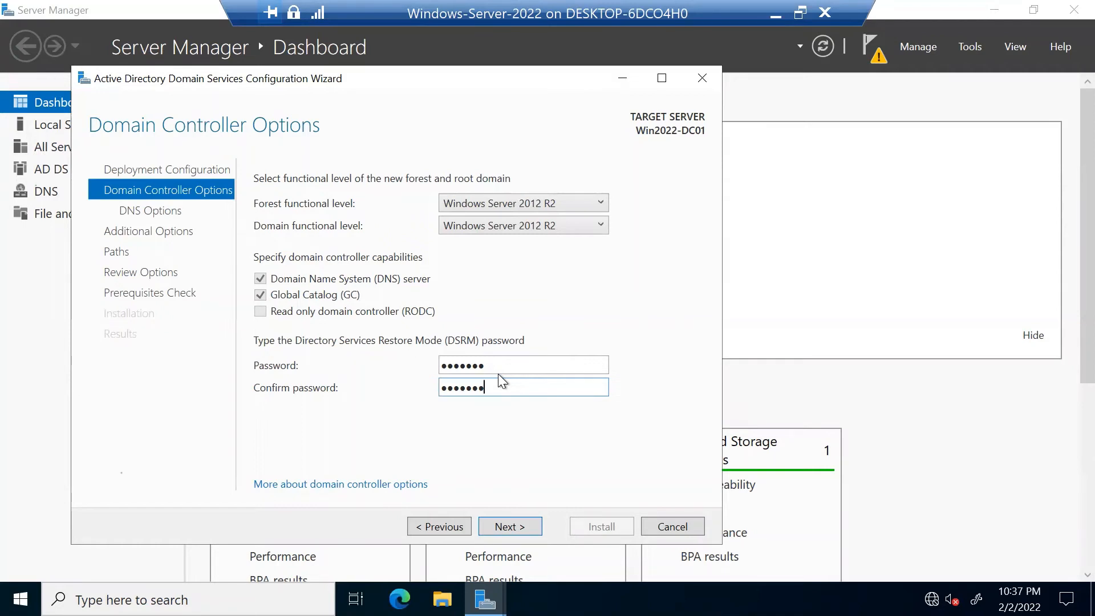
key("BackSpace")
key("BackSpace")
key("BackSpace")
key("BackSpace")
key("BackSpace")
key("BackSpace")
key("BackSpace")
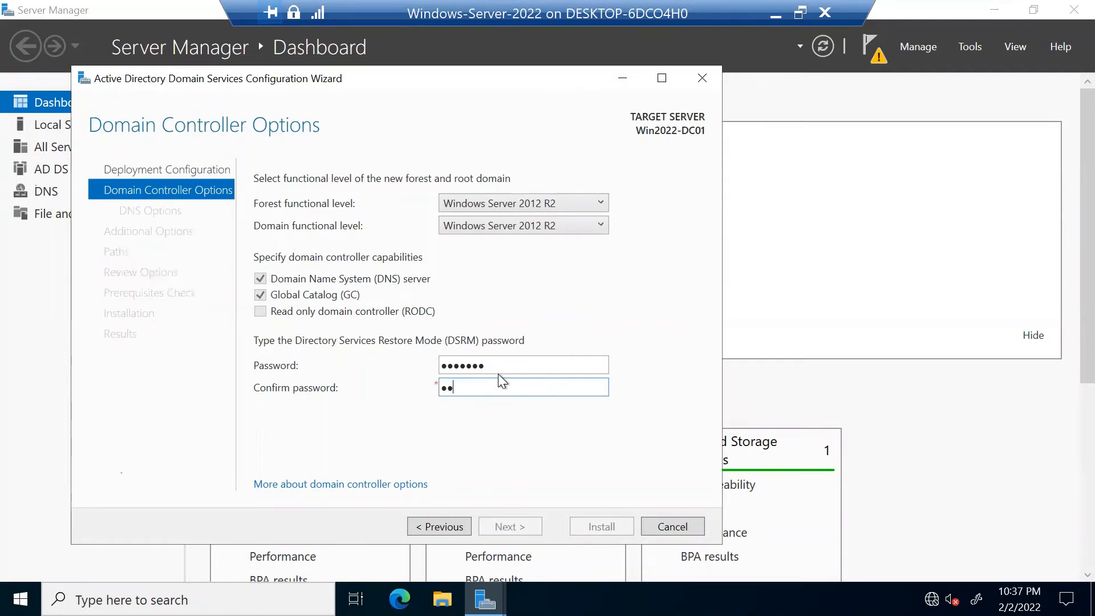
Replace the Directory Services Restore Mode (DSRM) password, confirm it, and continue to the DNS options.
left_click_drag(489, 366, 416, 364)
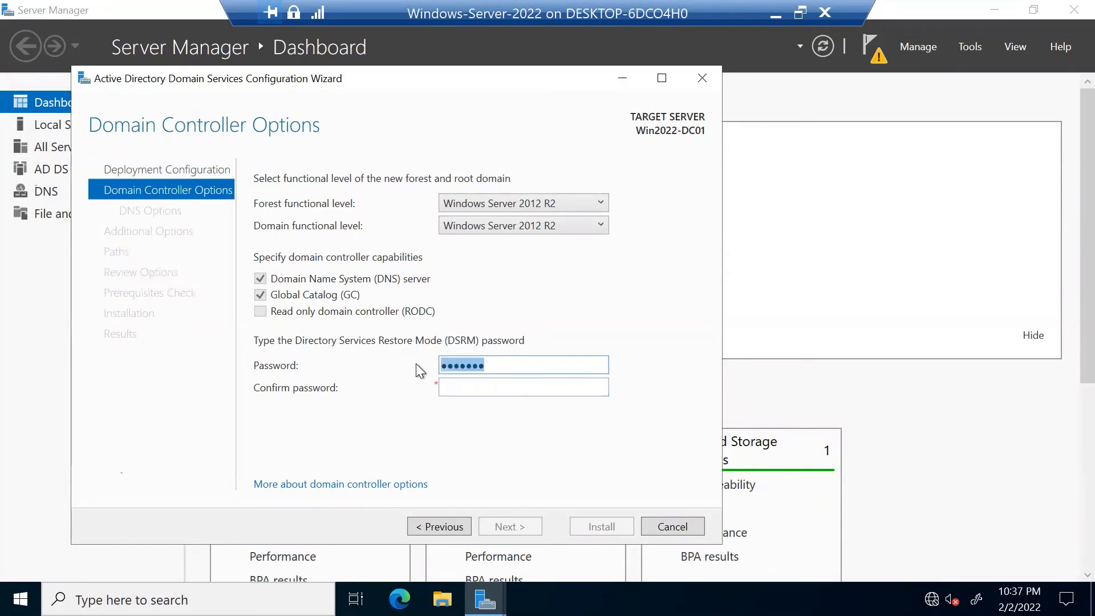
type("•••••••")
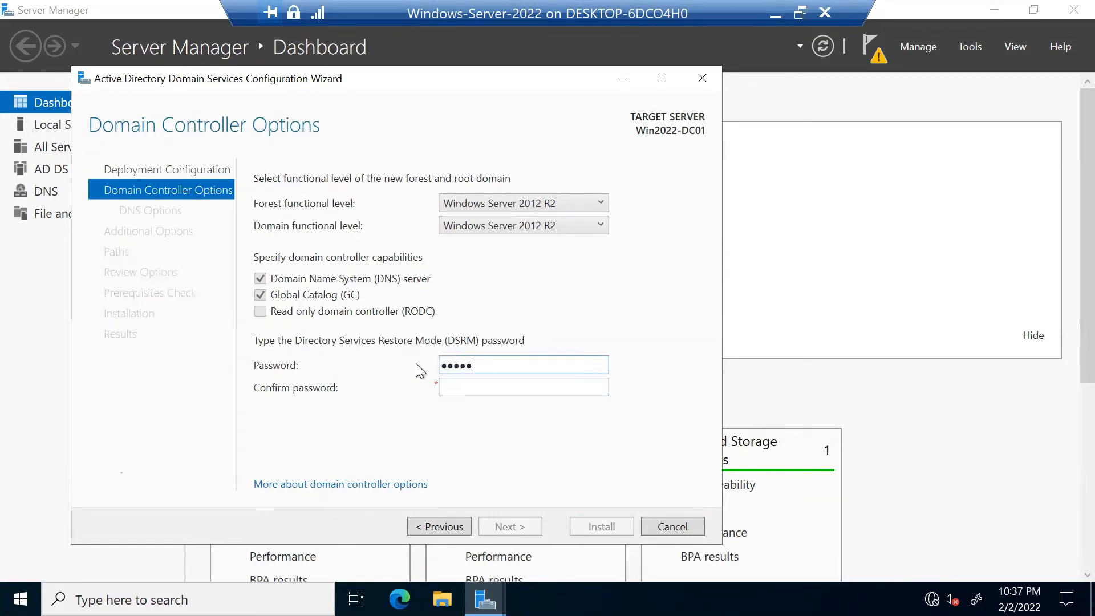
key("Tab")
type("••••••")
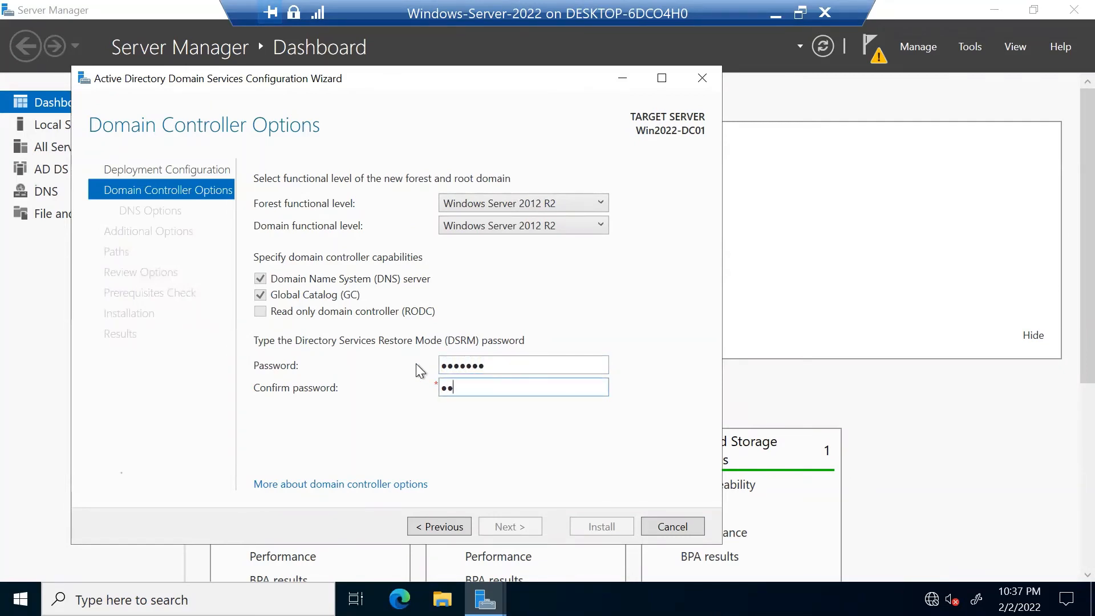
type("•")
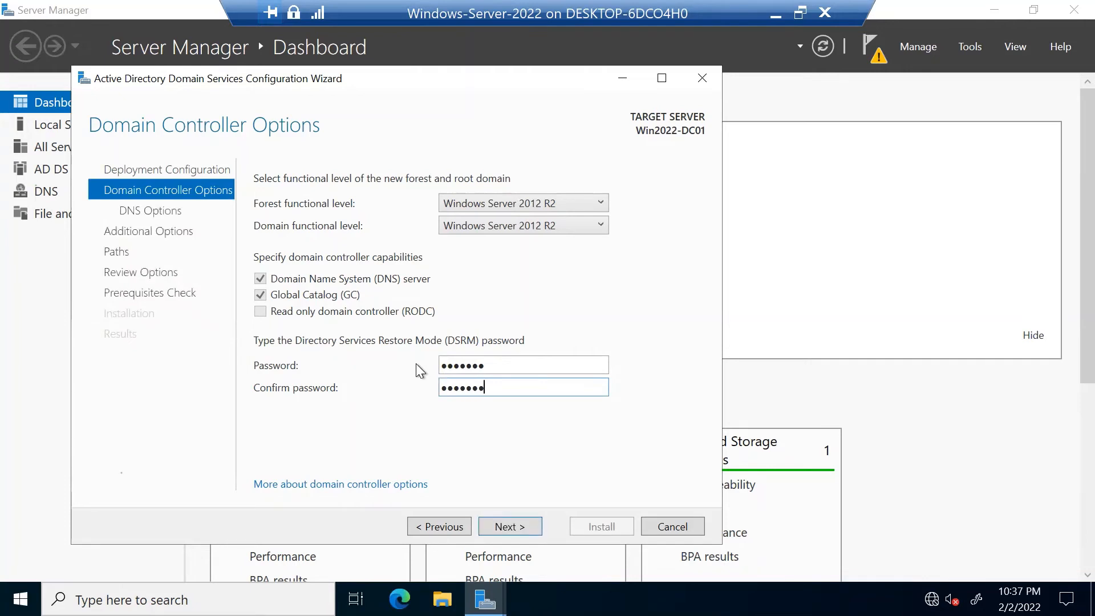
left_click(504, 525)
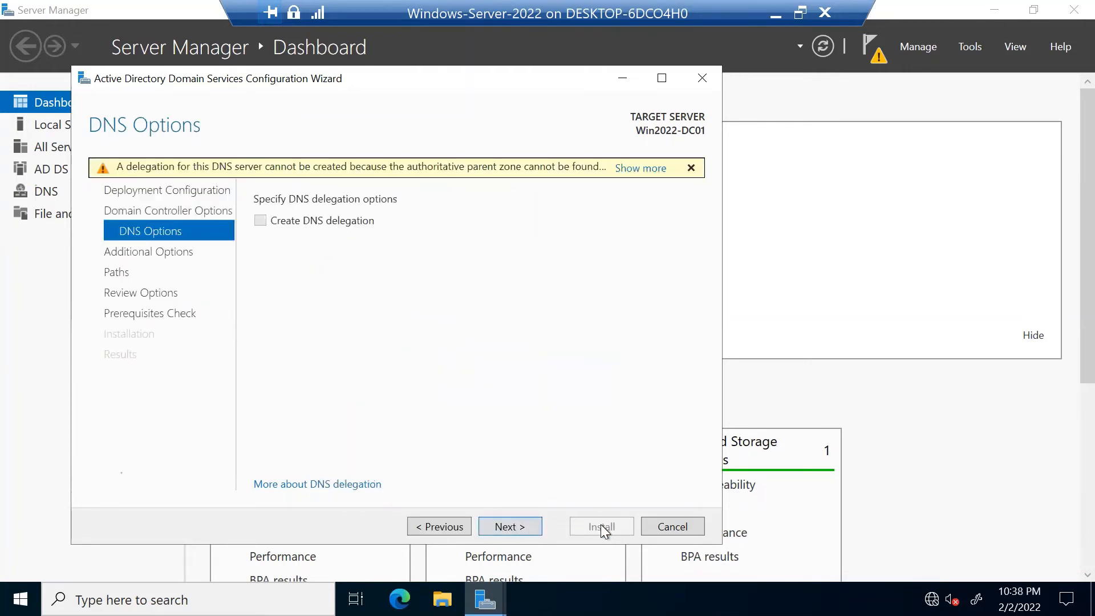
Read the full DNS delegation warning, dismiss it, and continue without creating a DNS delegation.
left_click(631, 166)
left_click(662, 389)
left_click(510, 527)
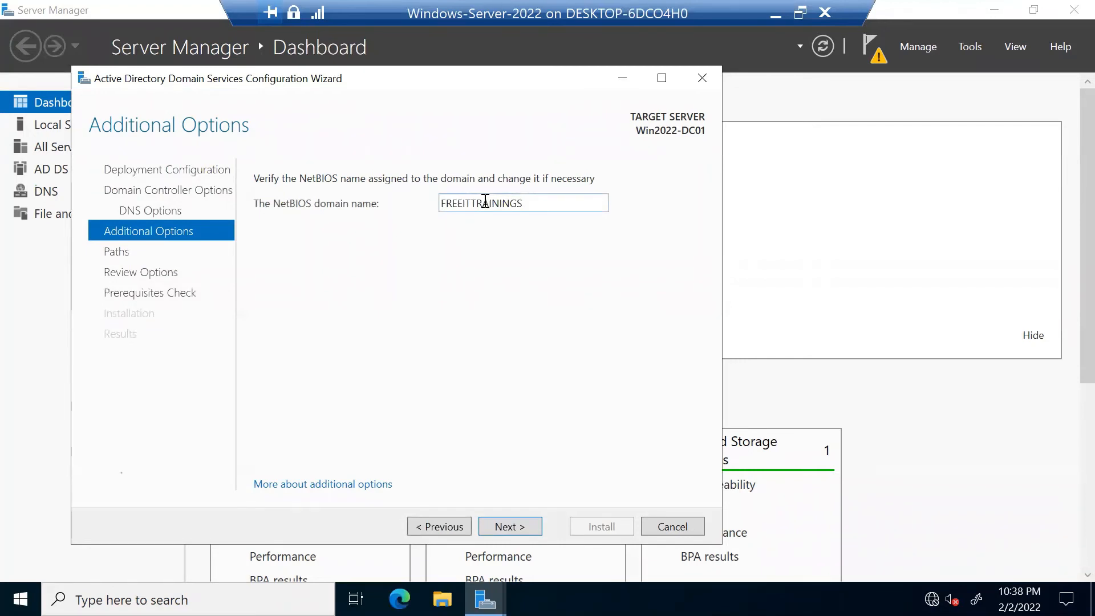
Accept the NetBIOS domain name FREEITTRAININGS and the default folders for the AD DS database, log files and SYSVOL.
double_click(543, 207)
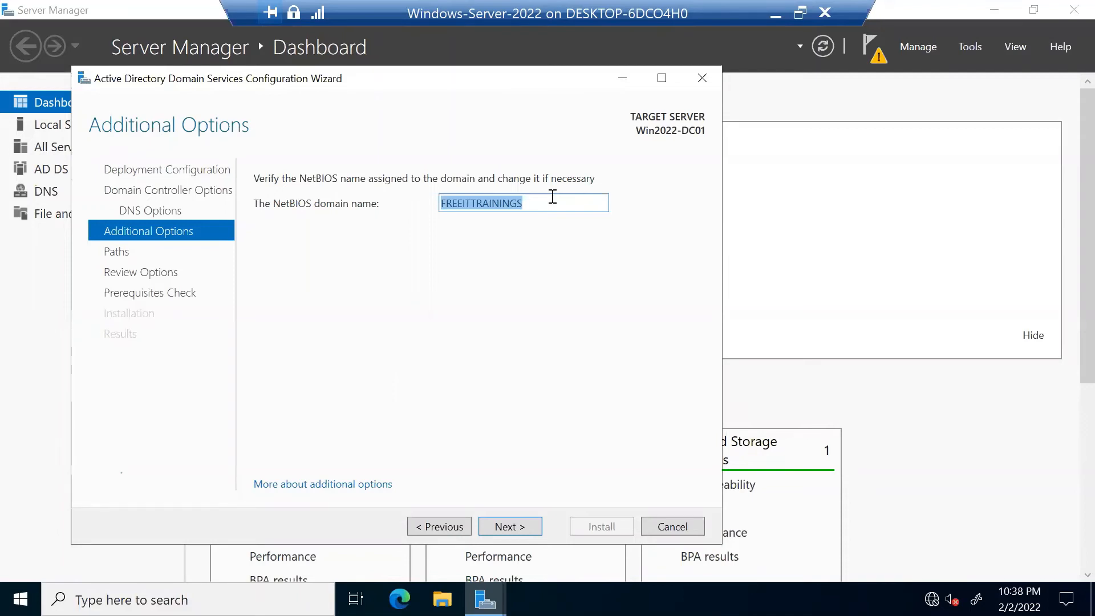
left_click(537, 204)
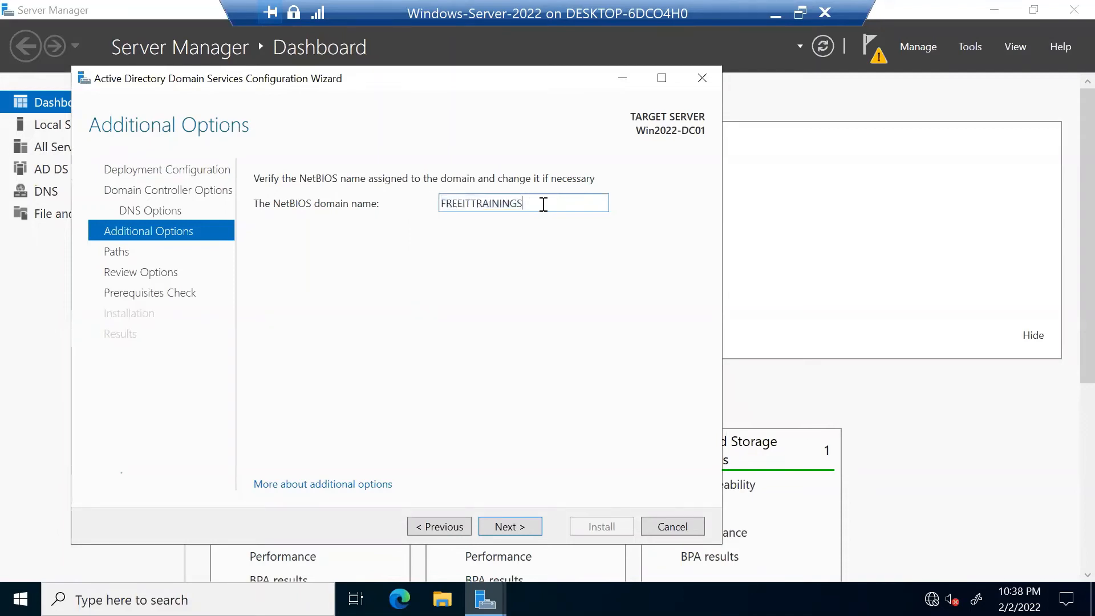
left_click_drag(552, 204, 402, 213)
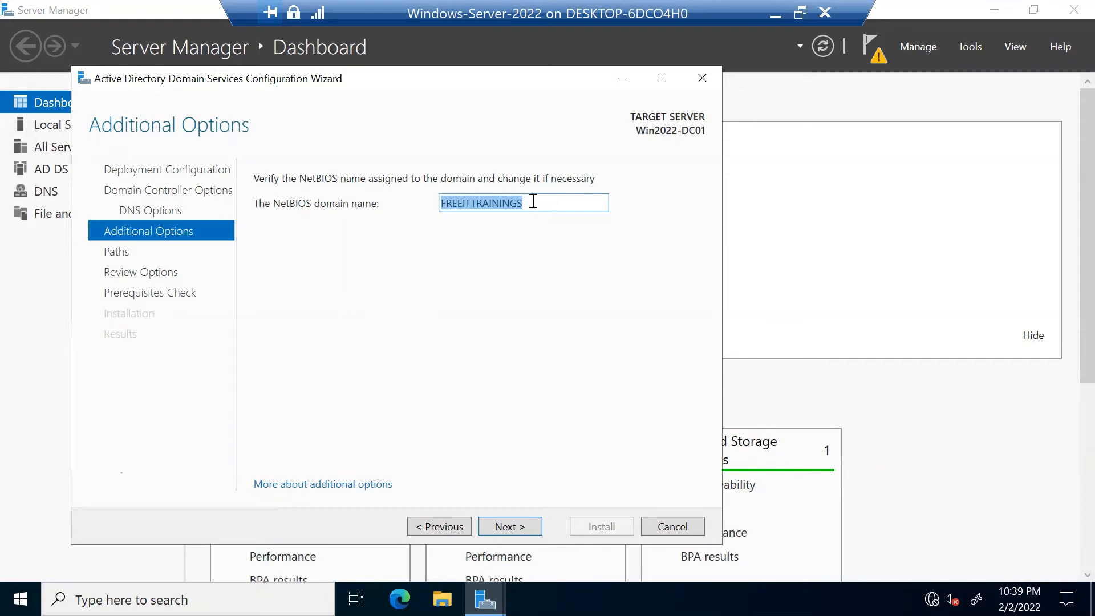
left_click(497, 522)
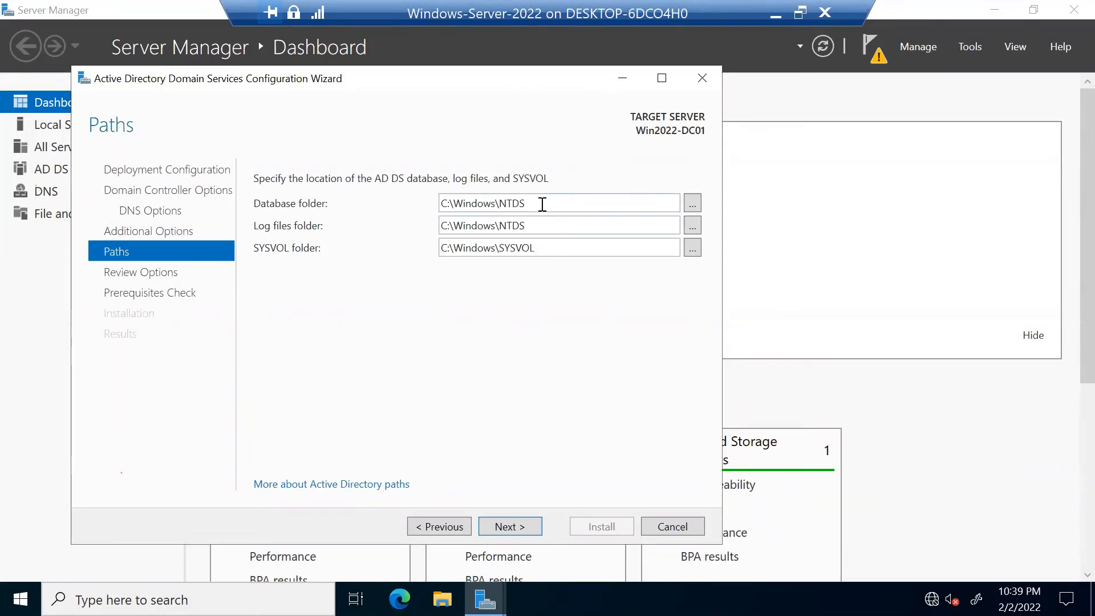
left_click_drag(543, 204, 445, 205)
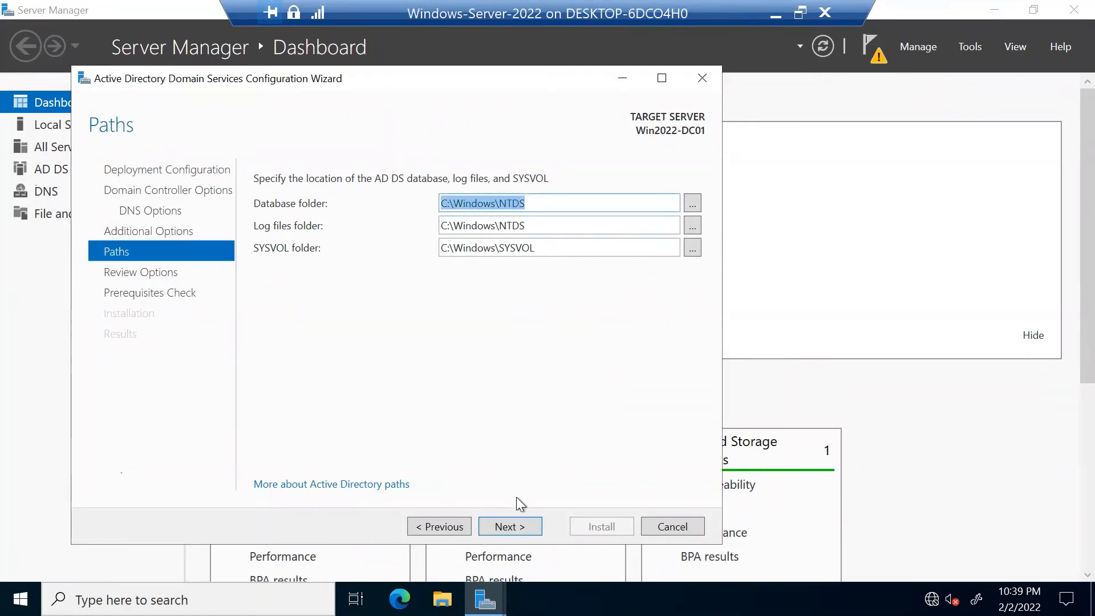
left_click(519, 528)
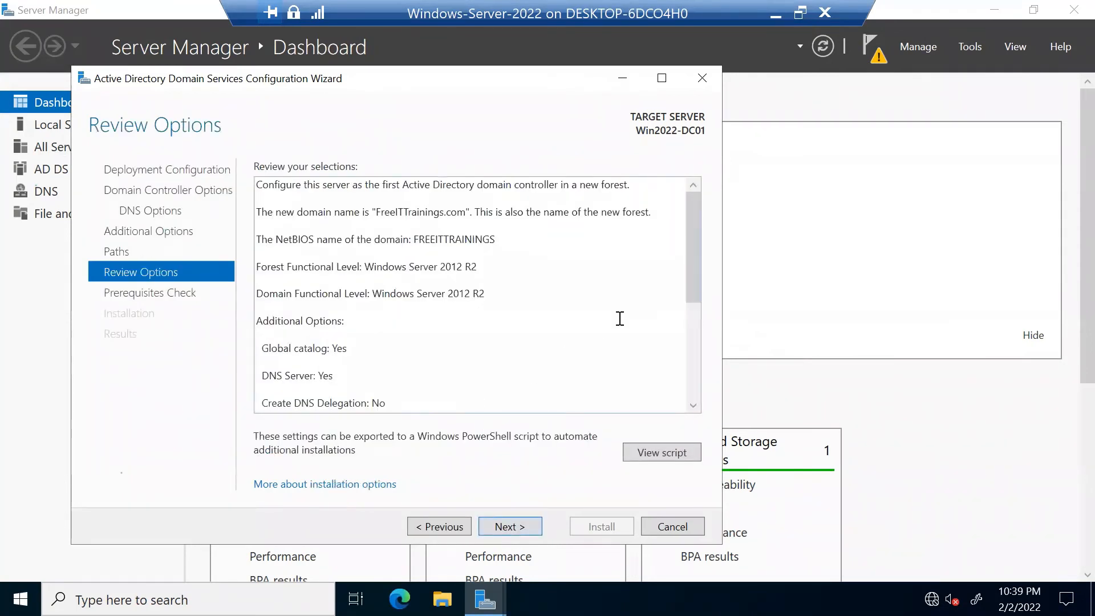
Review the summary of selections, checking the new forest, domain name, NetBIOS name and functional levels.
left_click_drag(689, 245, 687, 198)
key("ctrl+a")
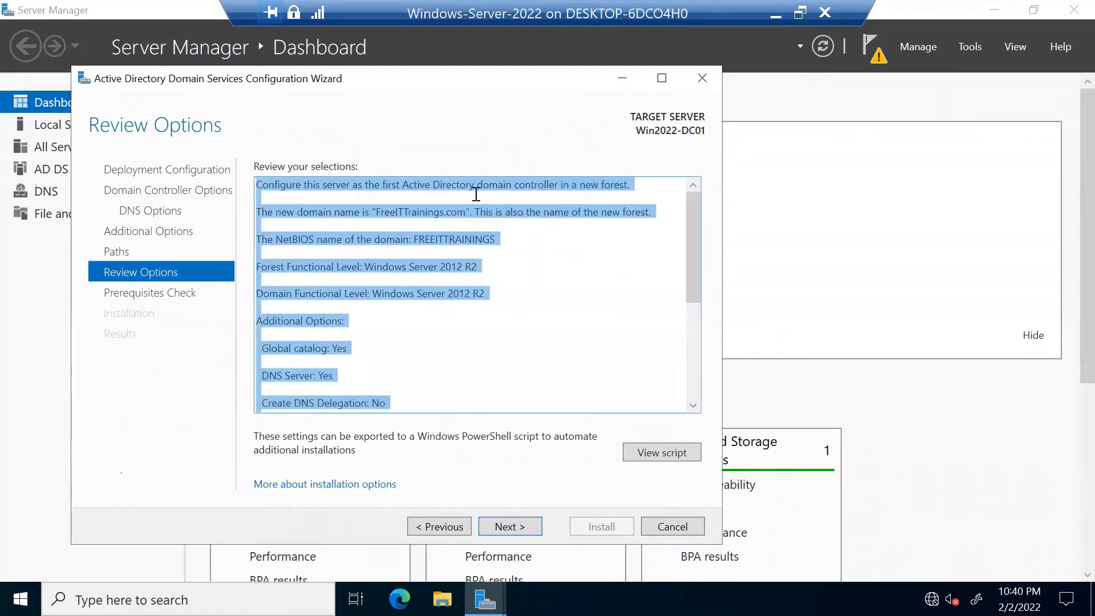
left_click(582, 192)
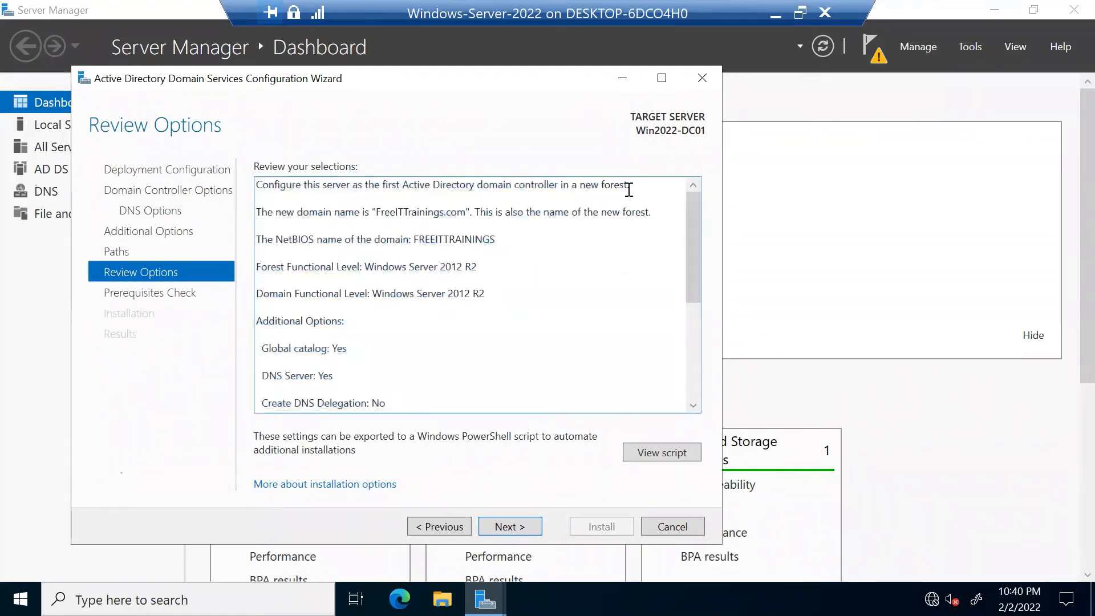
left_click_drag(629, 186, 217, 176)
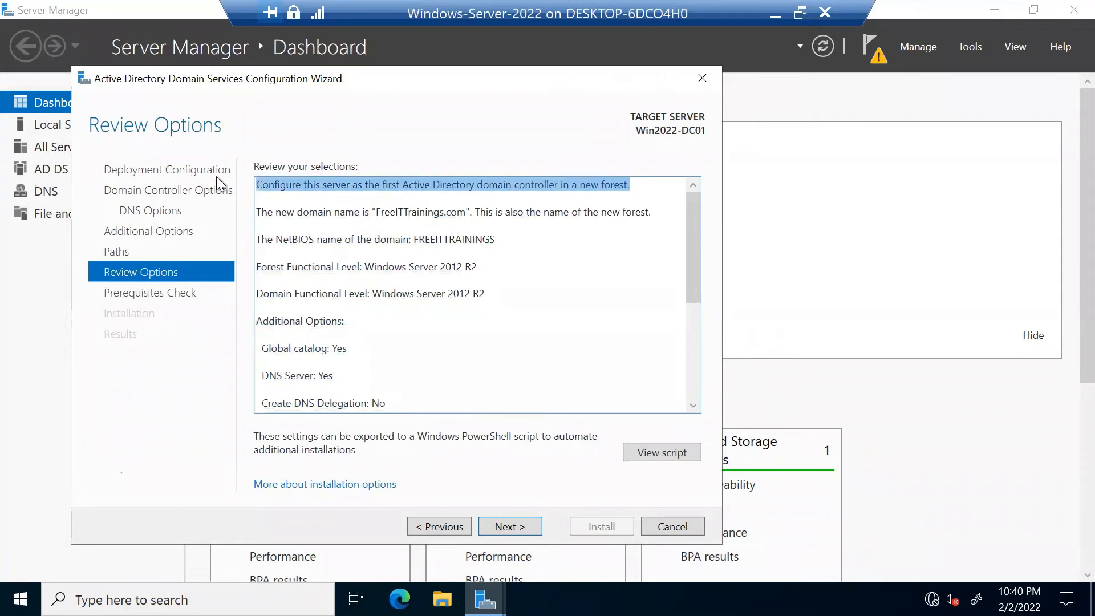
left_click_drag(266, 213, 396, 213)
left_click(388, 214)
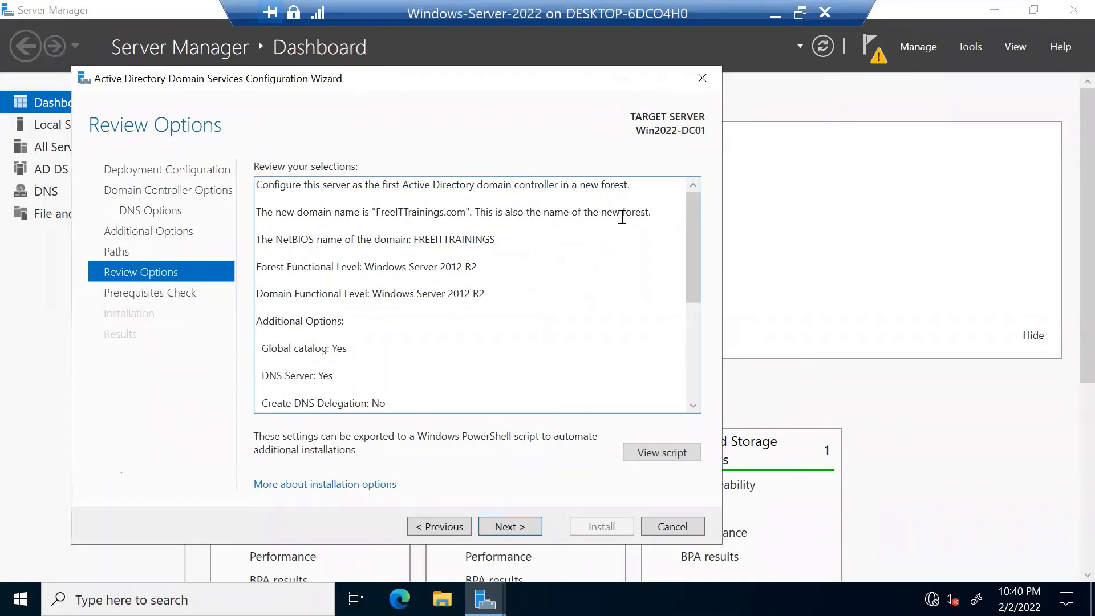
left_click_drag(653, 212, 402, 268)
left_click(281, 242)
left_click(496, 242)
left_click_drag(486, 294, 409, 294)
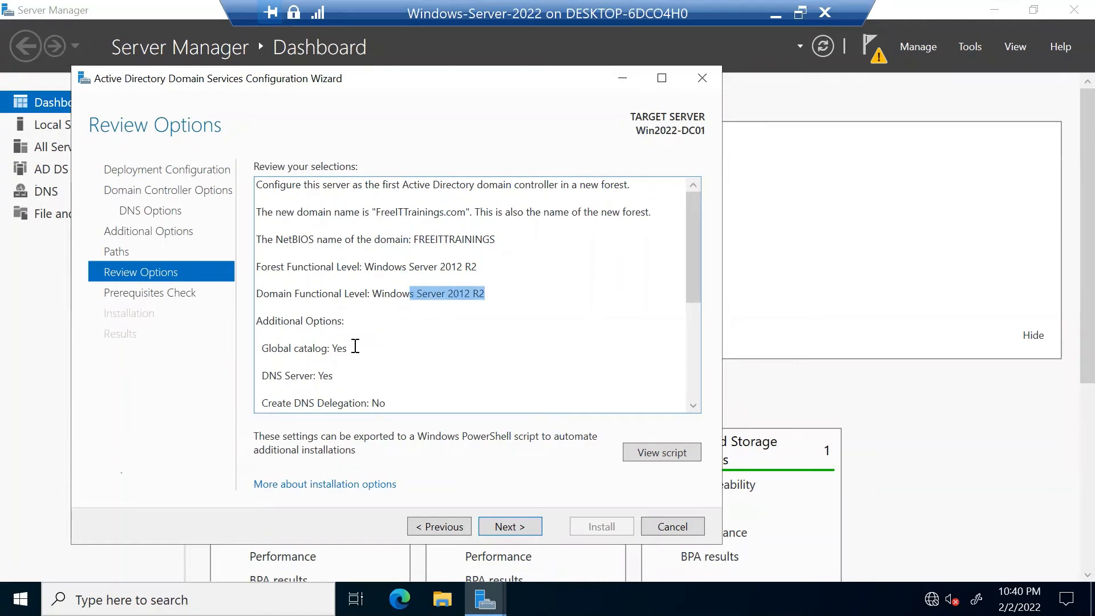
Review the rest of the selections, covering the global catalog, DNS server and delegation settings and the database, log file and SYSVOL folders.
left_click_drag(347, 348, 281, 348)
left_click_drag(334, 375, 269, 377)
scroll(371, 365, "down", 1)
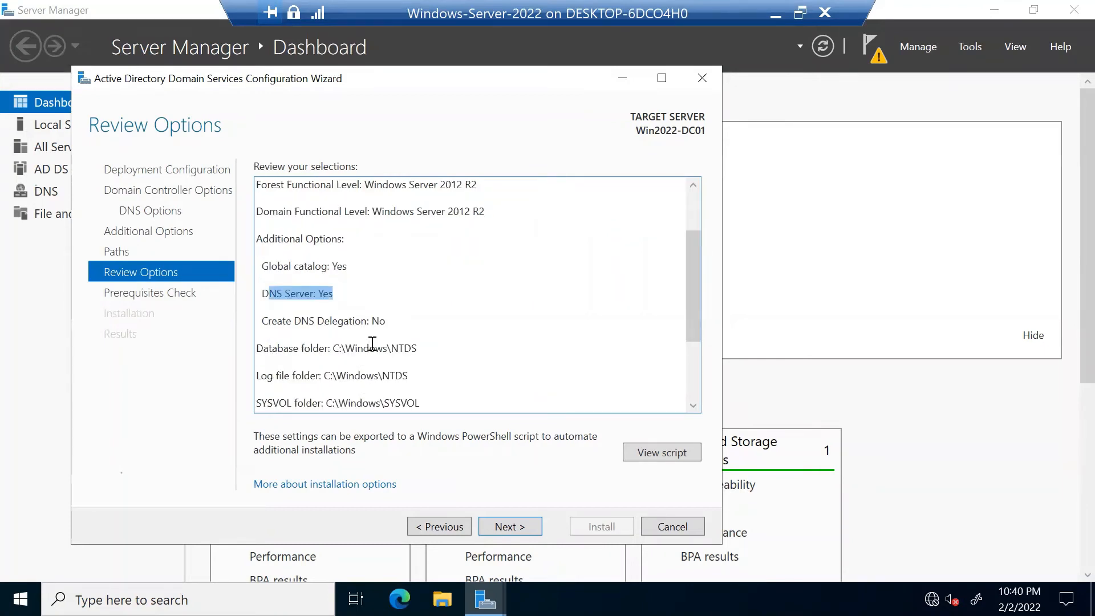
scroll(400, 337, "down", 1)
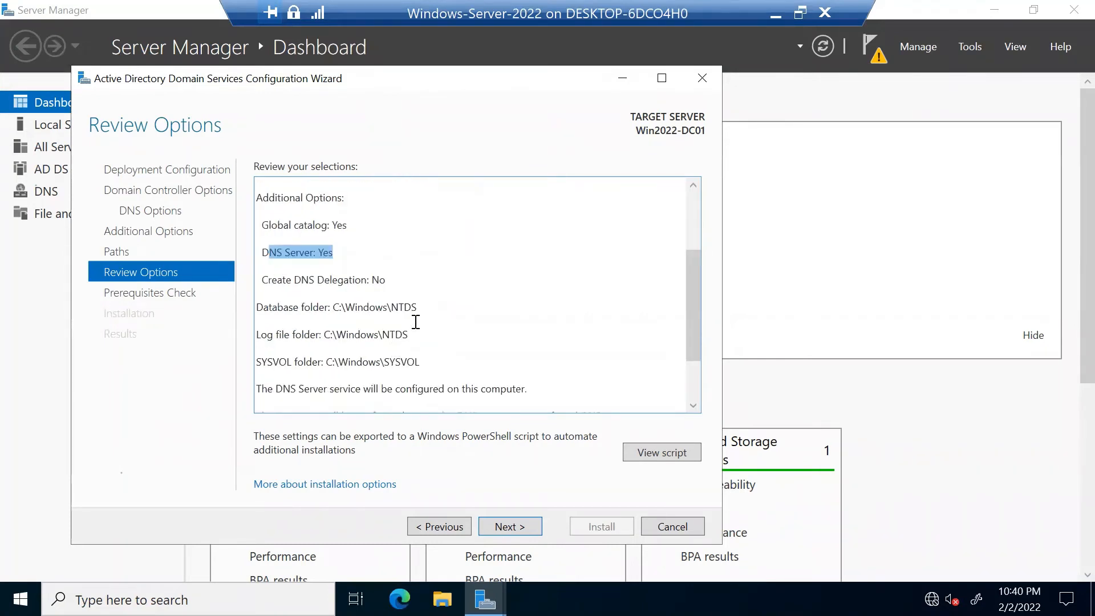
left_click_drag(418, 308, 358, 311)
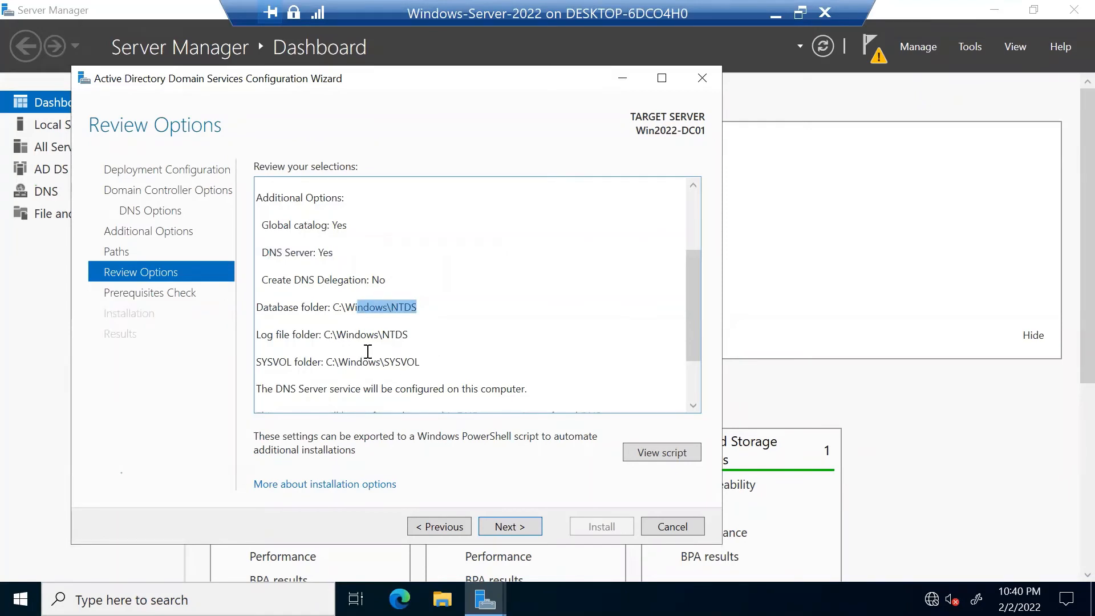
scroll(399, 348, "down", 1)
Go back through the wizard to the Deployment Configuration page and recheck the deployment operation and root domain name.
left_click(438, 526)
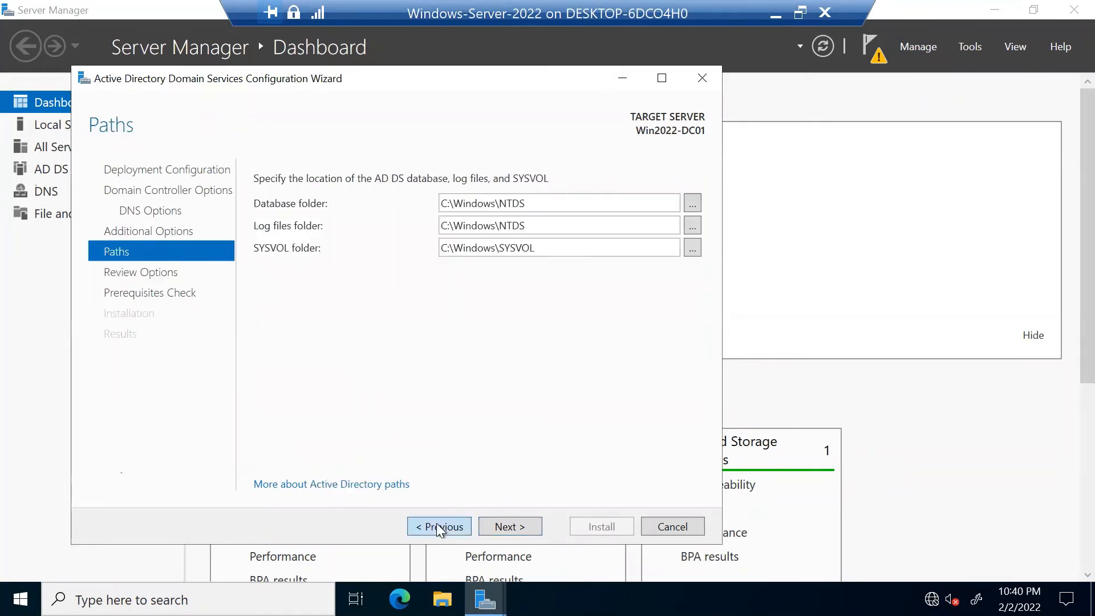
left_click(437, 526)
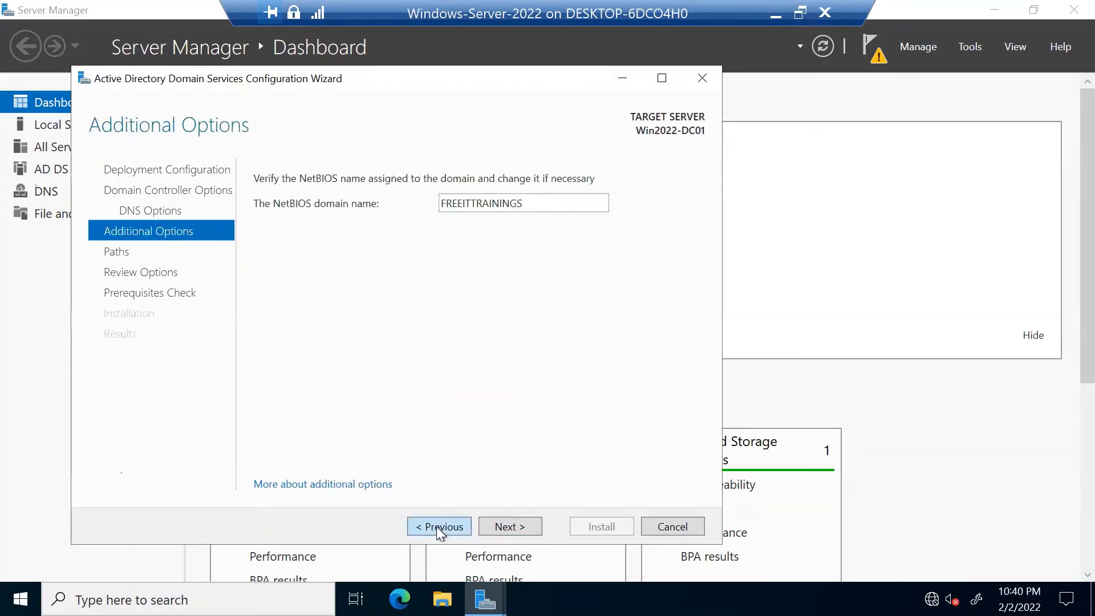
left_click(437, 525)
left_click(436, 526)
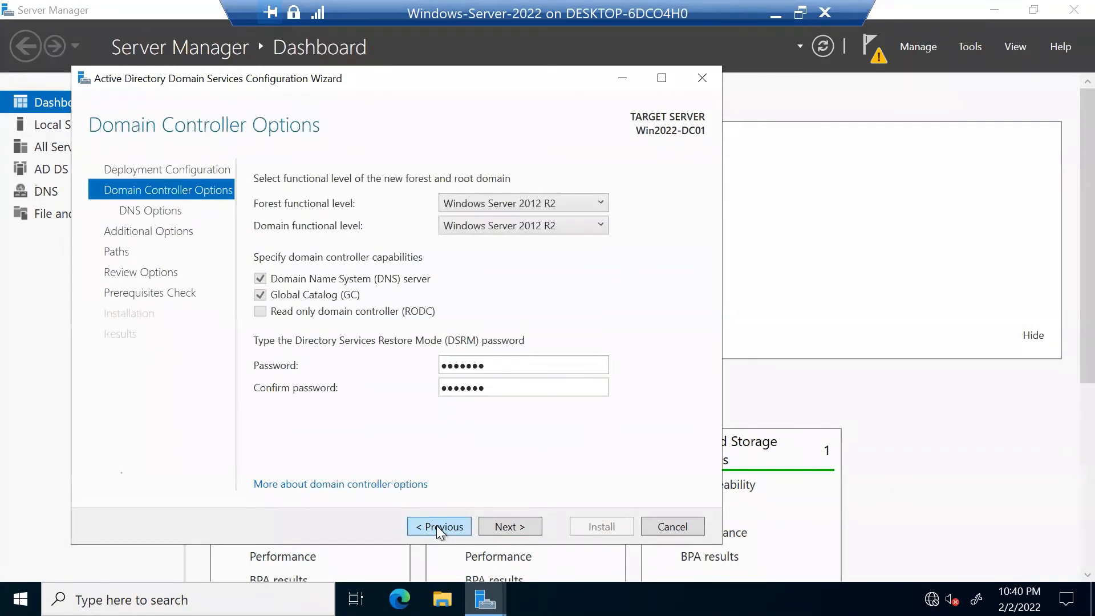
left_click(437, 526)
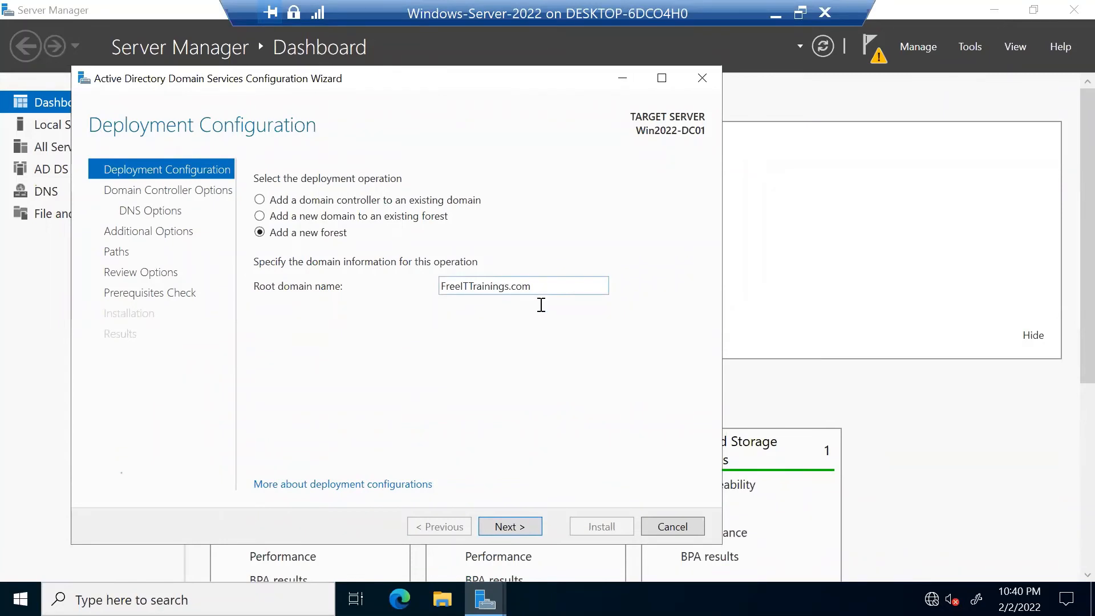
Try Windows Server 2008 R2 as the forest functional level, check the domain functional level options, and restore Windows Server 2012 R2.
left_click(511, 525)
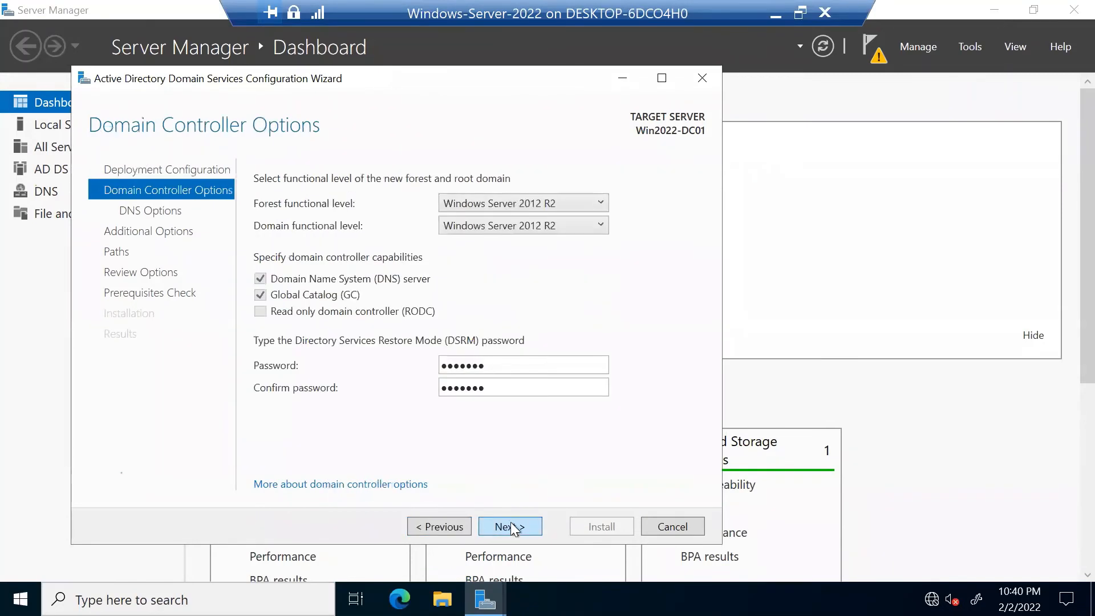
left_click(592, 205)
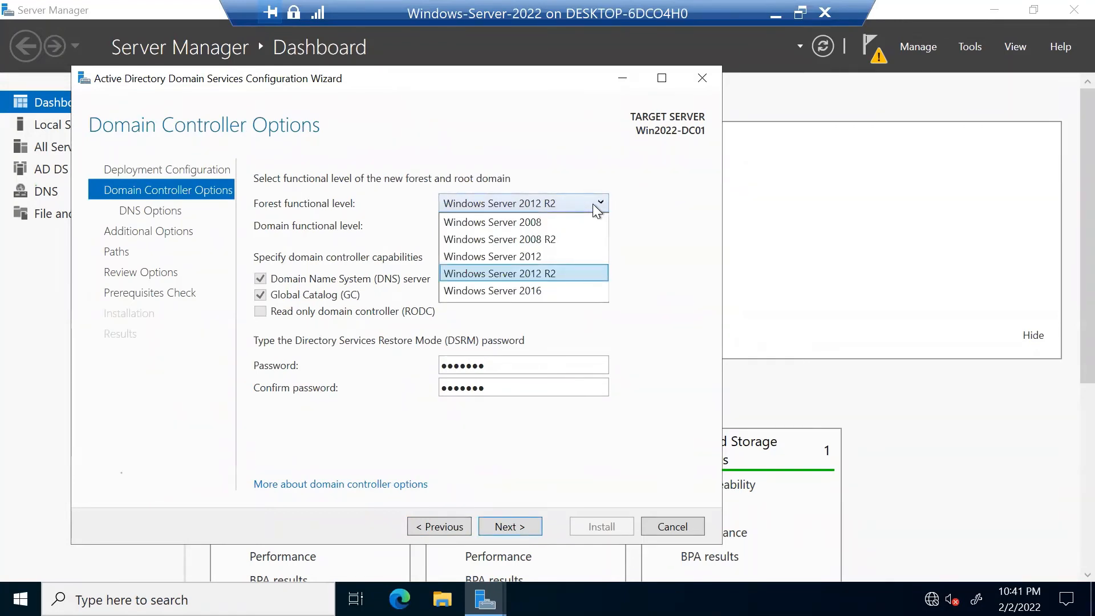
left_click(564, 246)
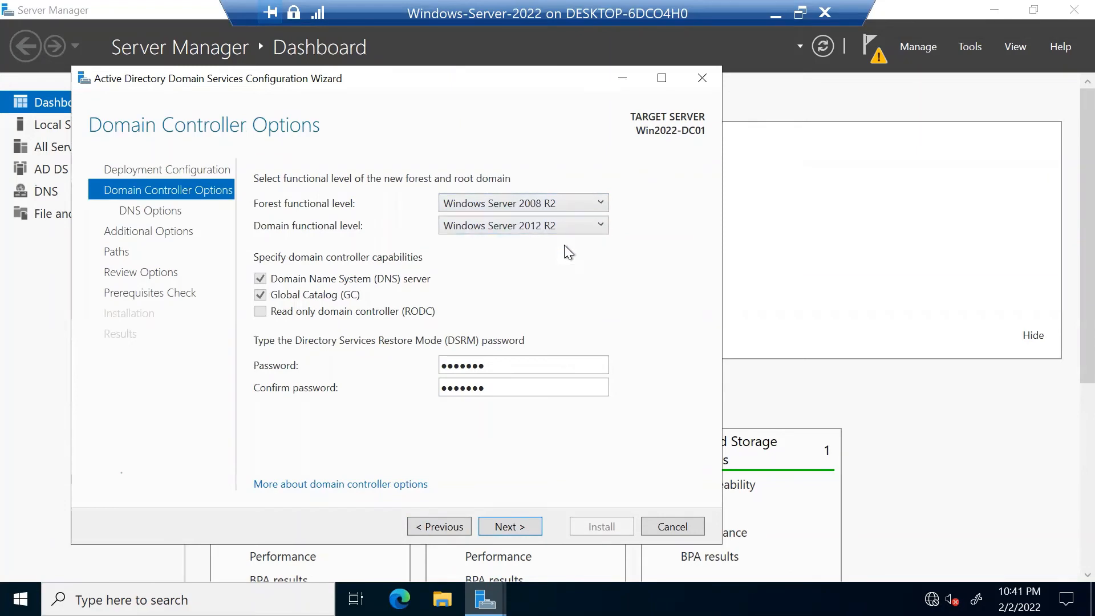
left_click(522, 230)
left_click(523, 230)
left_click(526, 204)
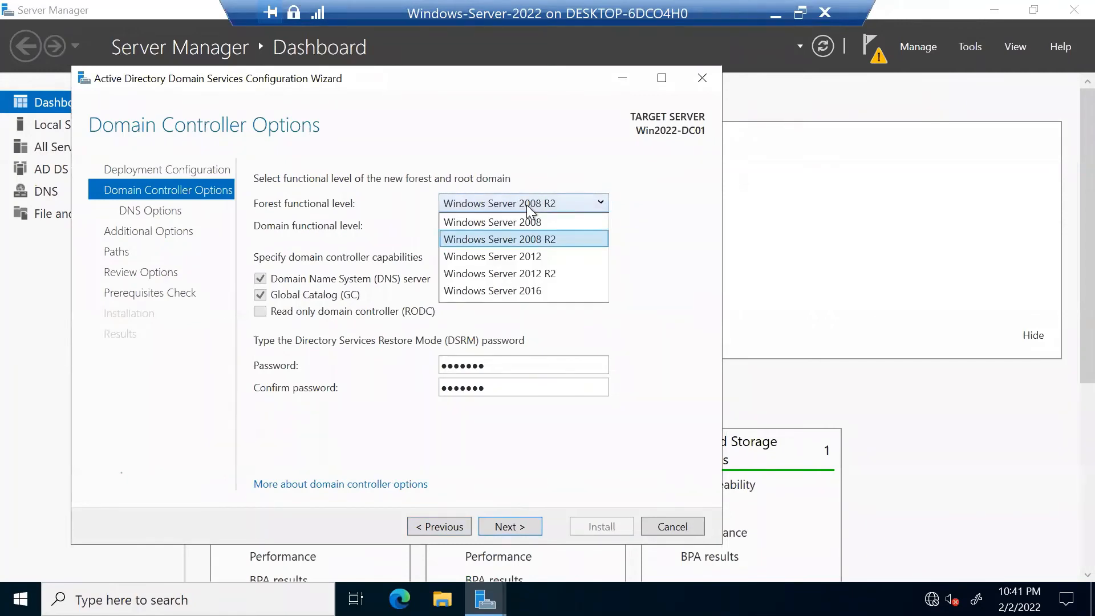
left_click(537, 275)
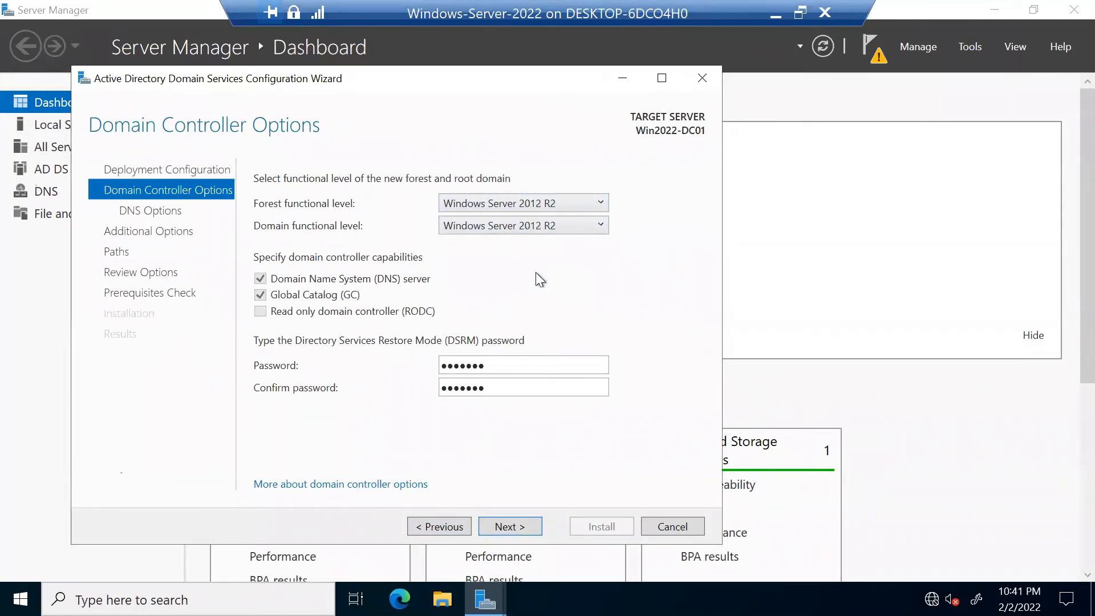
Check the domain functional levels offered, and switch the forest functional level to Windows Server 2008 R2 and back to Windows Server 2012 R2.
left_click(562, 225)
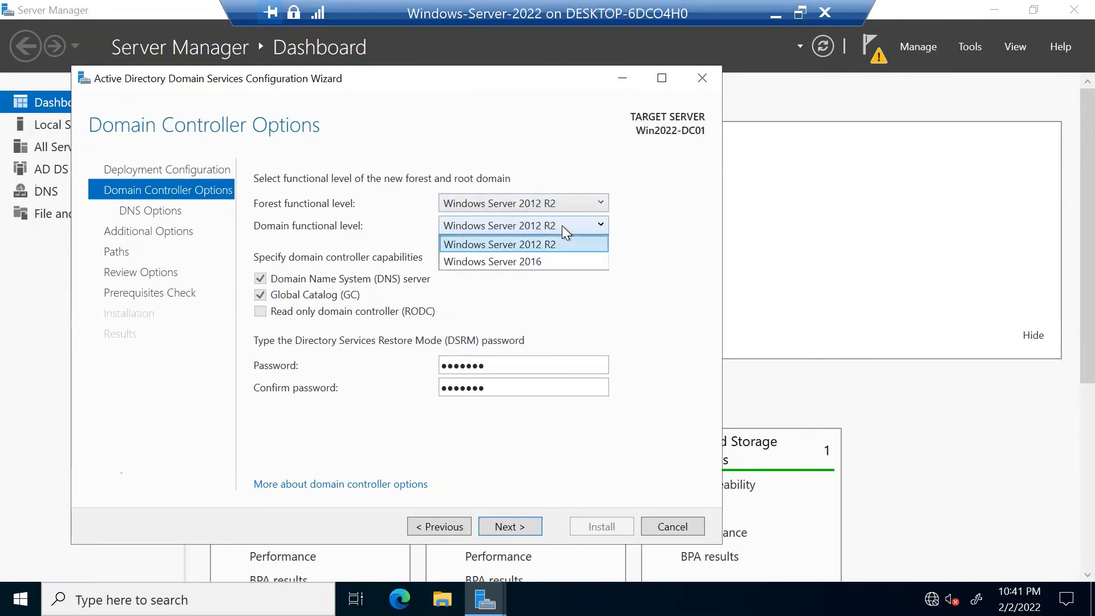
left_click(563, 224)
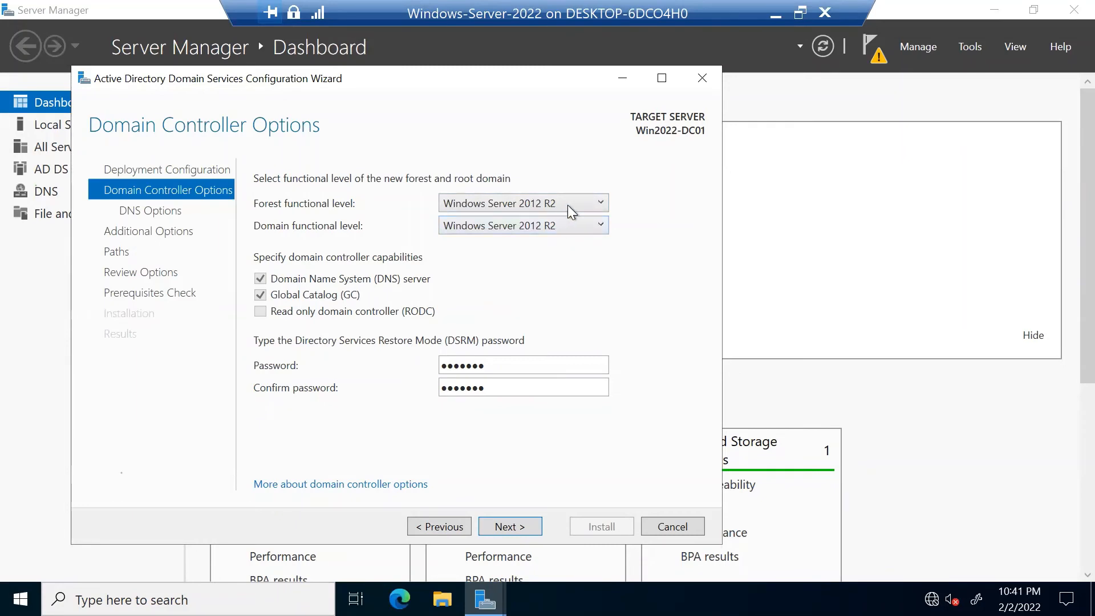
left_click(567, 204)
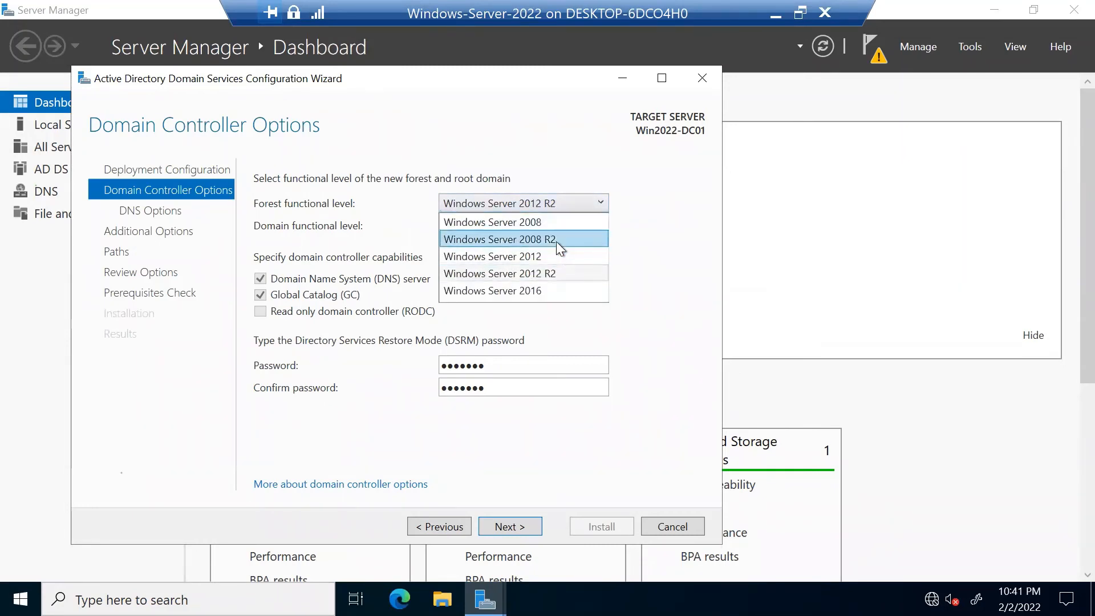
left_click(556, 241)
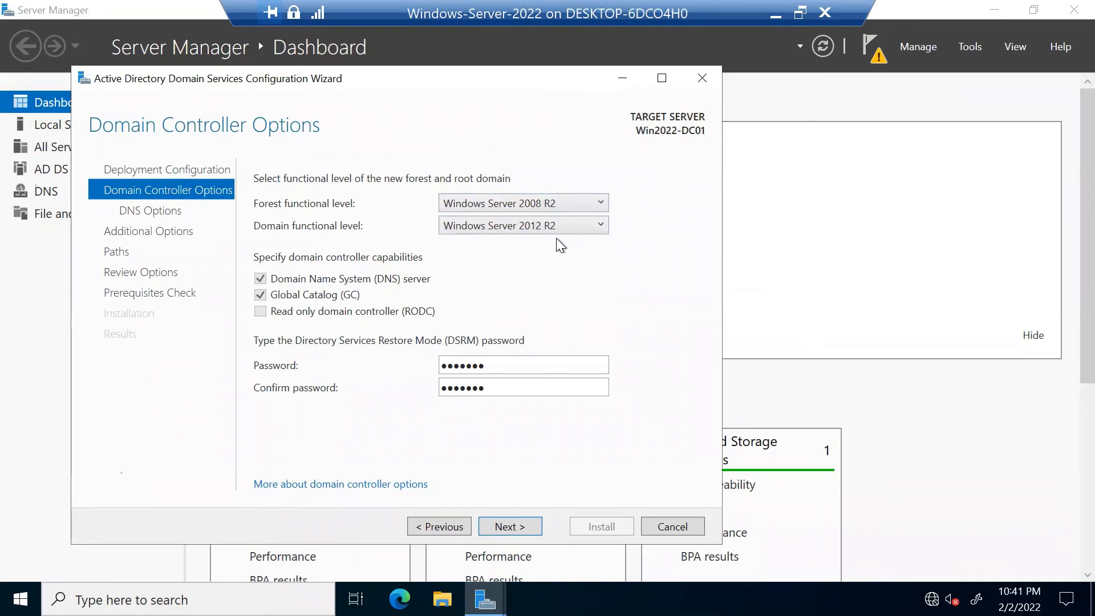
left_click(546, 208)
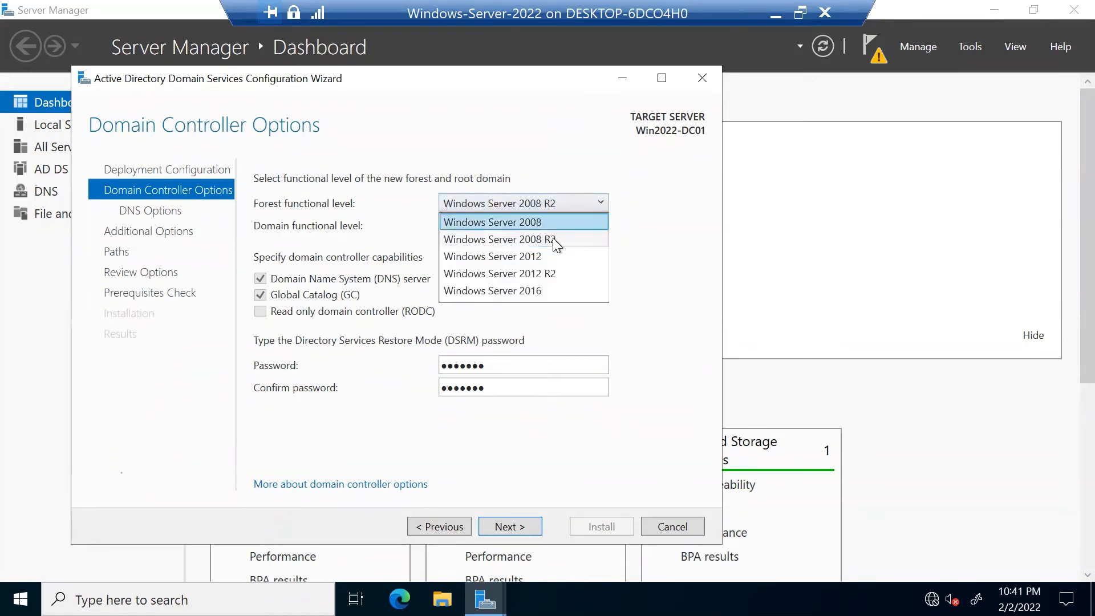
left_click(552, 272)
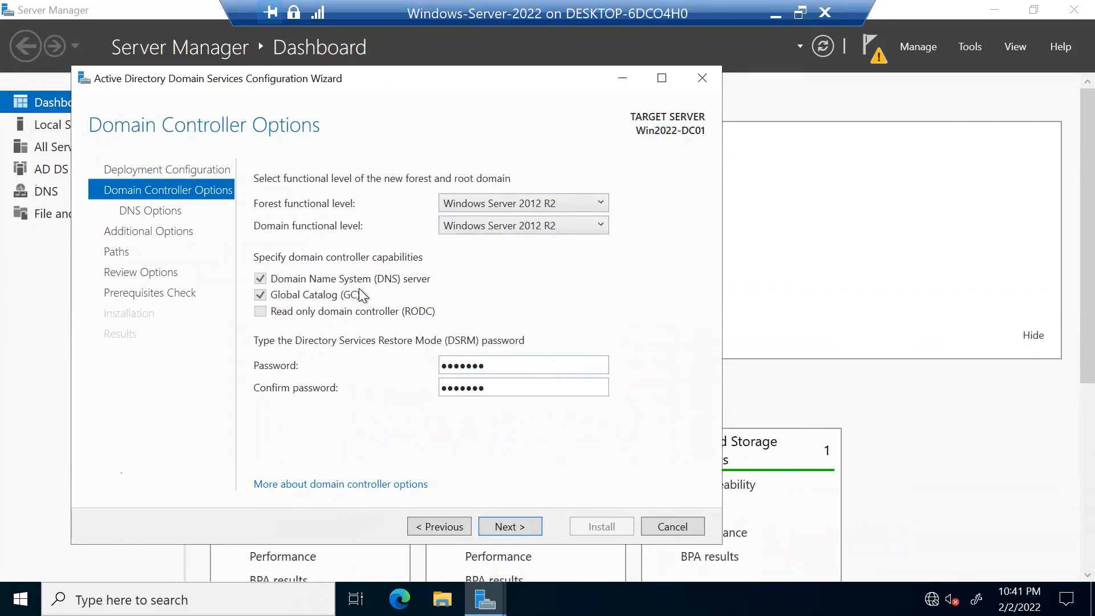
Read and dismiss the DNS delegation warning, and continue to the review page with the existing NetBIOS name and folder paths.
left_click(512, 525)
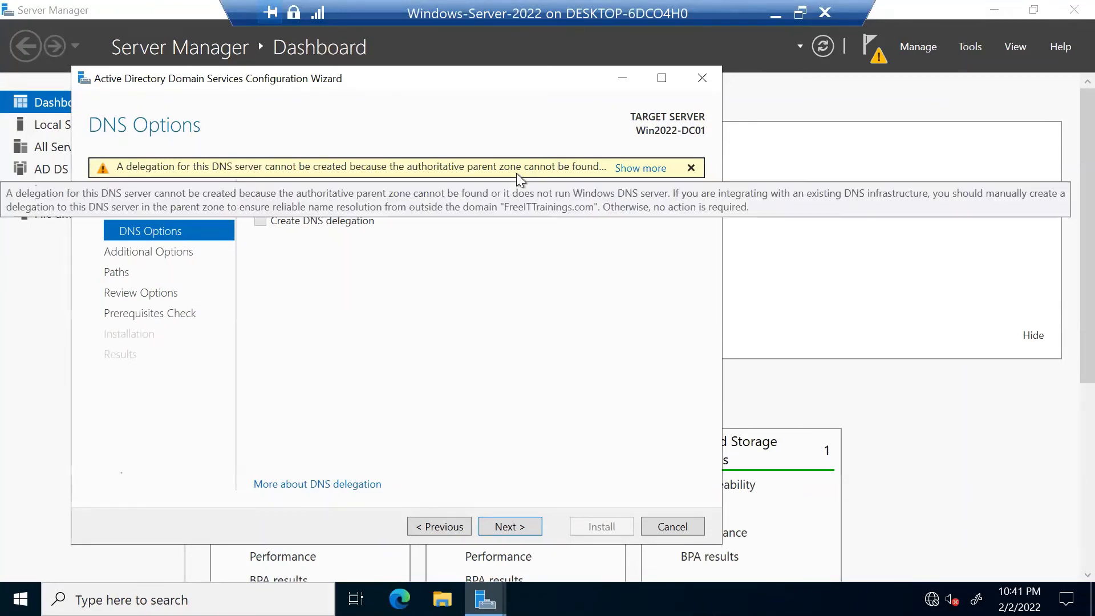
left_click(630, 167)
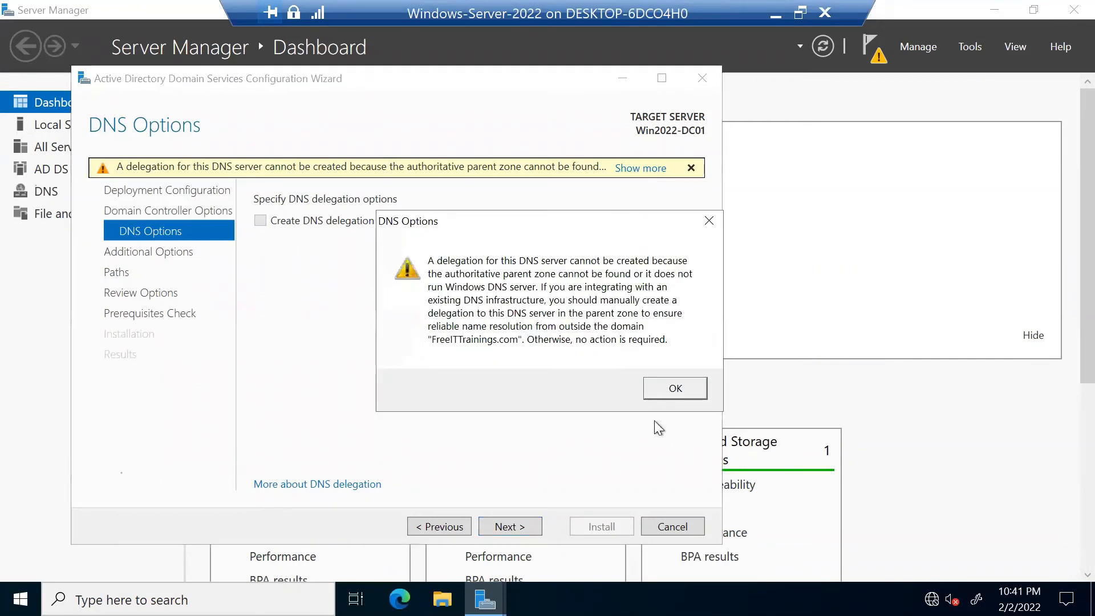
left_click(683, 392)
left_click(499, 533)
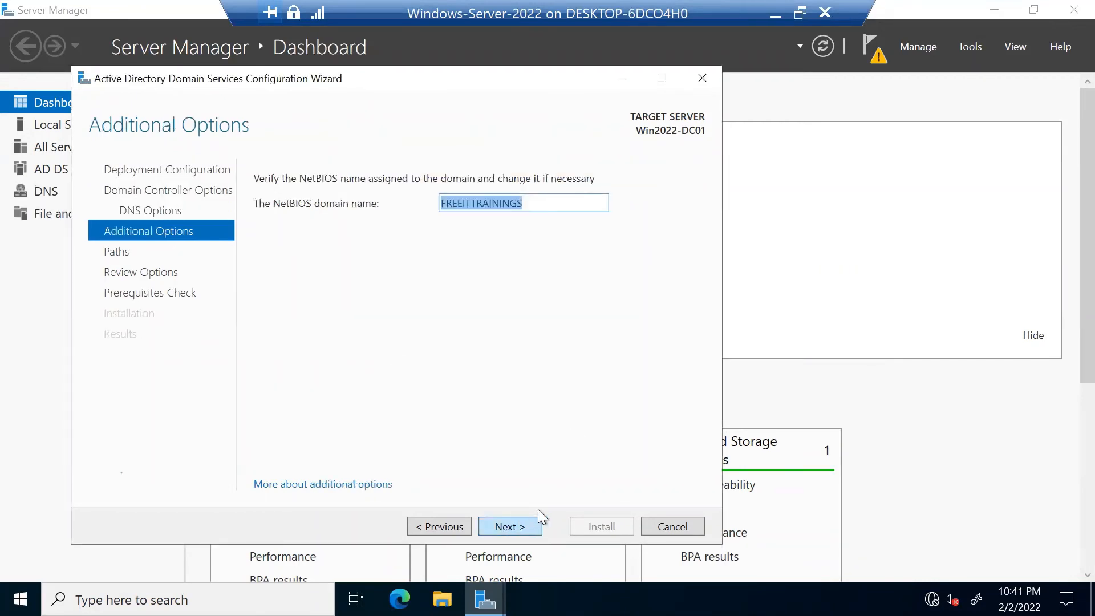
left_click(523, 526)
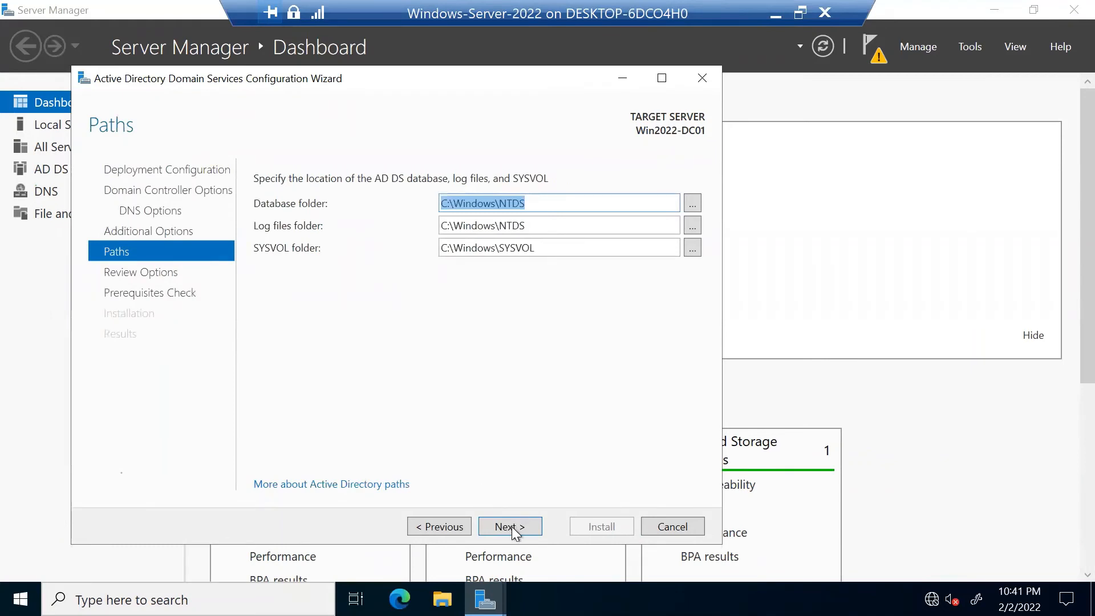
left_click(511, 528)
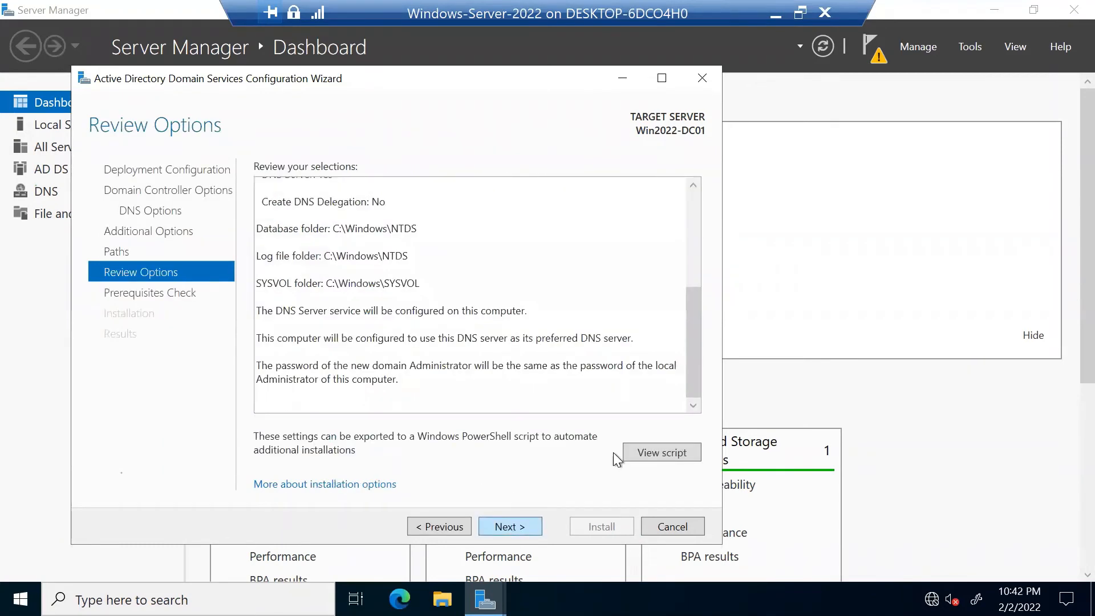
View the PowerShell script for AD DS deployment, save it as AD-Installation on Local Disk (C:), and close it.
left_click_drag(693, 334, 686, 399)
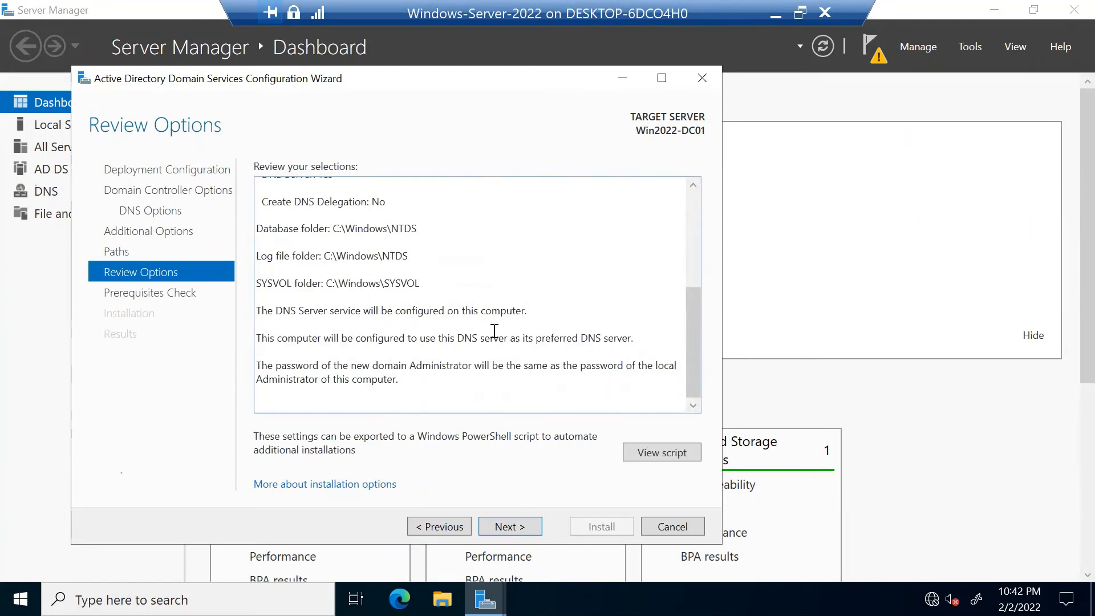
left_click(652, 453)
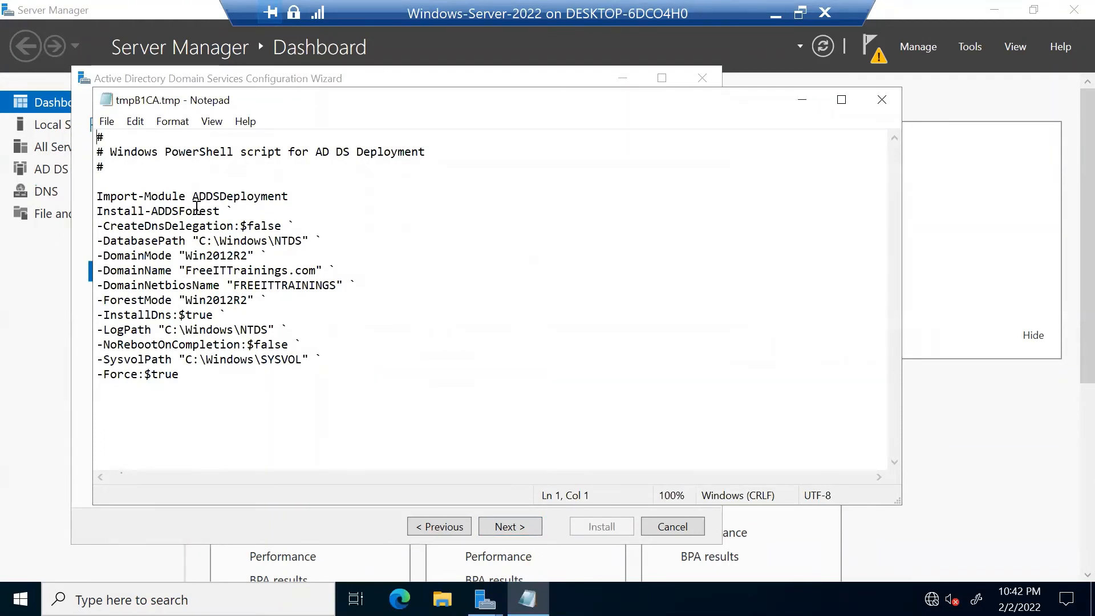
left_click(108, 122)
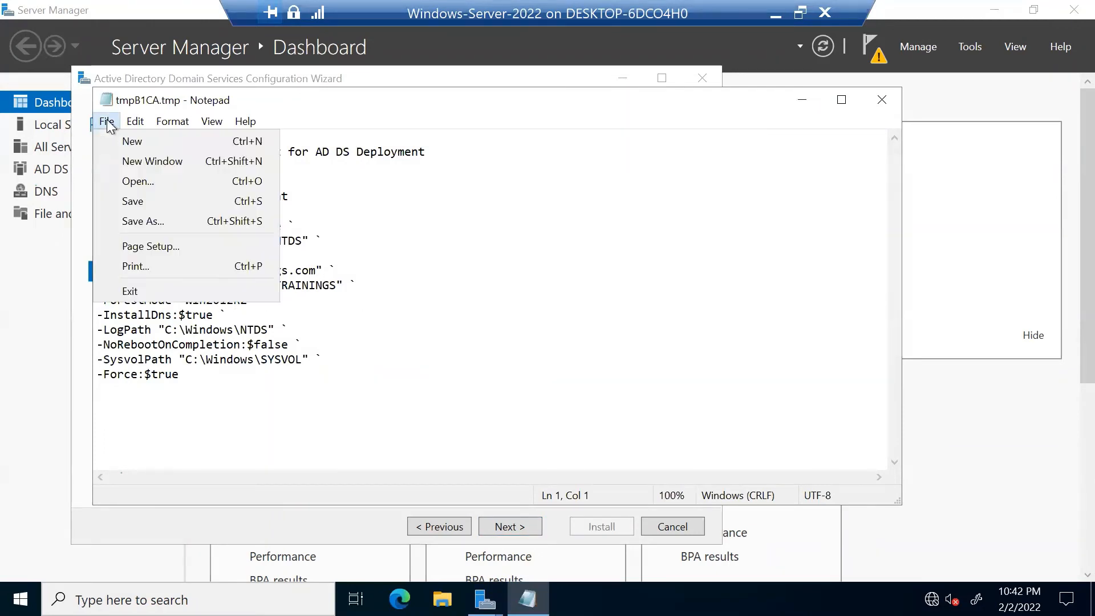
left_click(136, 220)
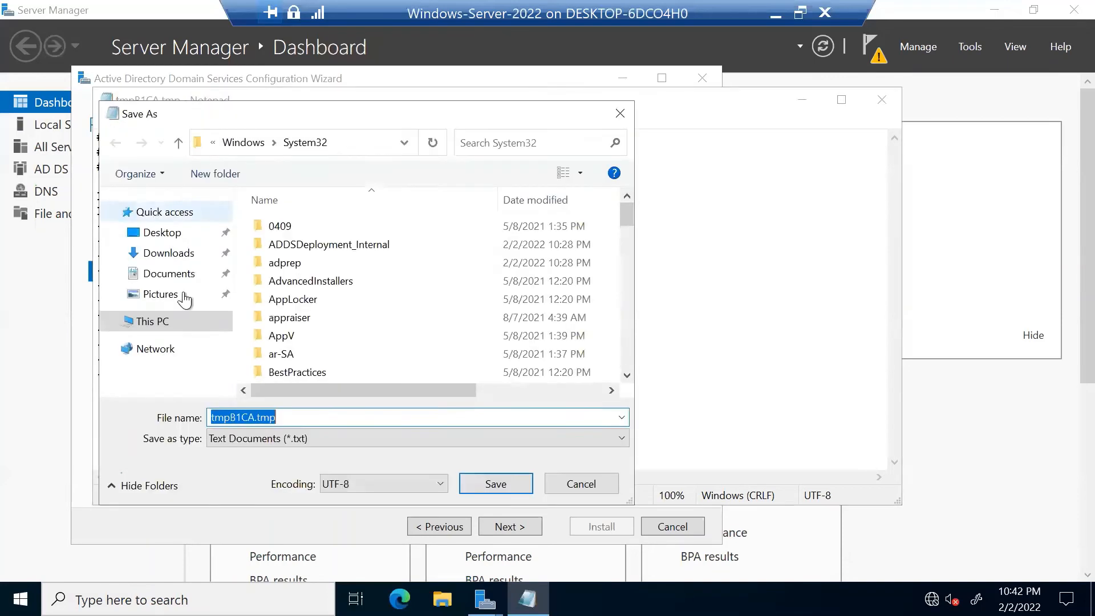
left_click(112, 320)
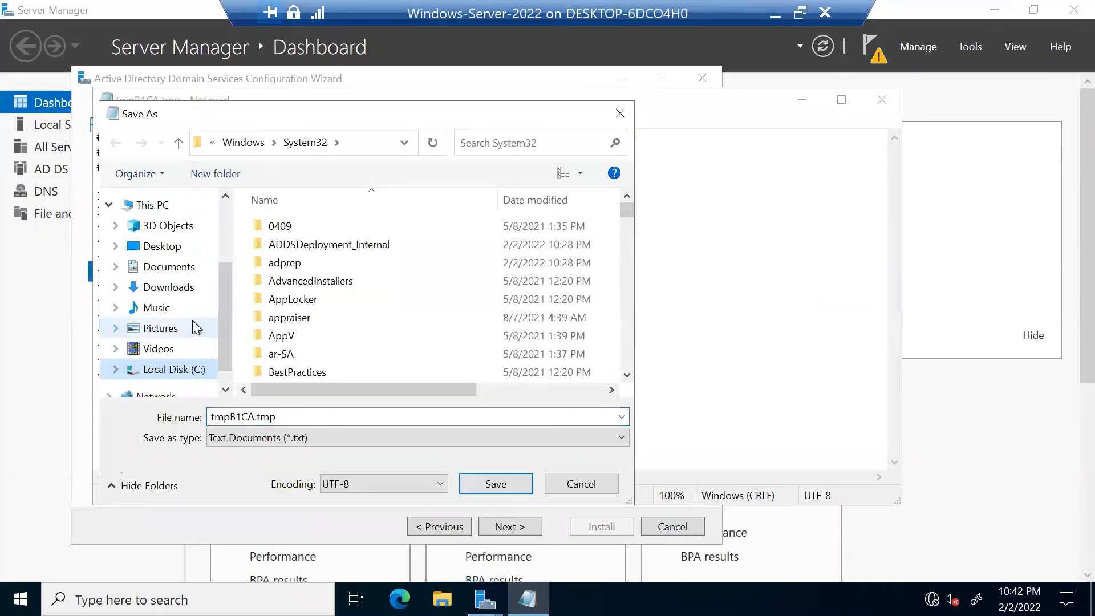
left_click(188, 370)
left_click(289, 417)
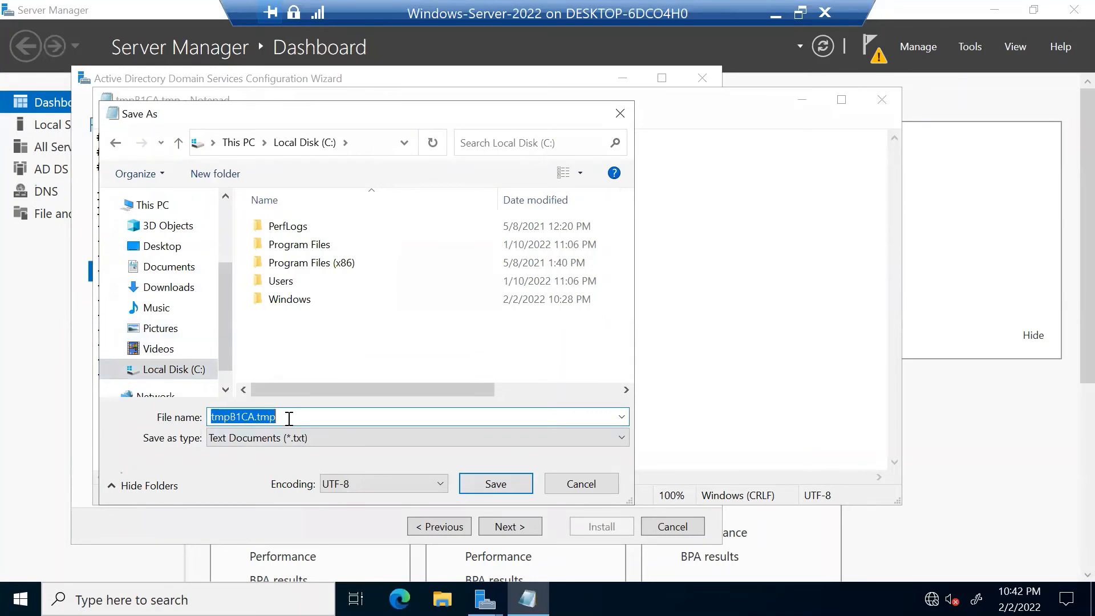
type("AD-I")
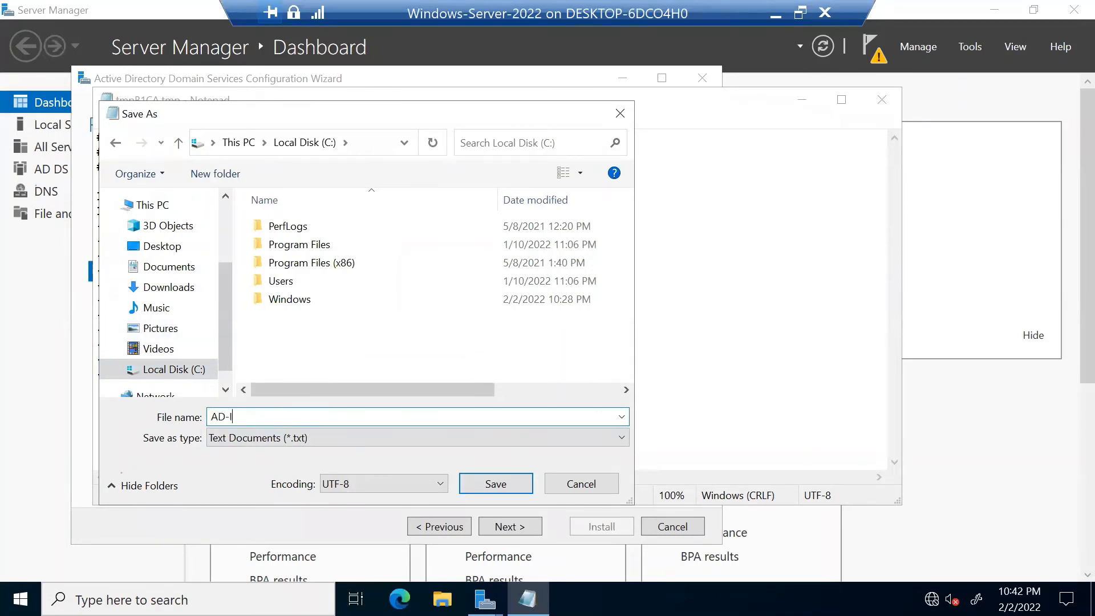
type("nstallation")
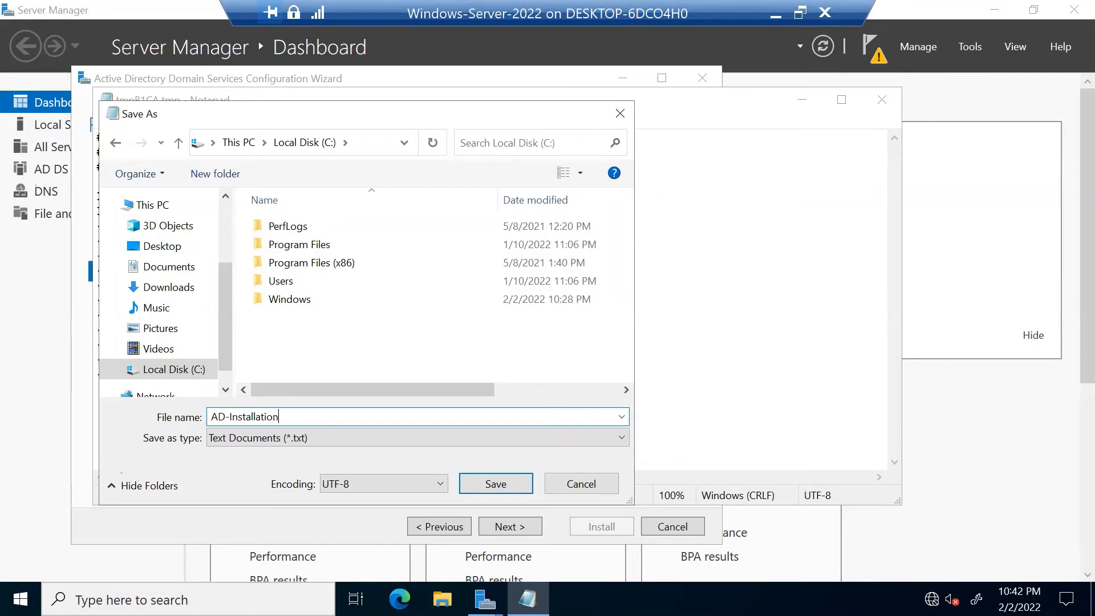
left_click(494, 484)
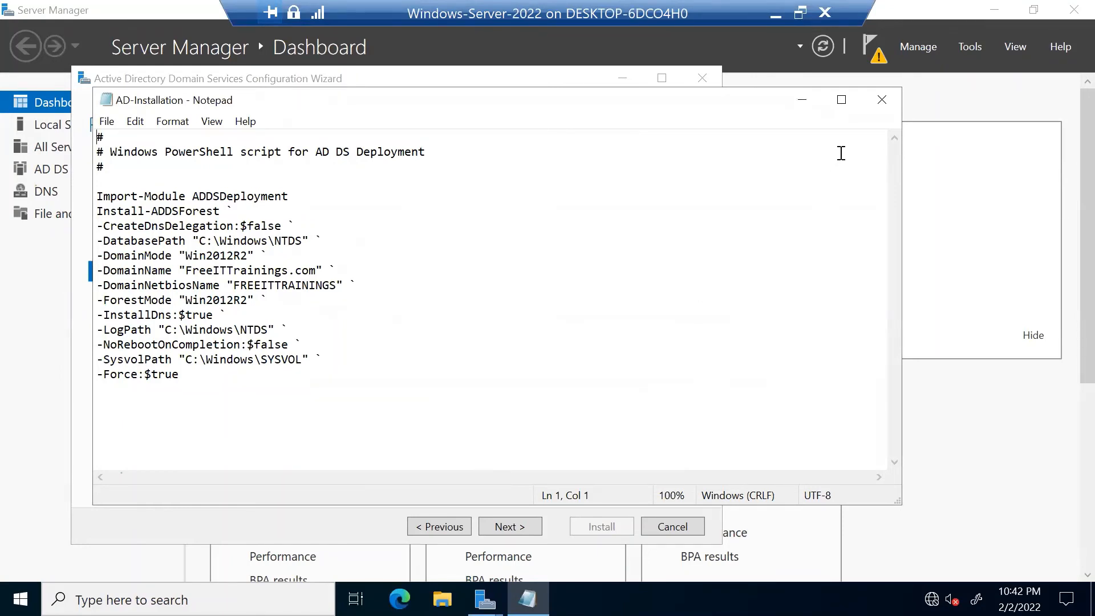
left_click(877, 100)
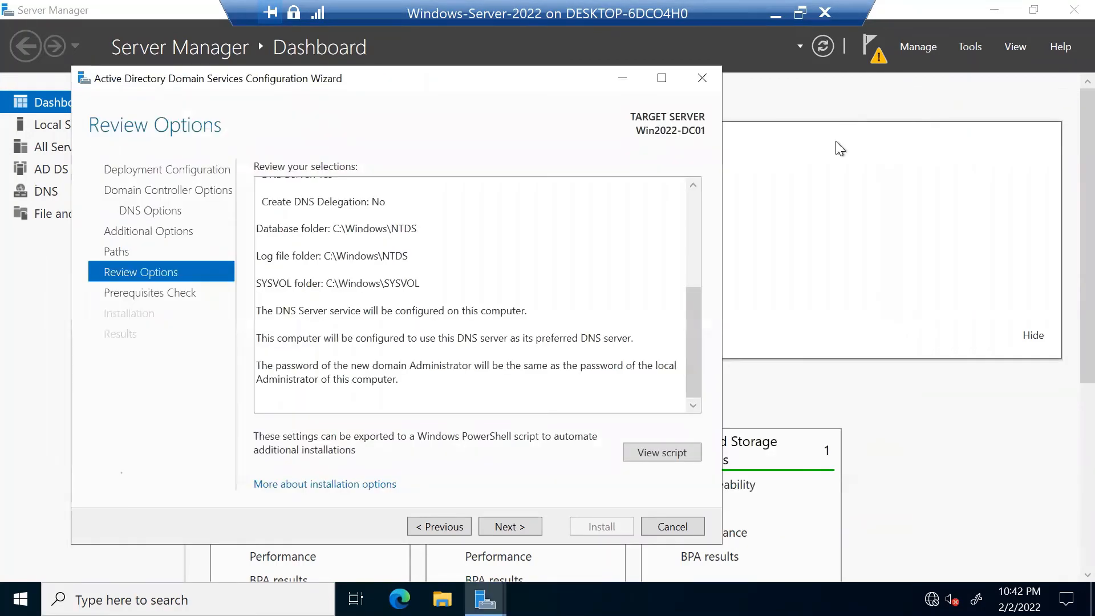
Run the prerequisites check, look through its results, and start the domain controller installation.
left_click(504, 520)
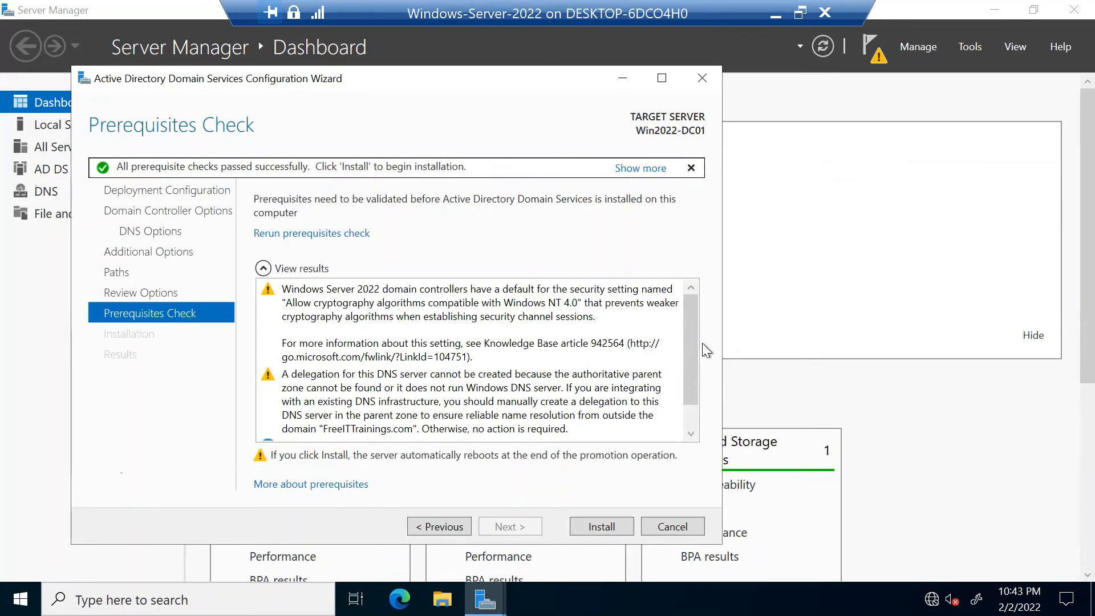
left_click_drag(694, 333, 686, 299)
left_click(602, 528)
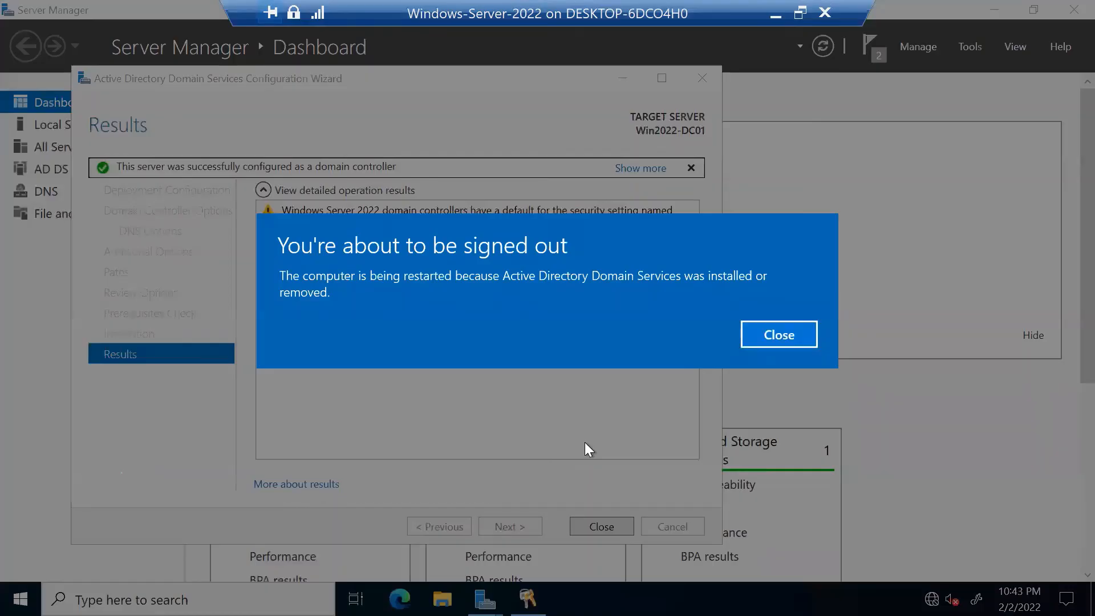
Dismiss the sign-out notice, close the finished configuration wizard, and check the post-deployment notifications while the server restarts.
left_click(788, 332)
left_click(601, 525)
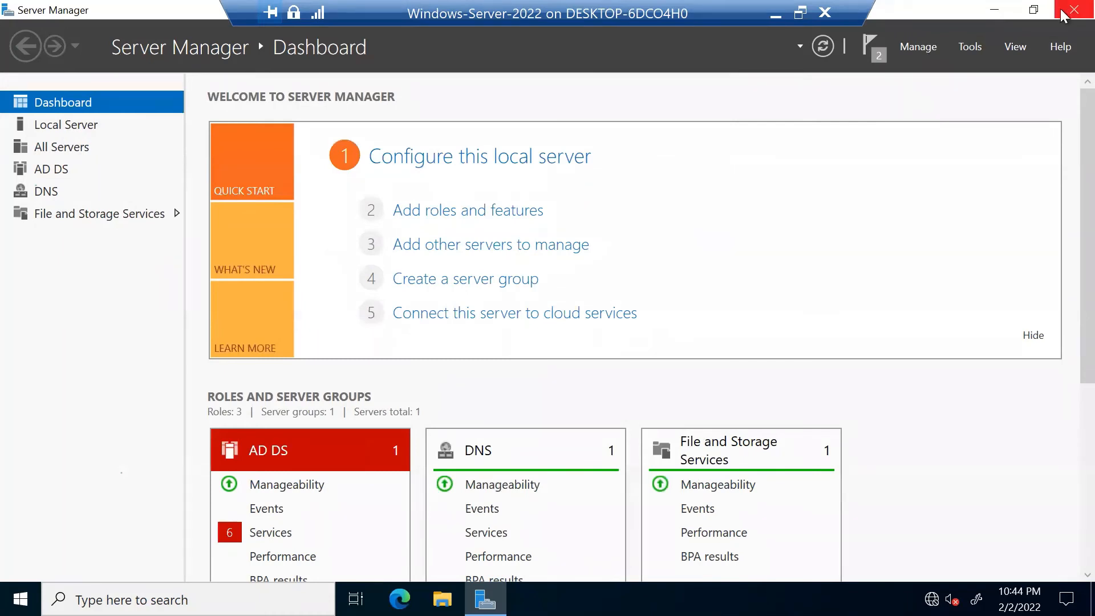
left_click(875, 50)
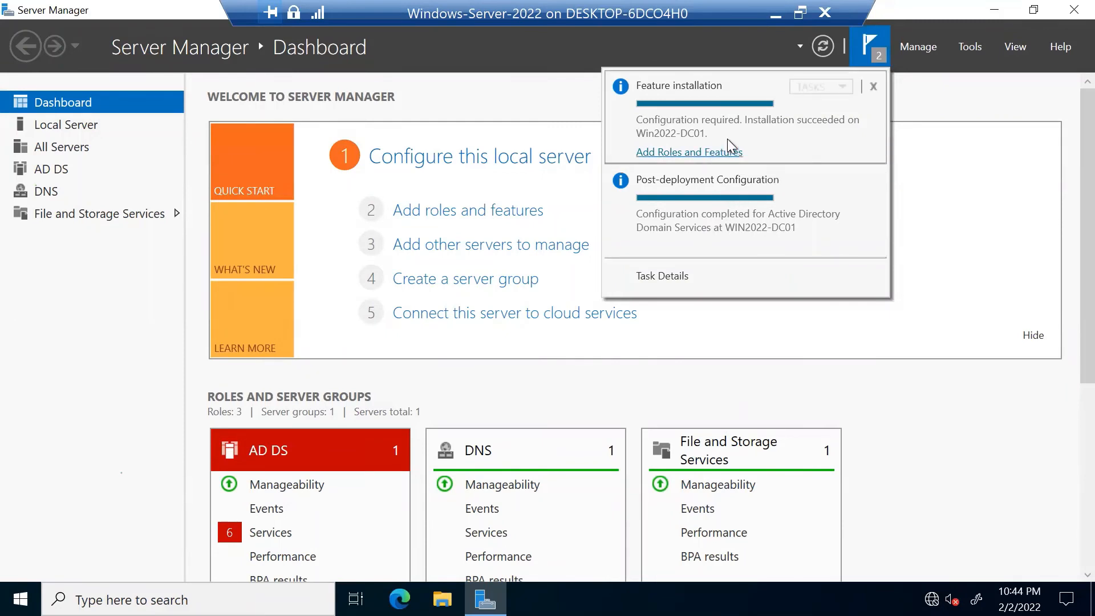
left_click(975, 42)
left_click(973, 43)
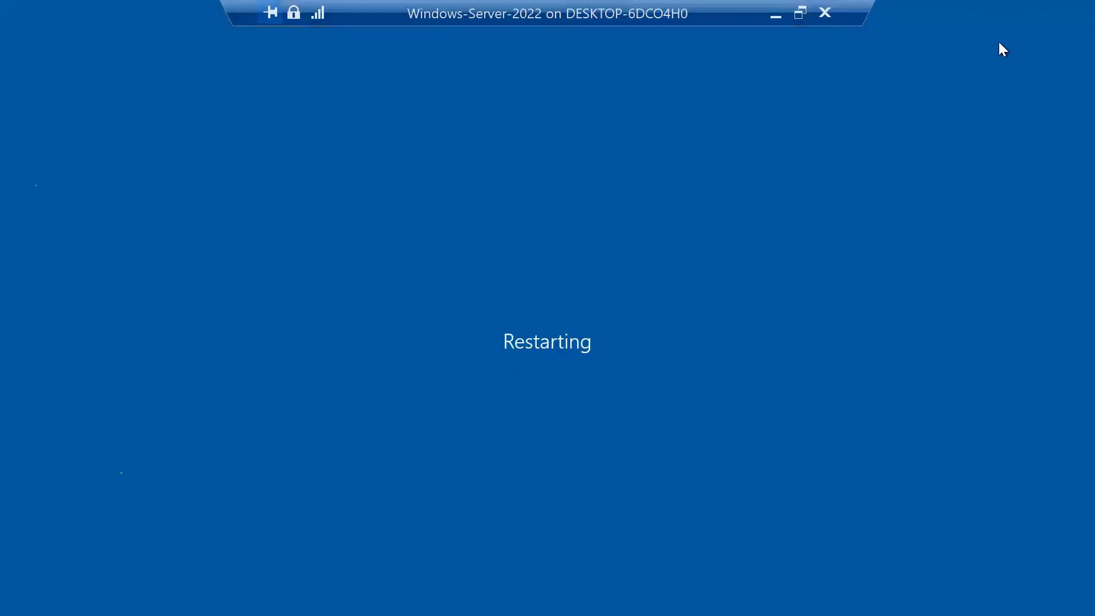
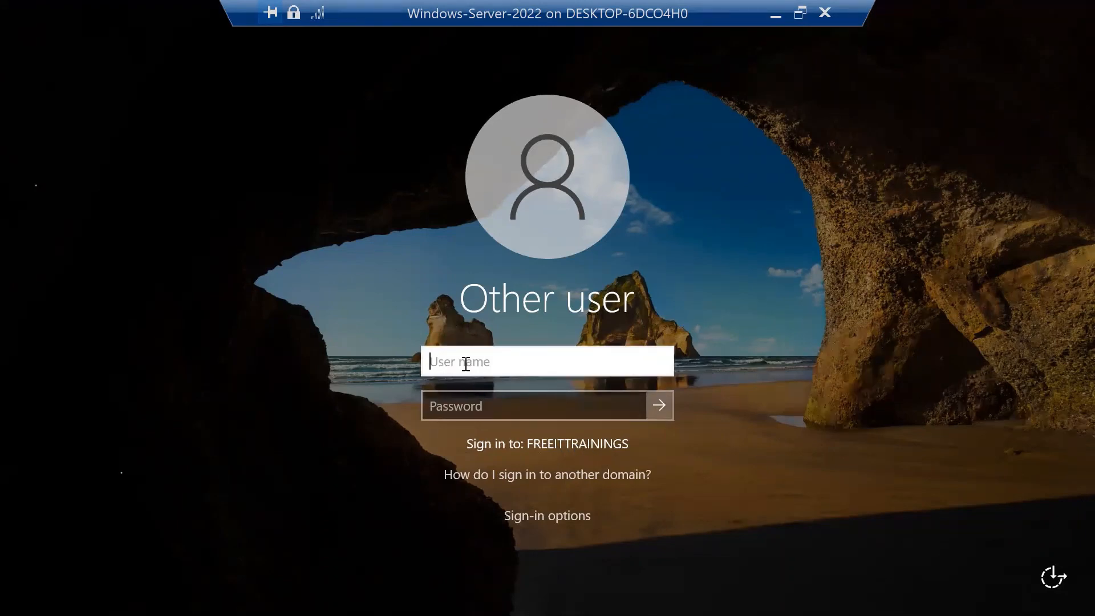
Sign in to the FREEITTRAININGS domain as Administrator with the account password.
type("Administrator")
key("Tab")
type("•••")
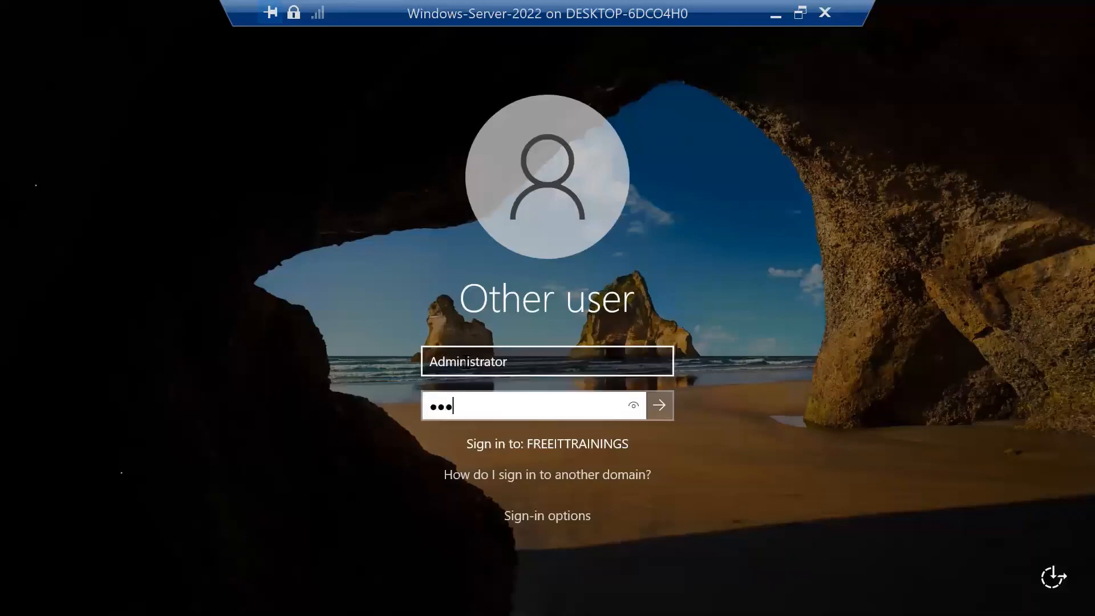
type("••••")
key("Return")
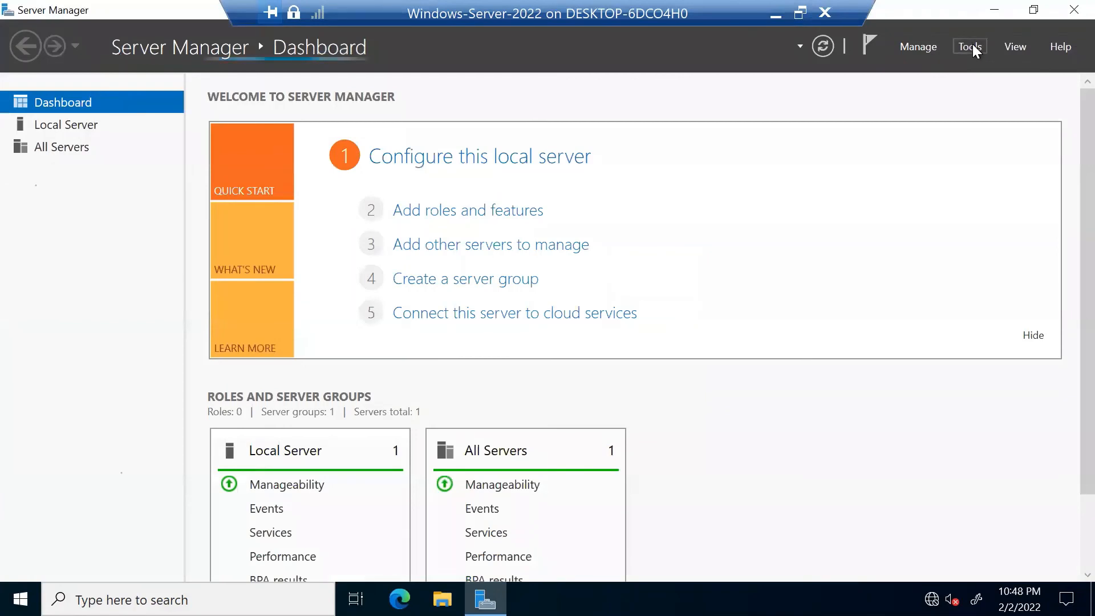
Launch Active Directory Administrative Center from Server Manager and look over the available Active Directory tools.
left_click(970, 47)
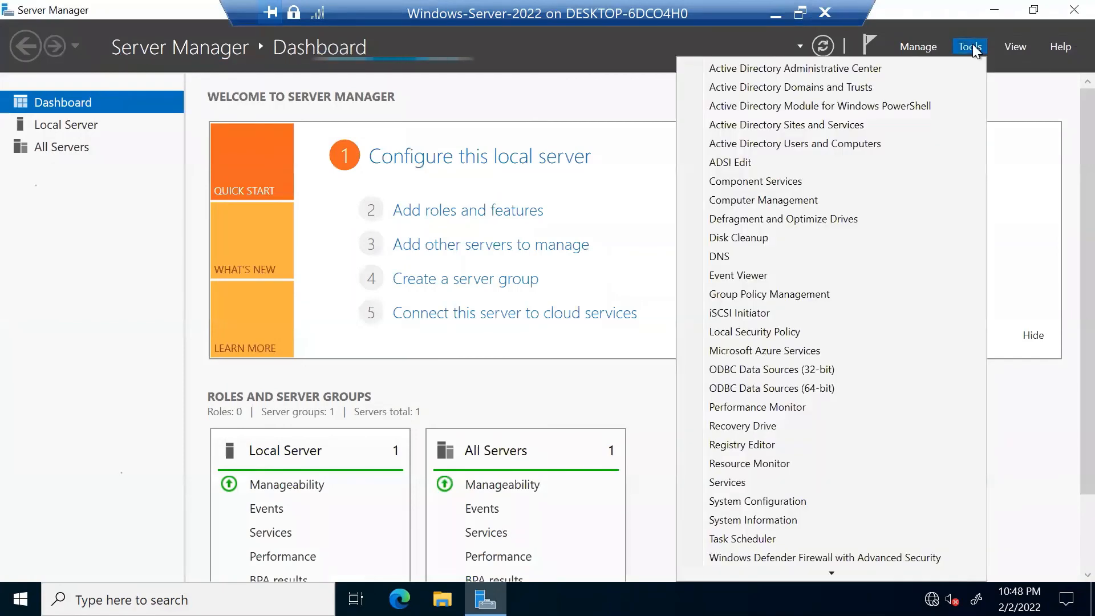
left_click(893, 70)
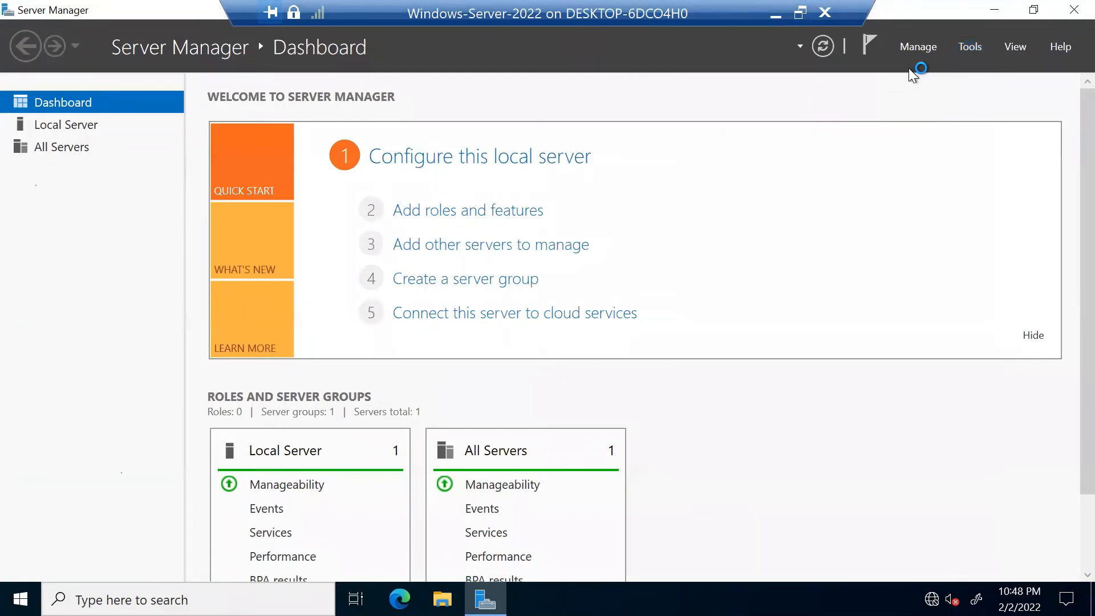
left_click(971, 48)
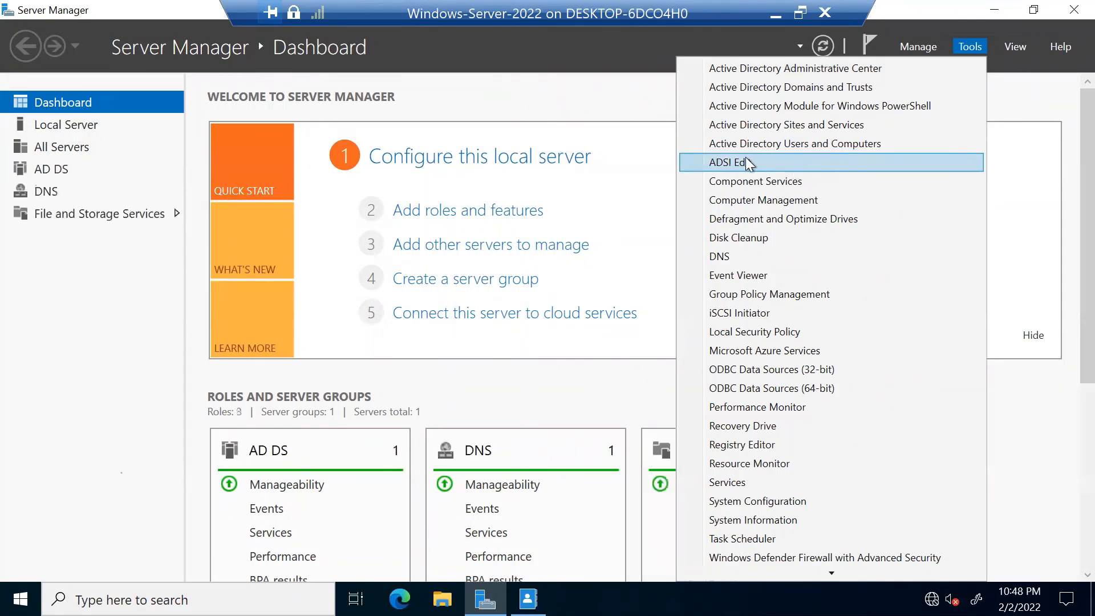
left_click(132, 368)
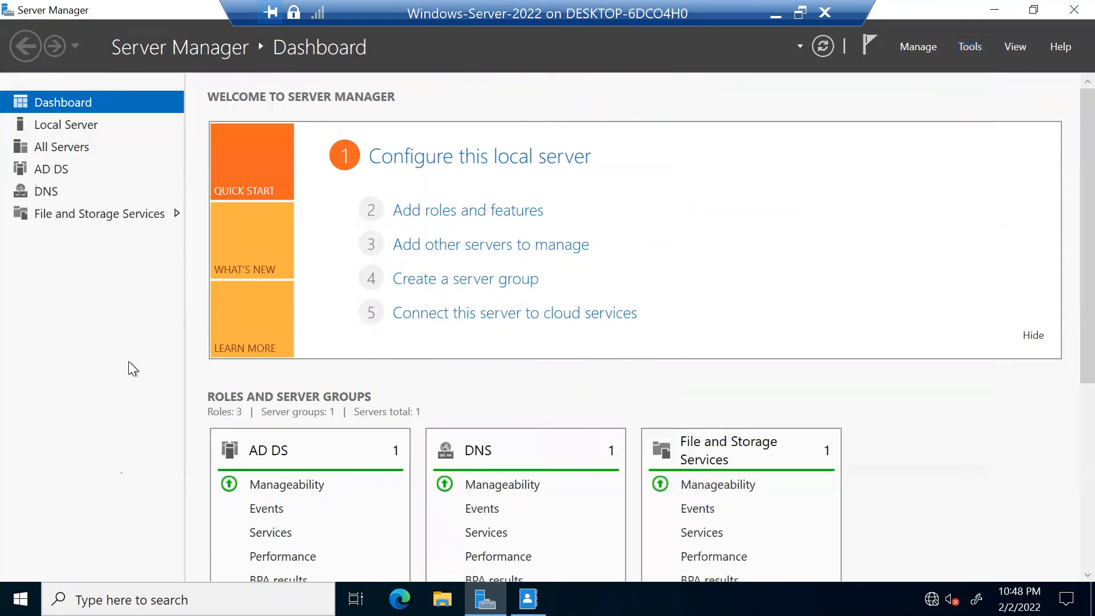
Look over the roles and server groups on the dashboard, then close Server Manager and Active Directory Administrative Center.
scroll(1065, 371, "down", 4)
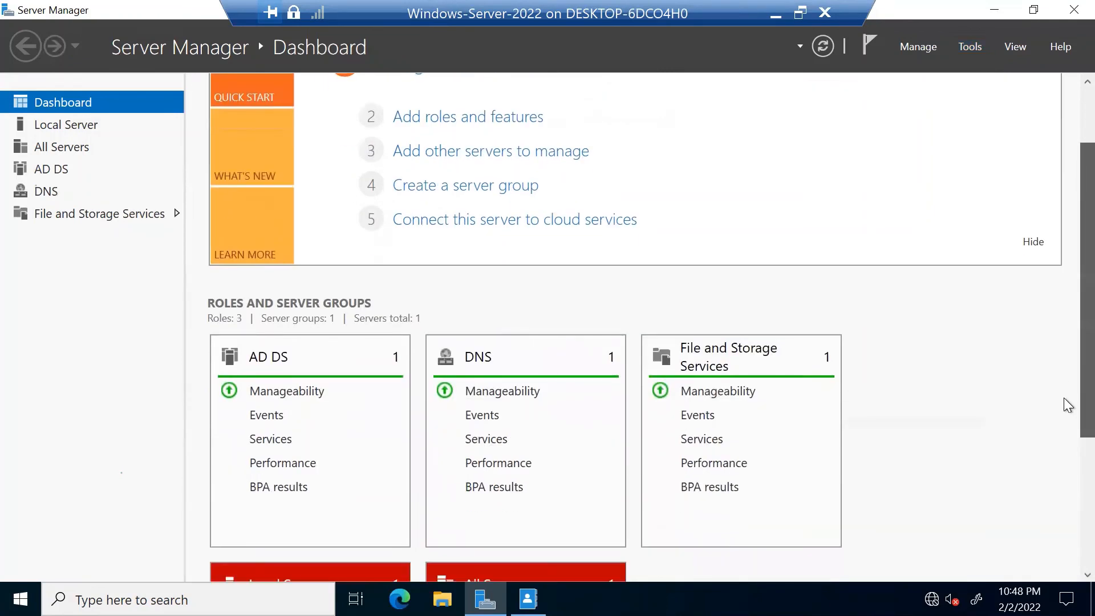
scroll(1066, 399, "up", 2)
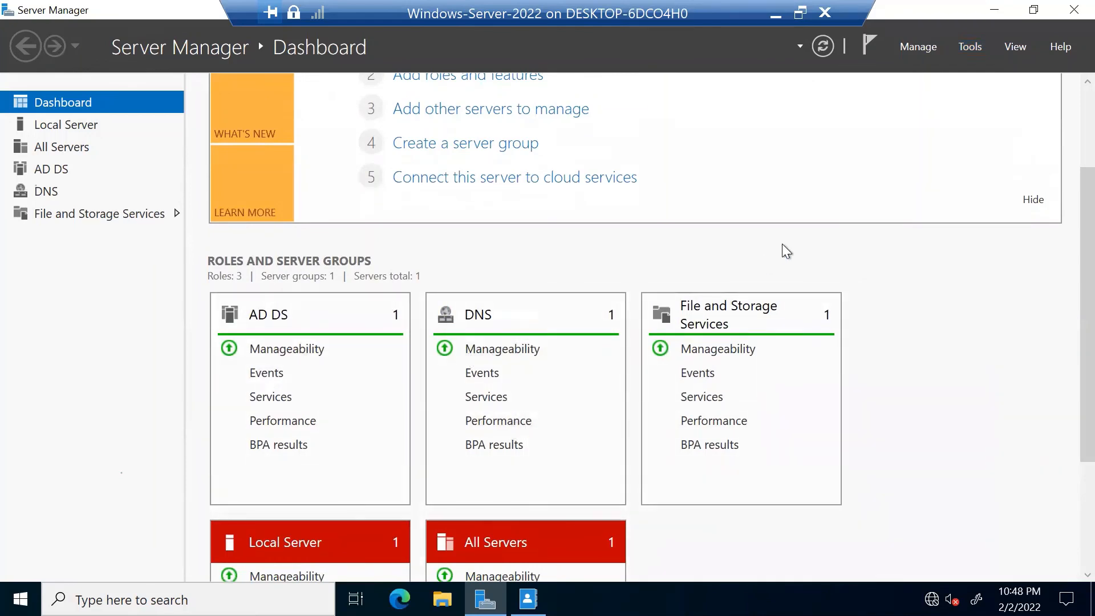
left_click(1066, 17)
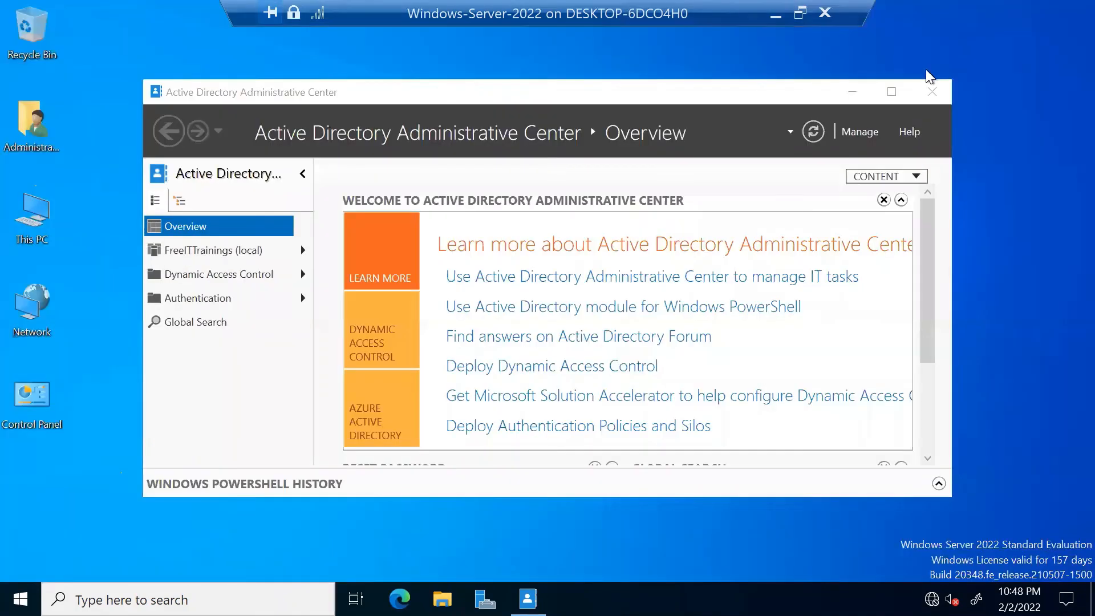
left_click(923, 98)
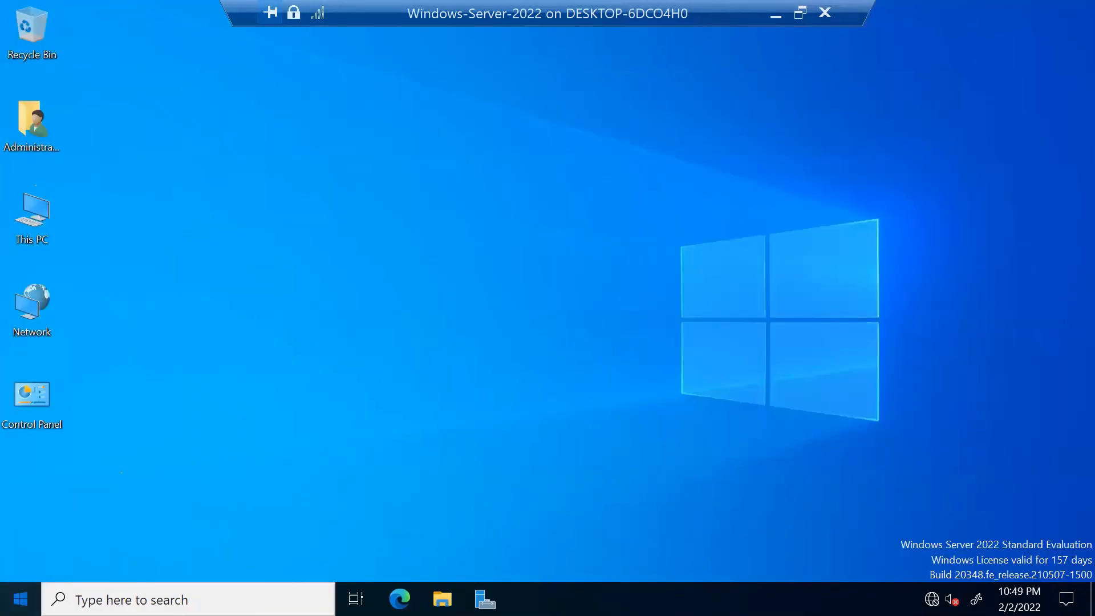
Open the Windows Administrative Tools folder in a maximized window and launch Active Directory Users and Computers from it.
left_click(18, 596)
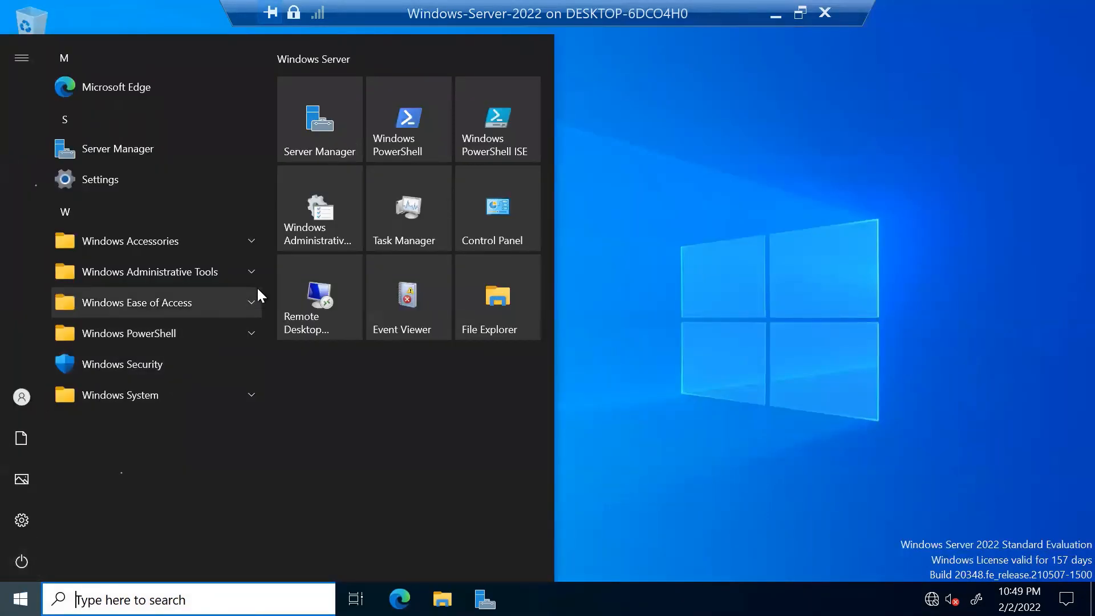
left_click(320, 226)
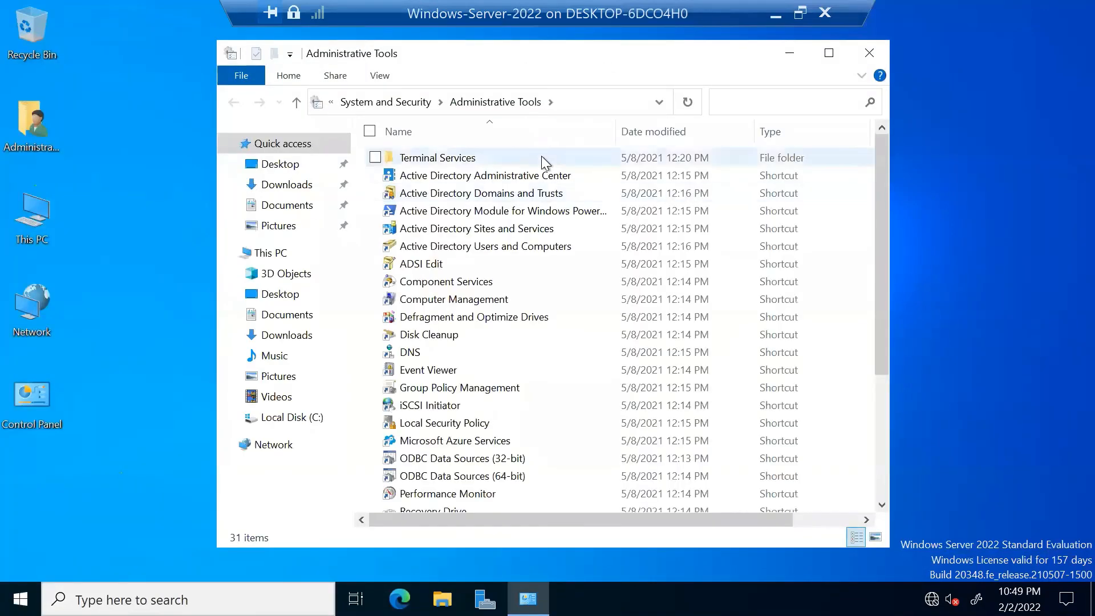
left_click(828, 54)
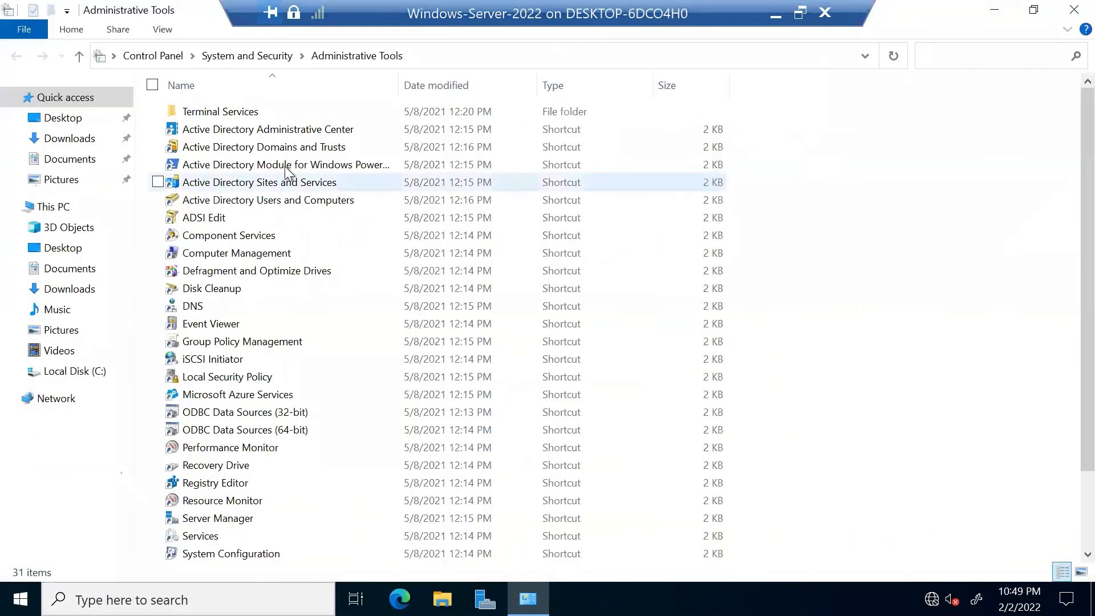
left_click(291, 201)
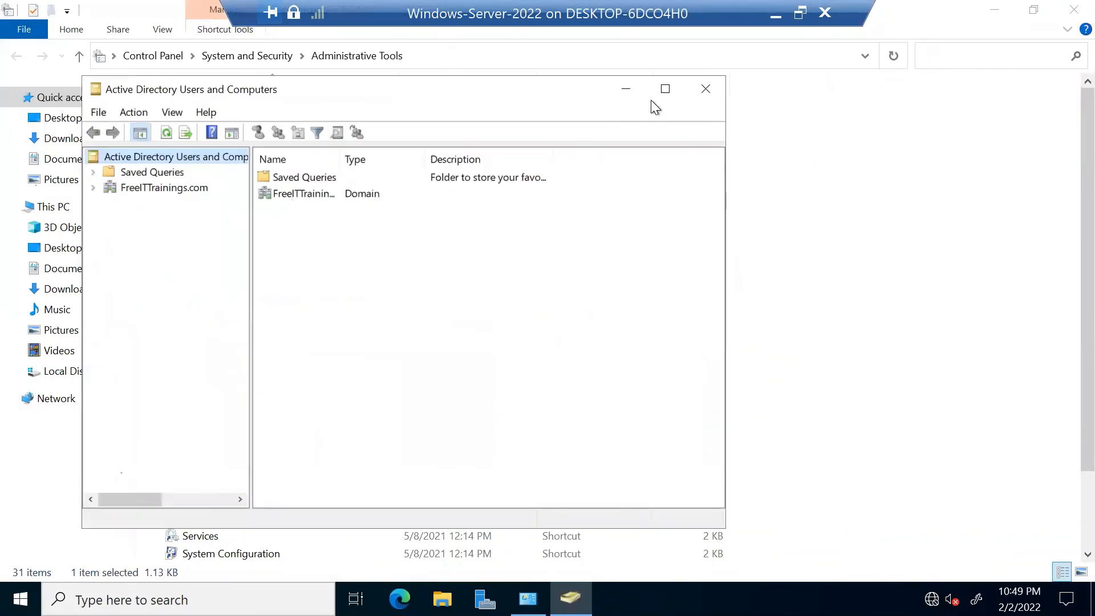
Maximize the console, examine the Users and Builtin containers under FreeITTrainings.com, and close it.
left_click(660, 93)
left_click(12, 105)
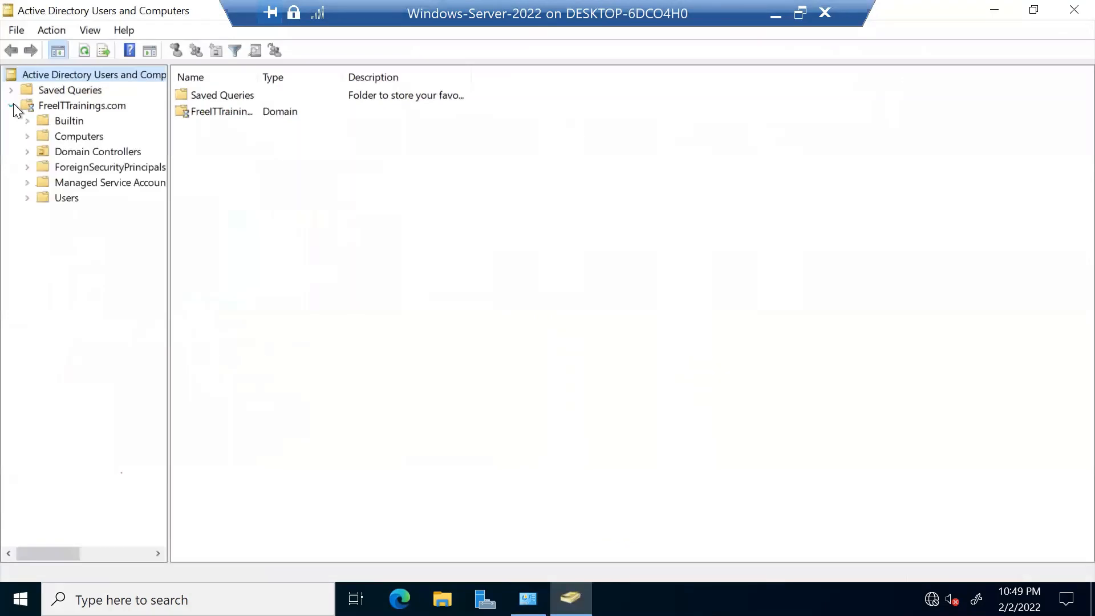
left_click(80, 106)
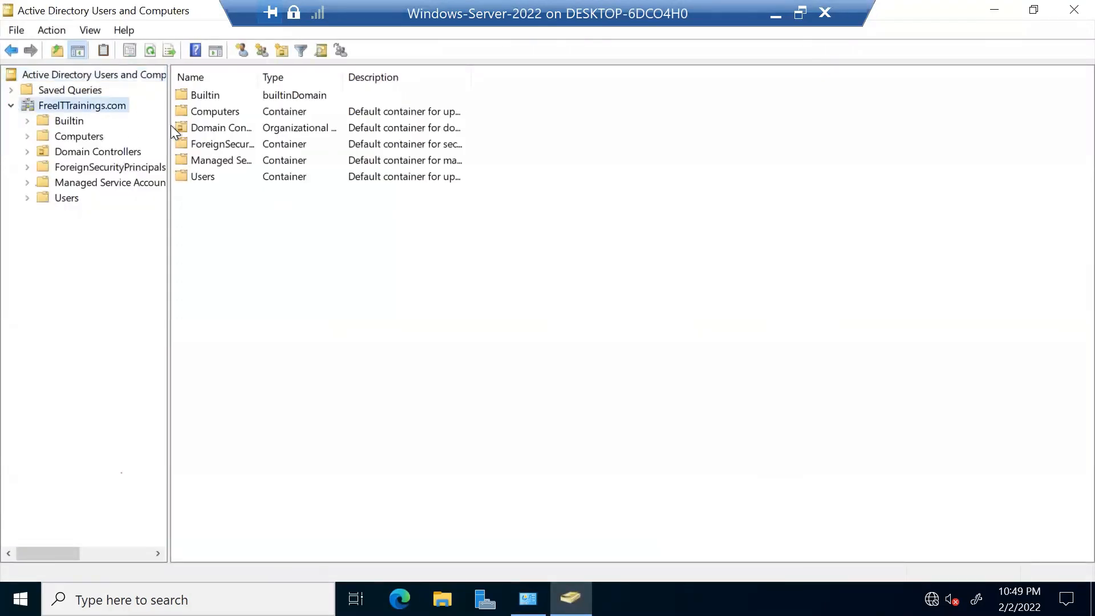
left_click_drag(170, 125, 271, 145)
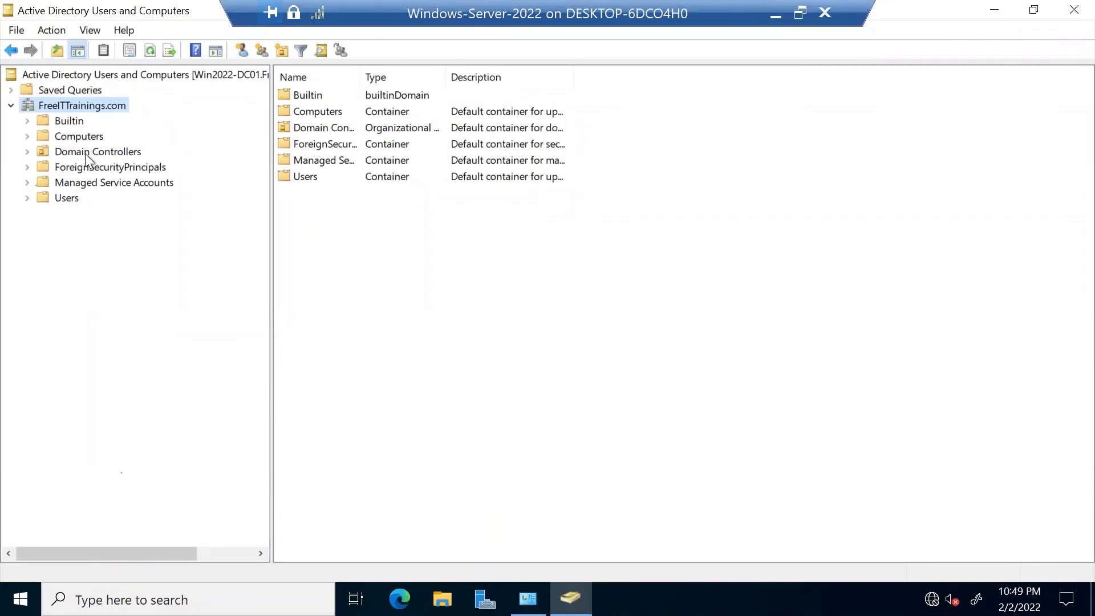
left_click(74, 197)
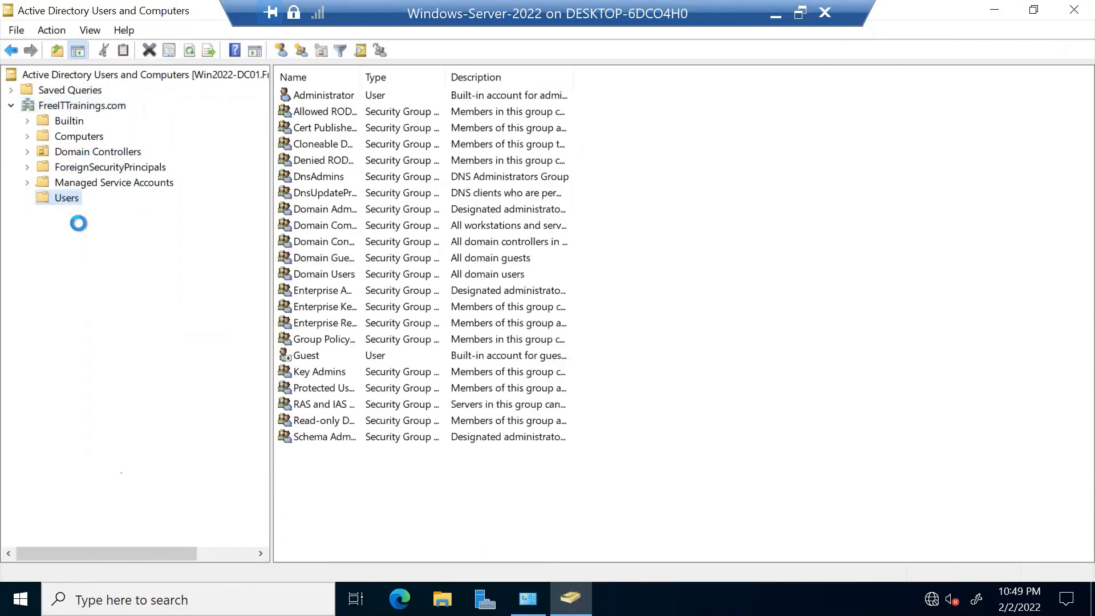
left_click(61, 121)
left_click(86, 107)
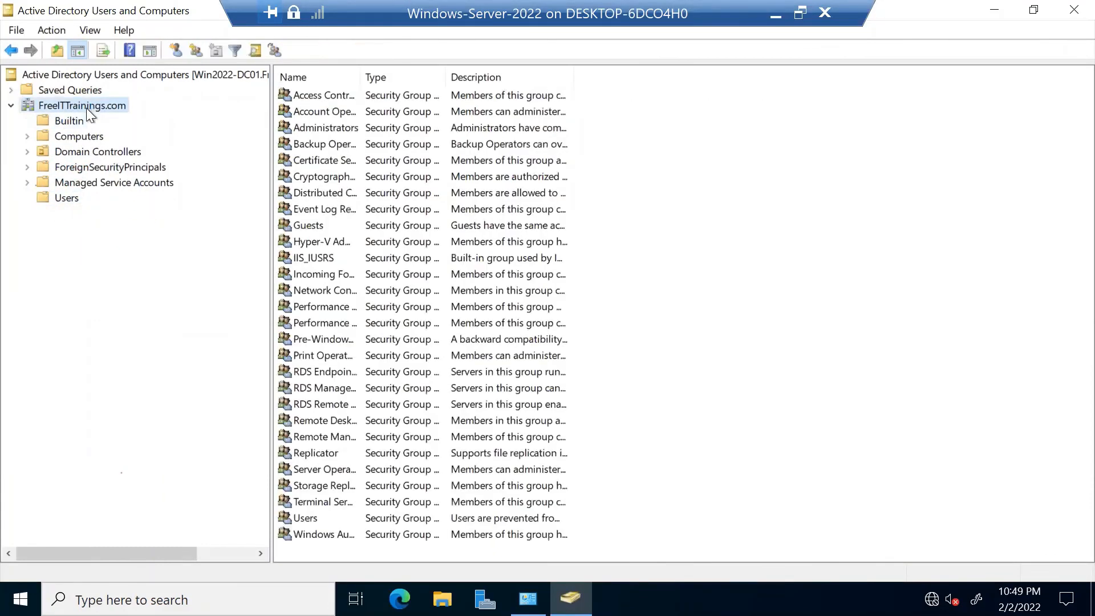
left_click(1074, 9)
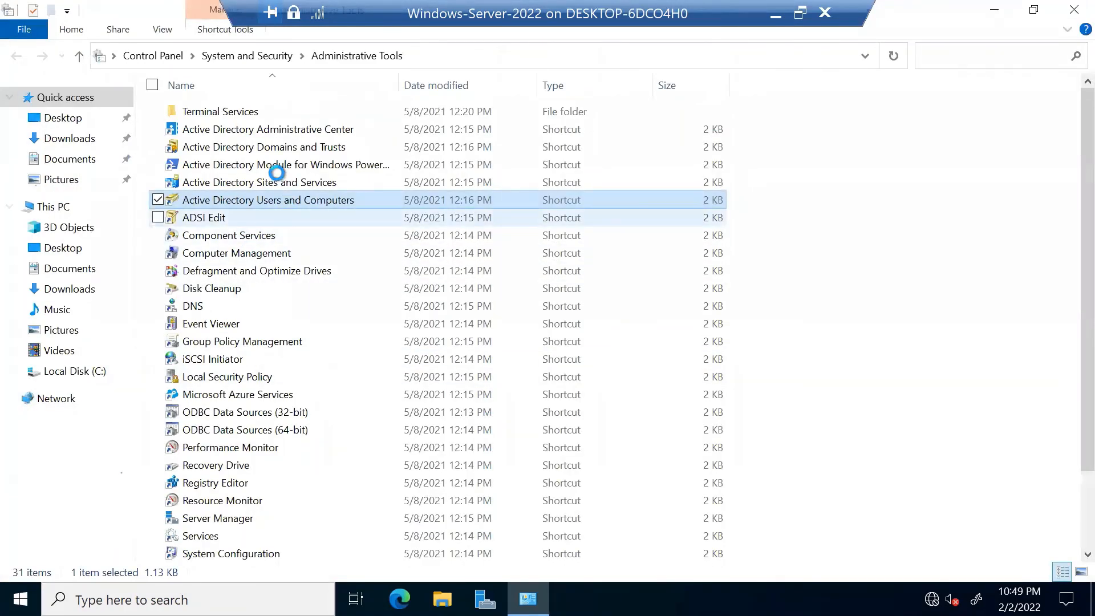
Open Active Directory Domains and Trusts, view the FreeITTrainings.com domain, and close the console.
left_click(309, 147)
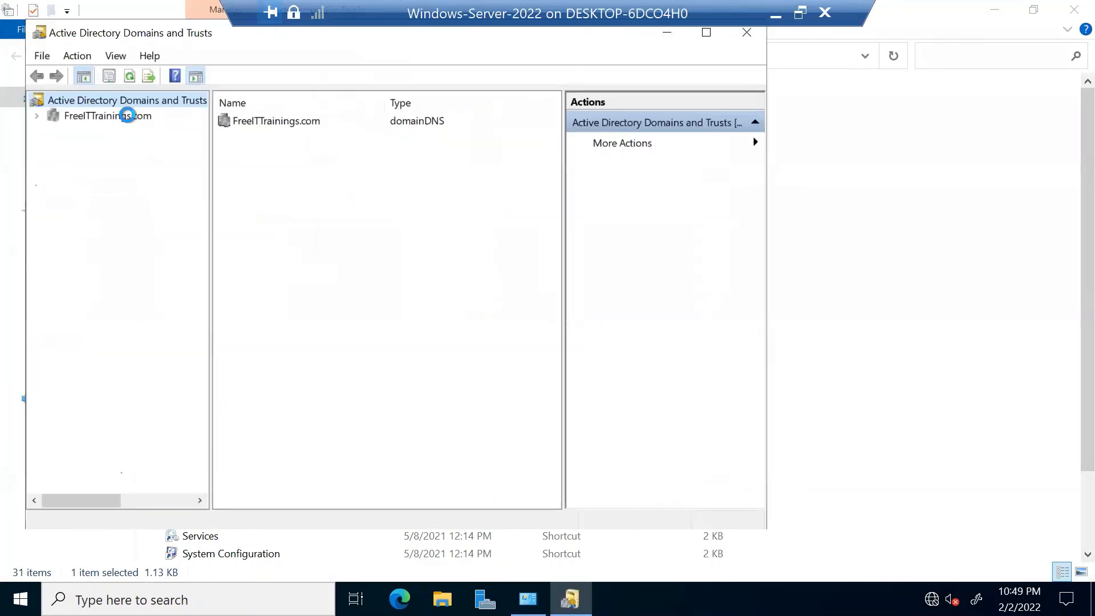
double_click(182, 32)
left_click(29, 90)
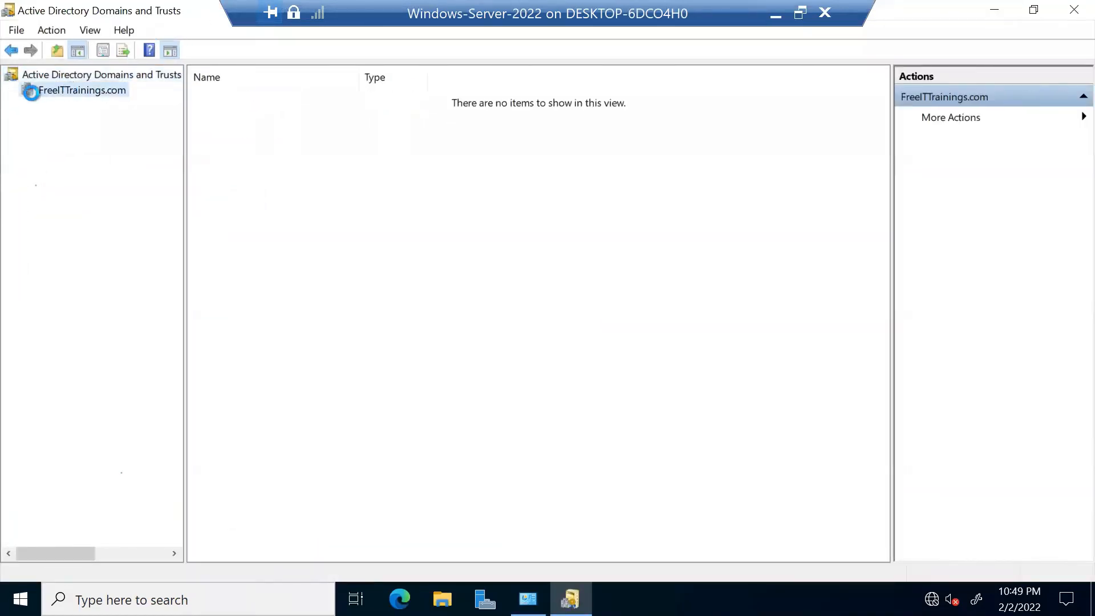
mouse_move(186, 108)
left_mouse_down()
mouse_move(366, 113)
mouse_move(194, 121)
left_mouse_up()
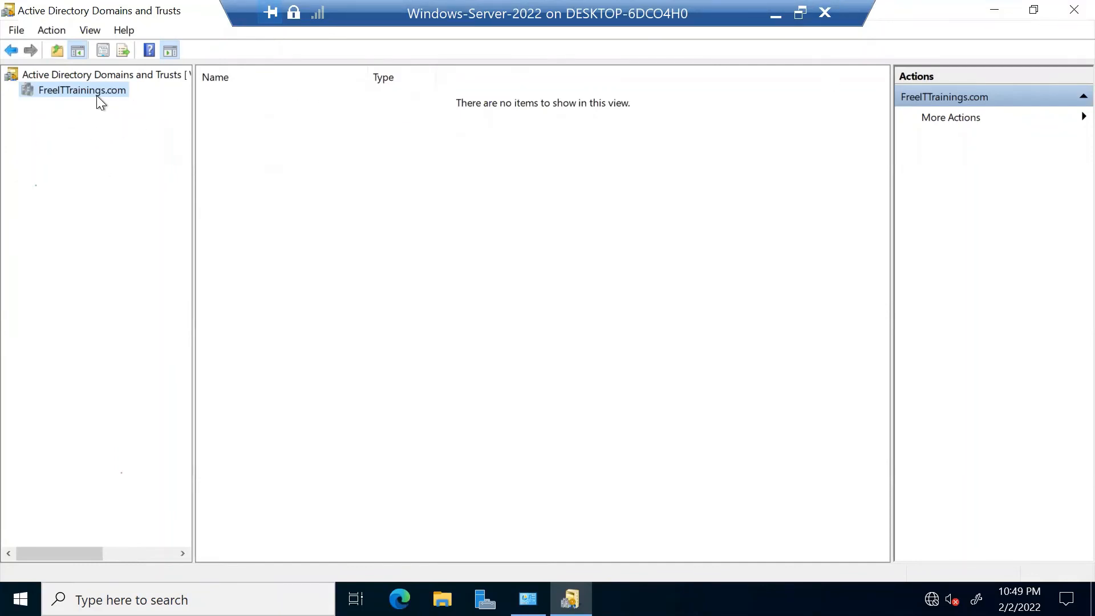
left_click(1074, 9)
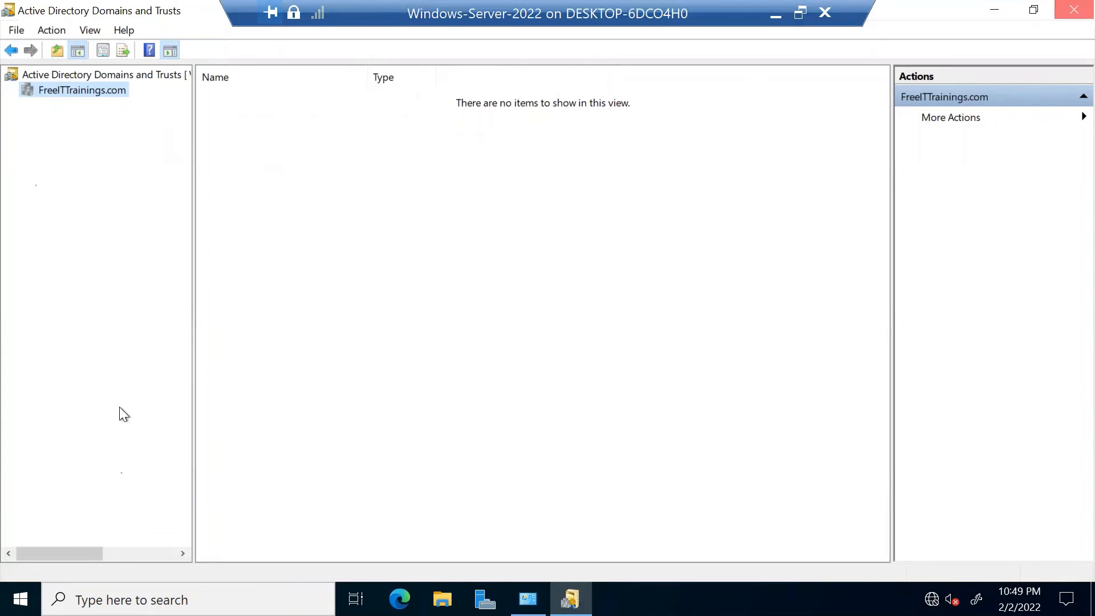
Reopen Active Directory Users and Computers and examine the WIN2022-DC01 entry under Domain Controllers with the Name and Site columns widened.
double_click(236, 202)
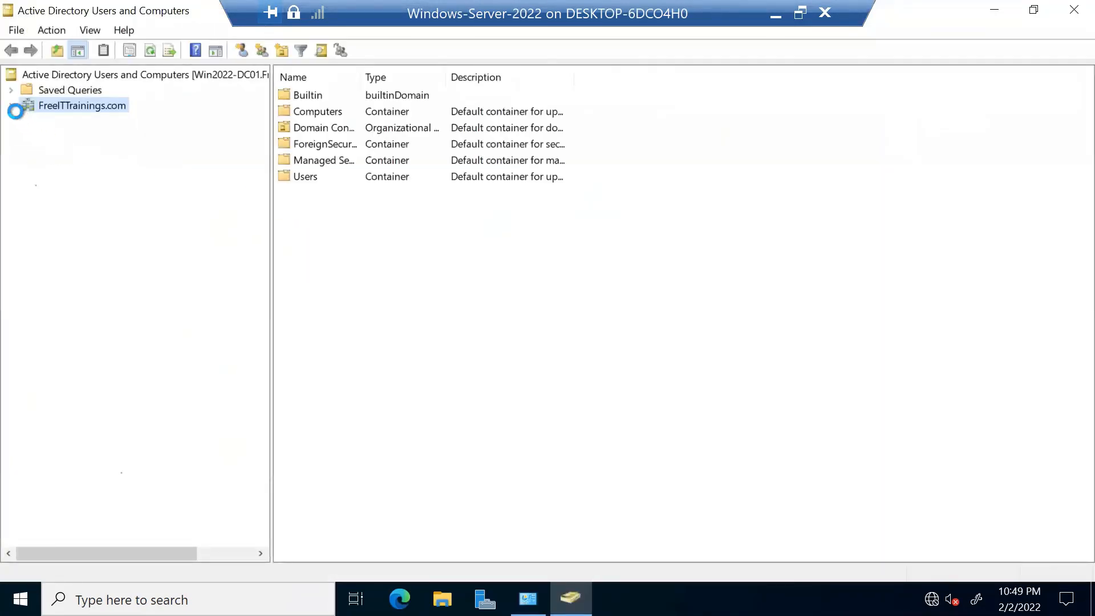
left_click(12, 105)
left_click(80, 152)
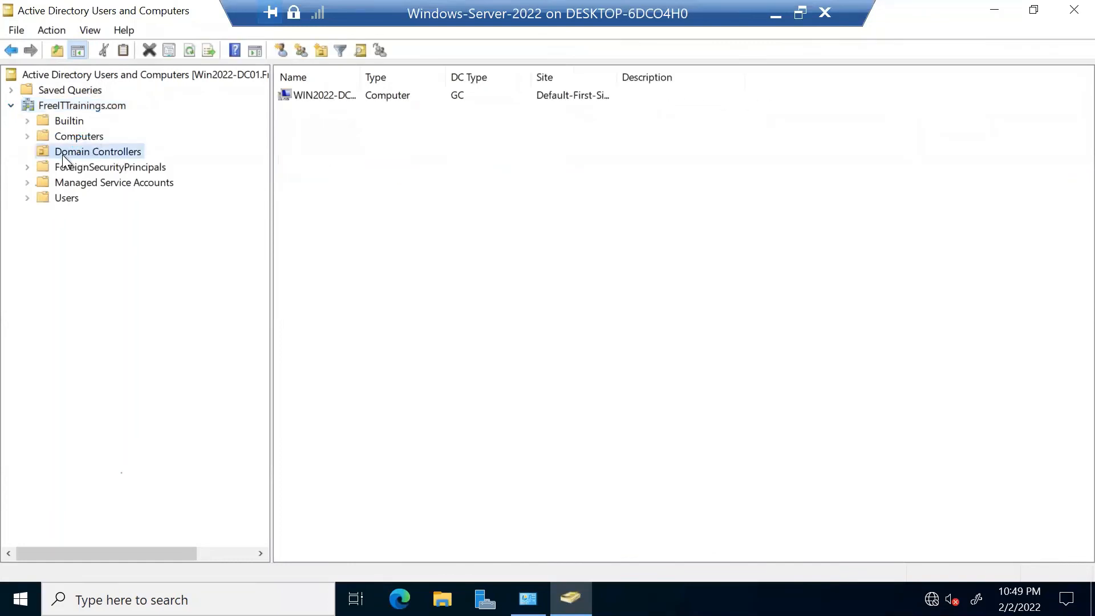
left_click_drag(361, 76, 423, 76)
left_click(359, 97)
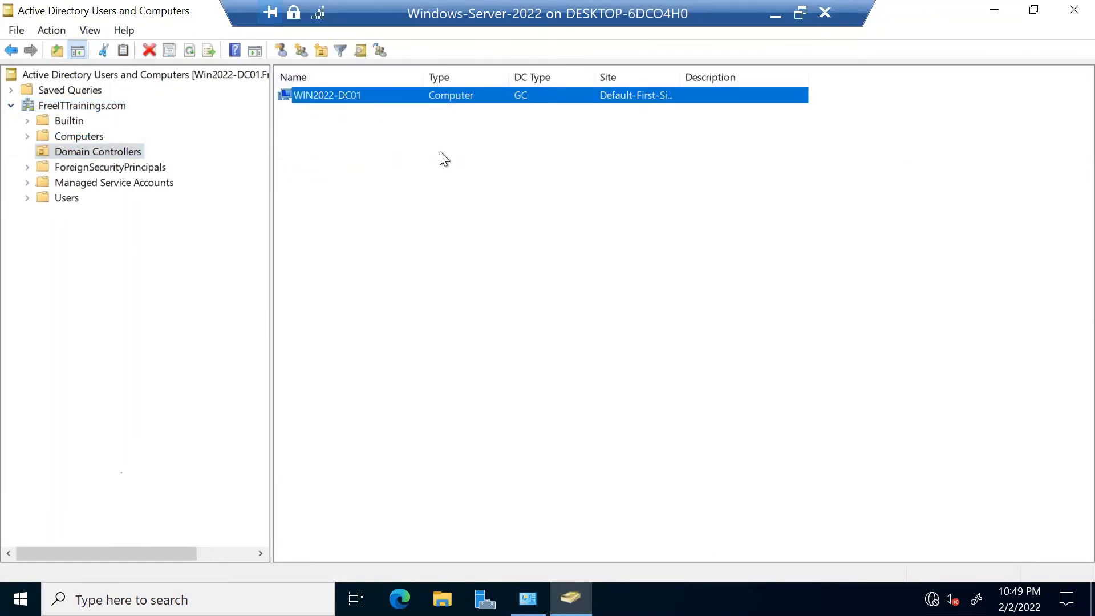
left_click_drag(680, 78, 822, 84)
left_click(378, 138)
left_click(341, 100)
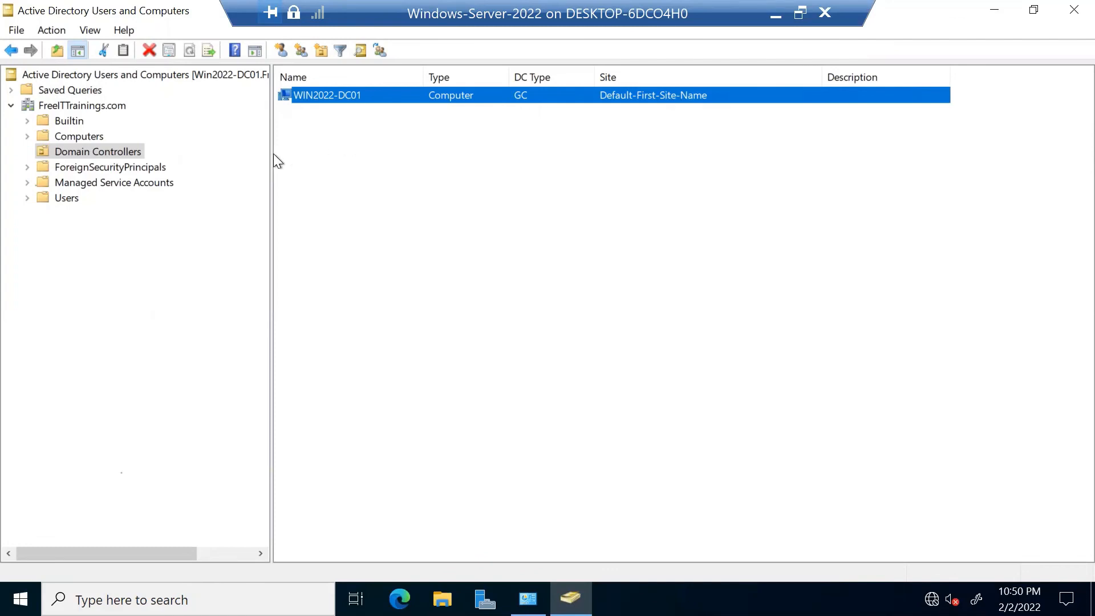
left_click_drag(273, 152, 195, 147)
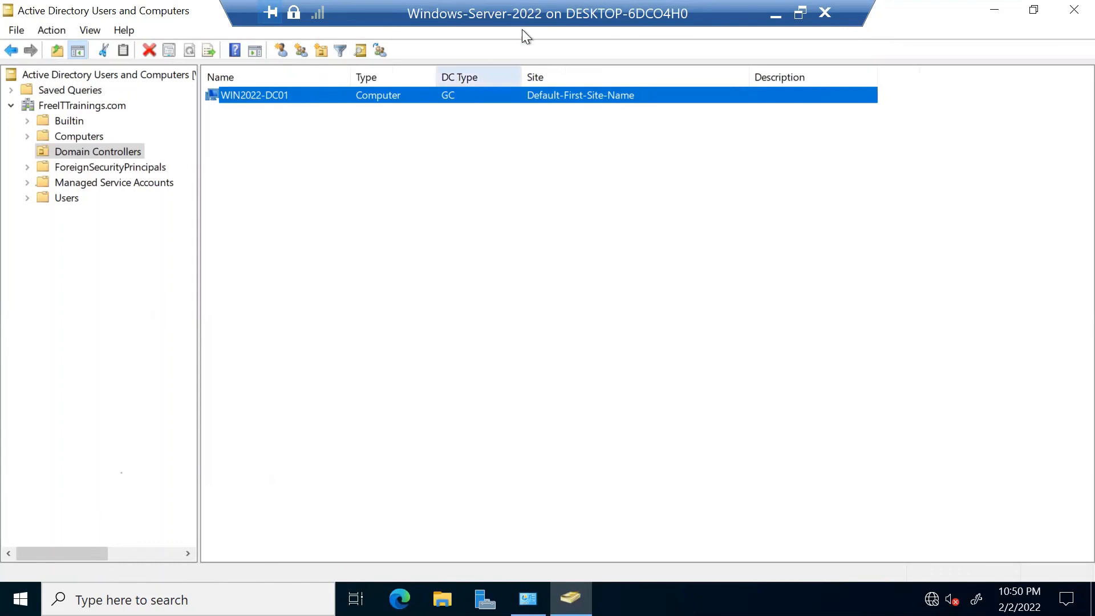
double_click(542, 15)
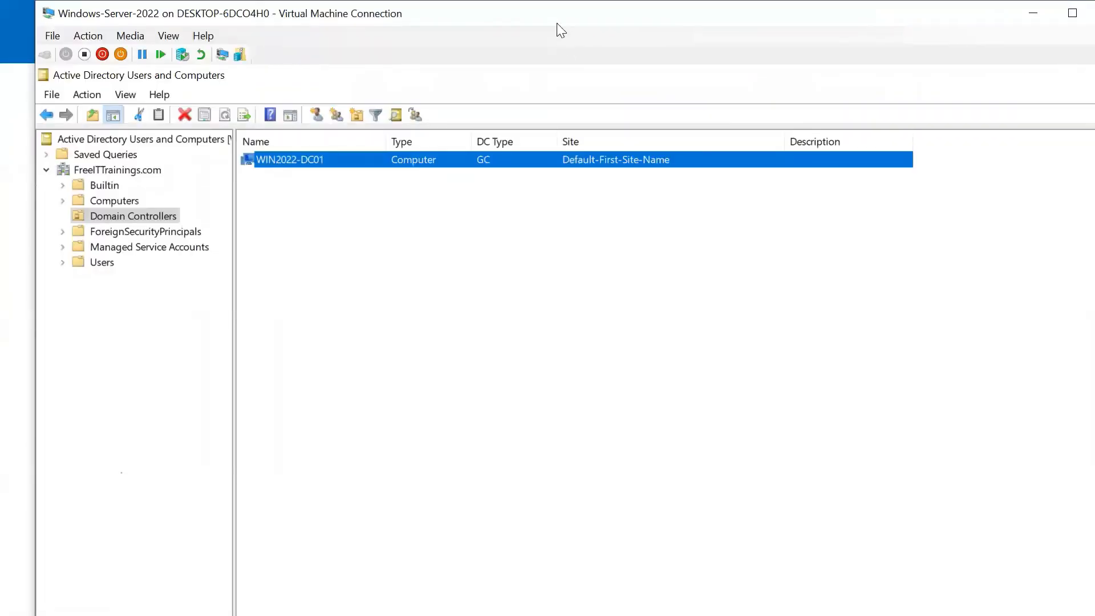
double_click(557, 22)
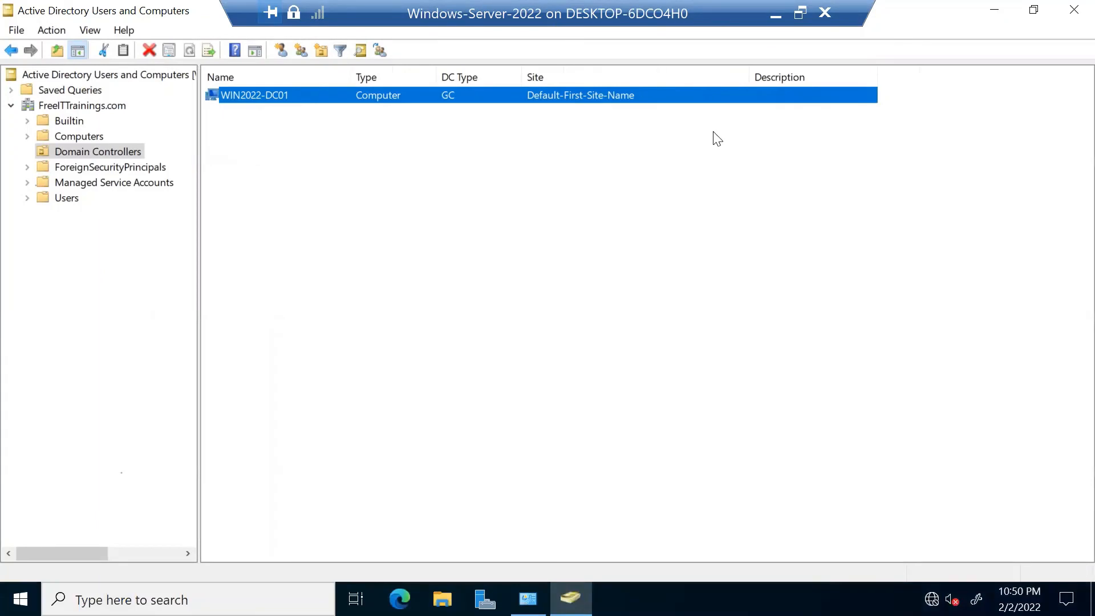